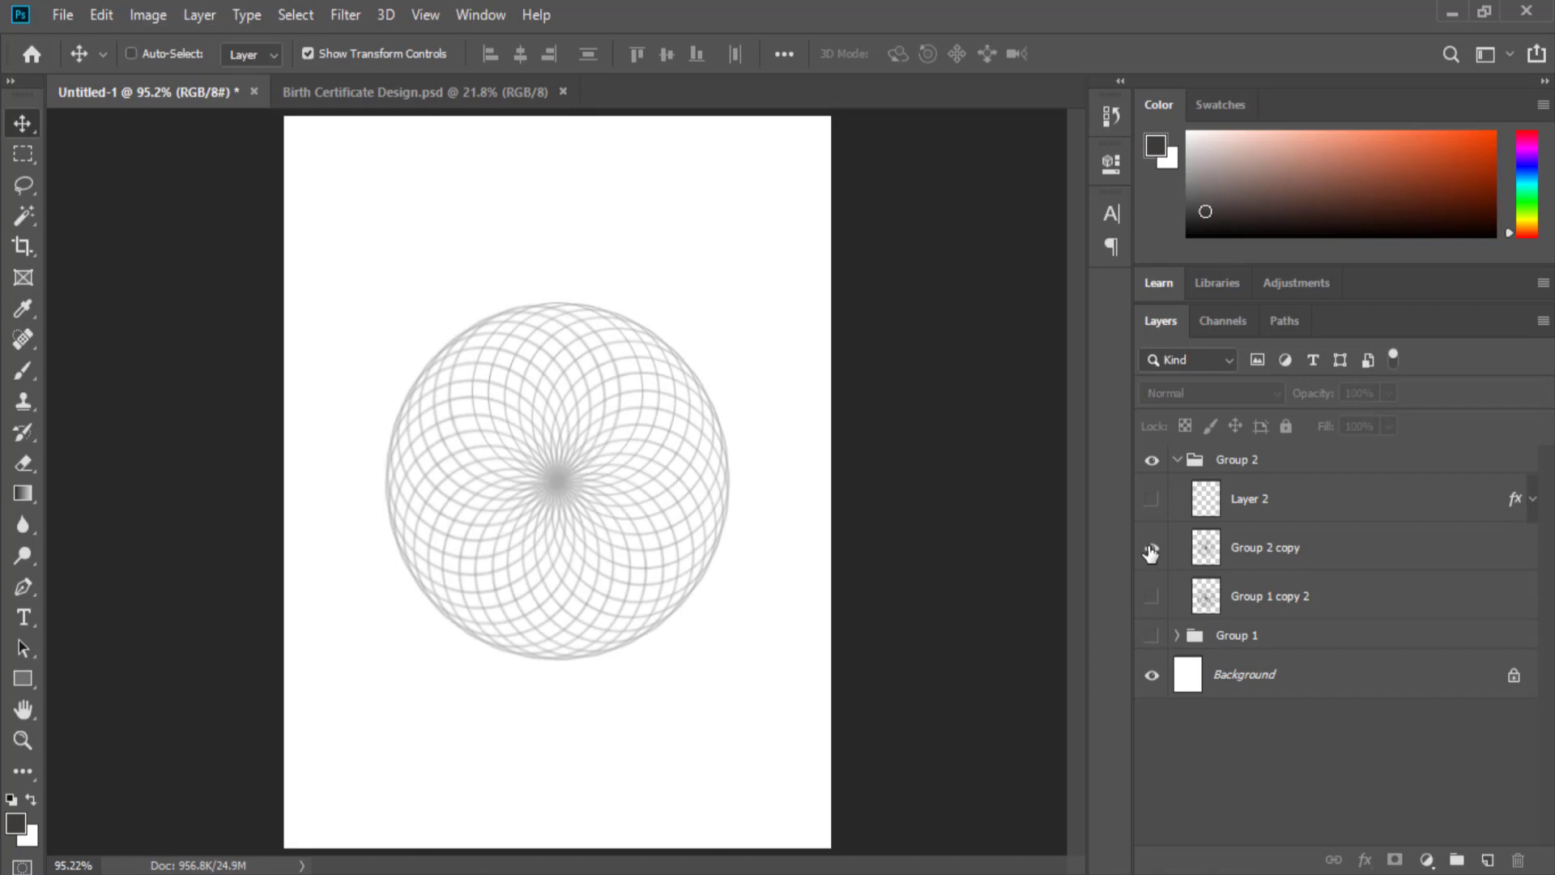
- Toggle the Group 2 copy pattern off and back on to inspect it, and collapse Group 2
left_click(1151, 551)
left_click(1151, 550)
left_click(1178, 461)
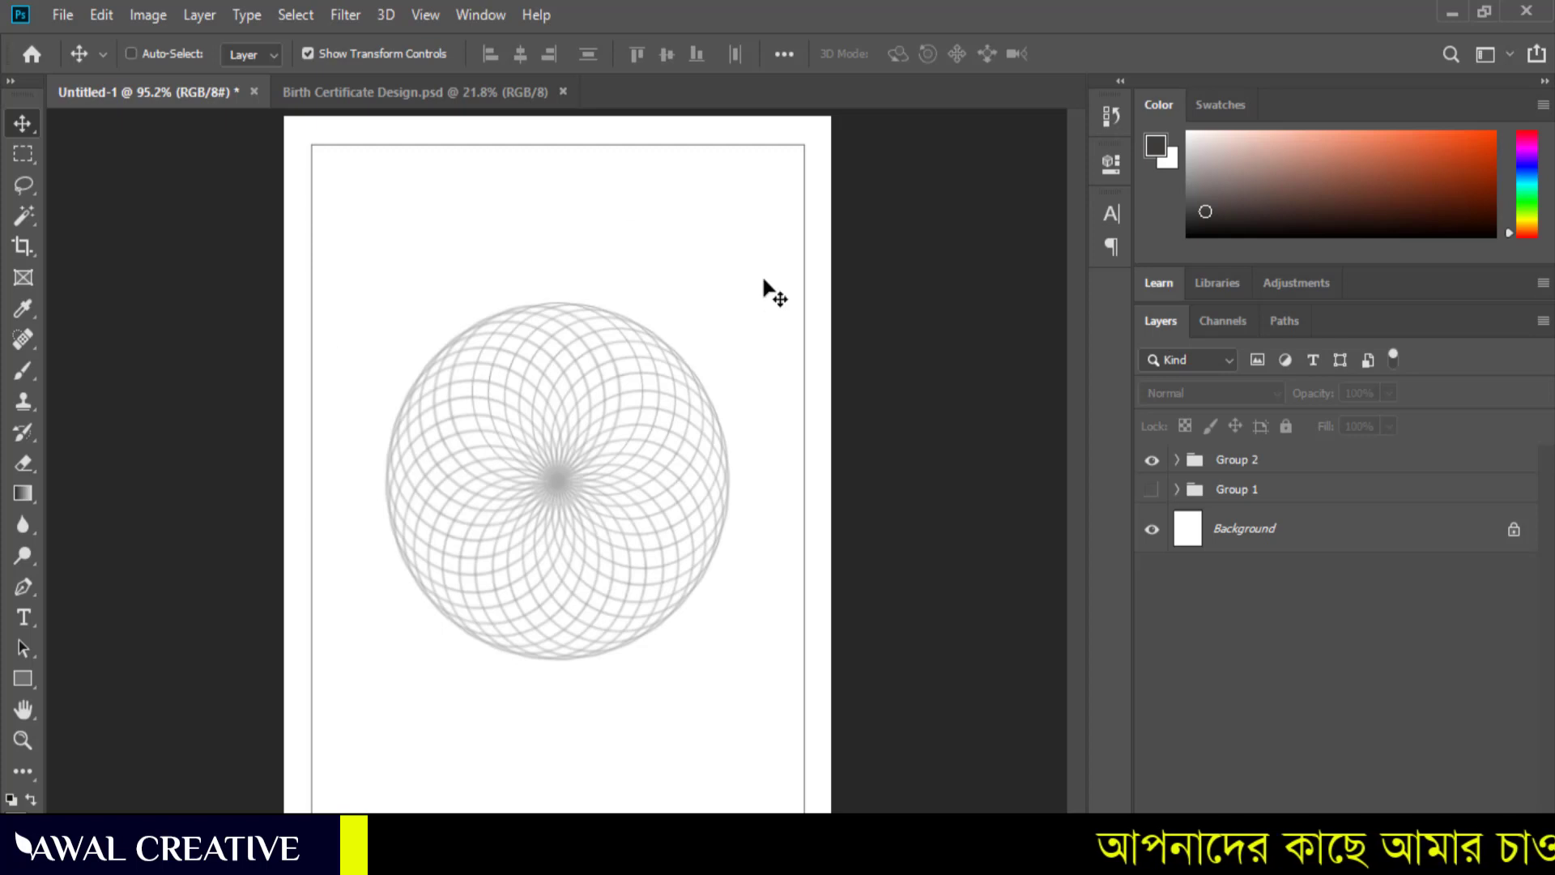
- Start a new document and set its measurement units to inches
left_click(64, 14)
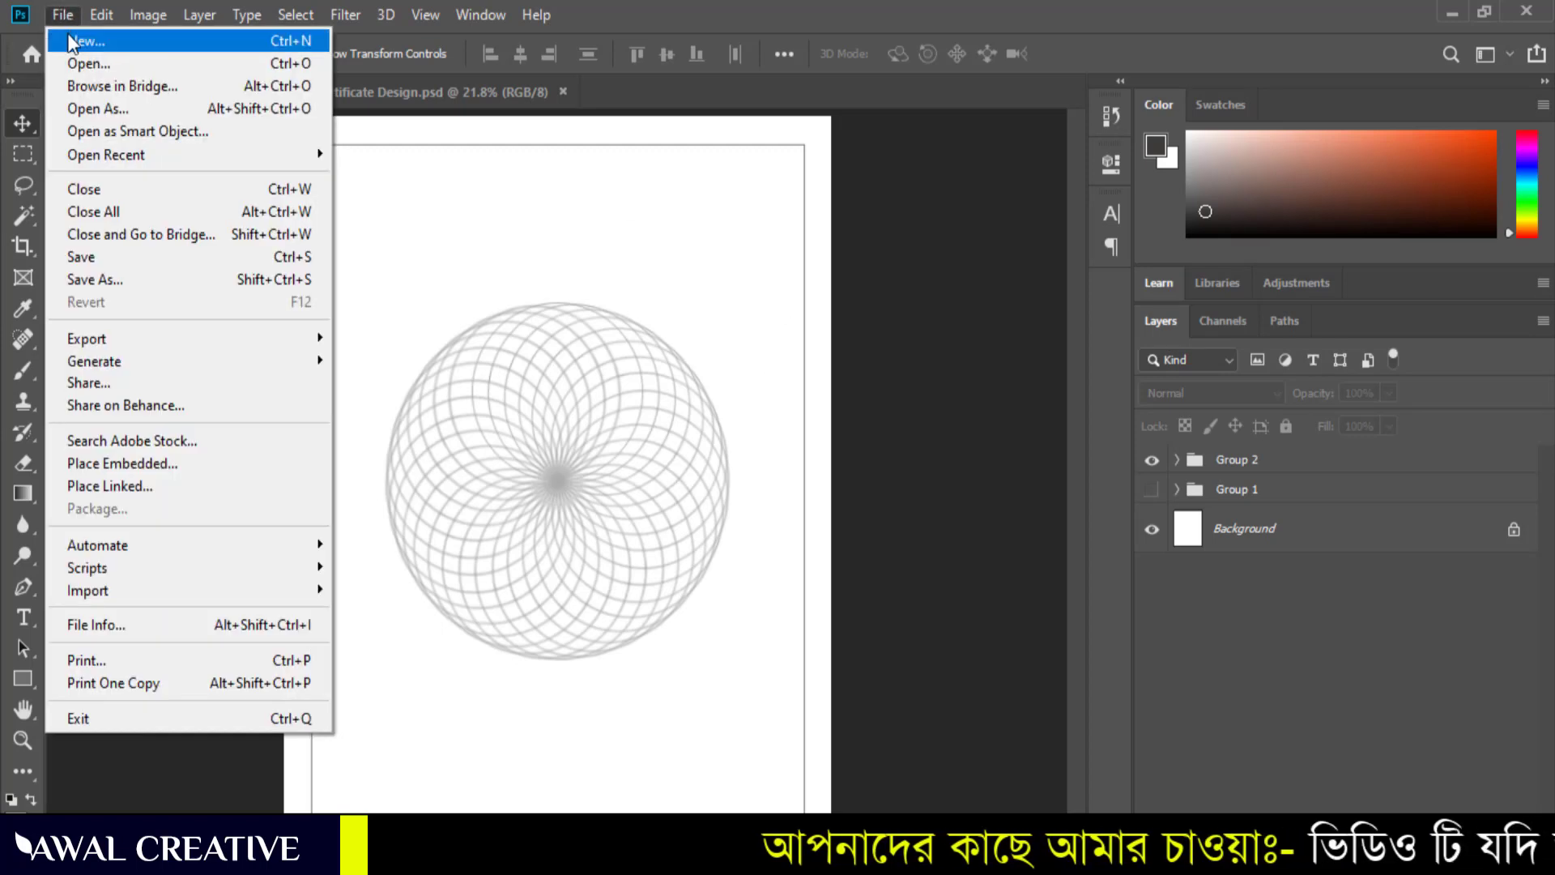
left_click(73, 41)
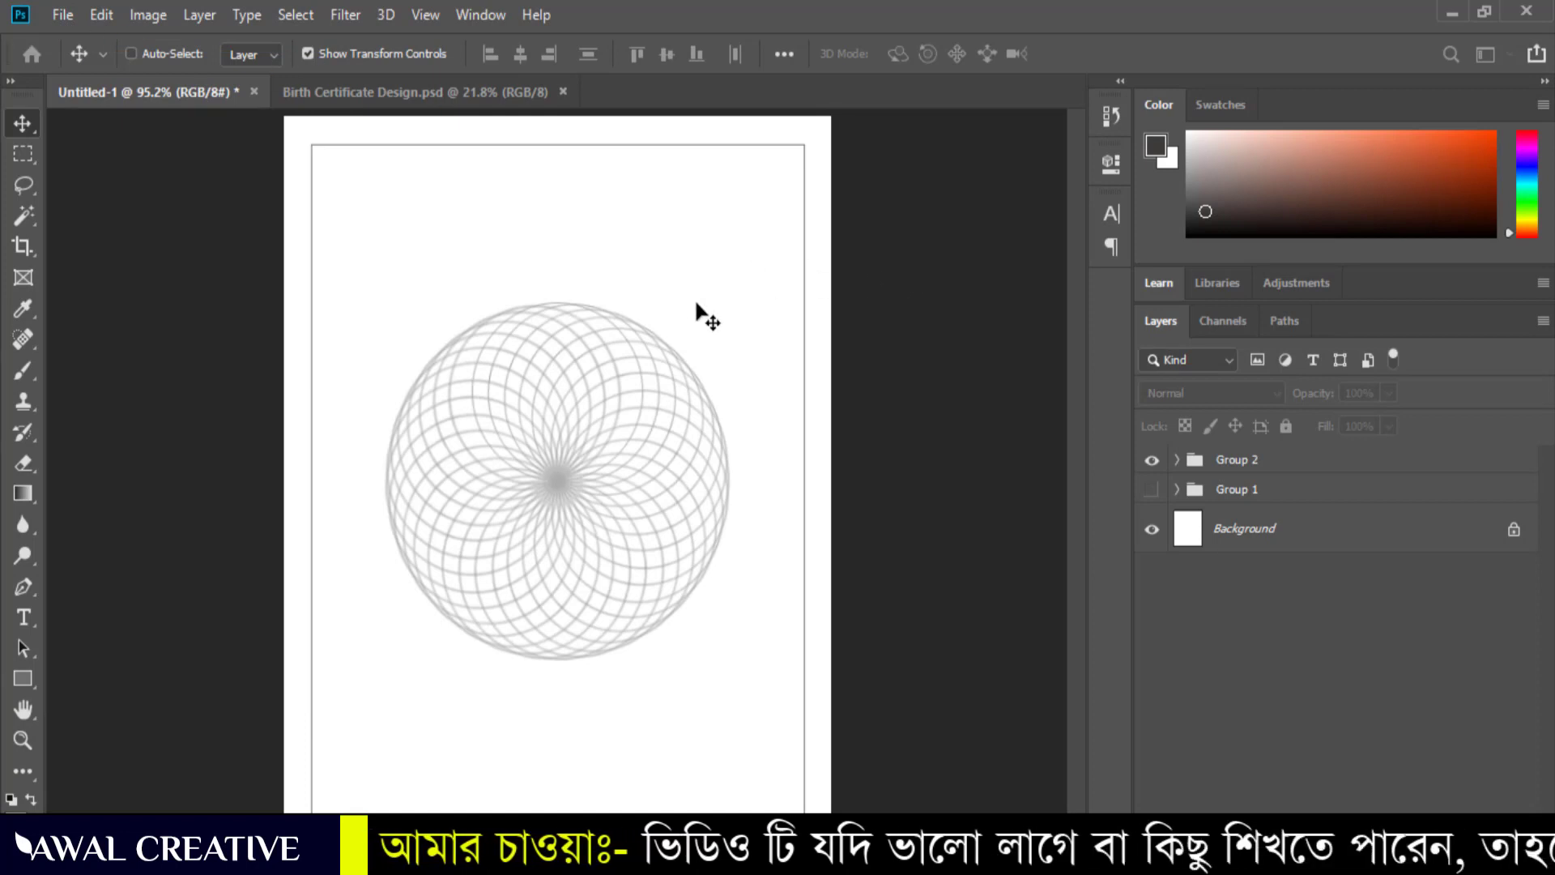
key("ctrl+n")
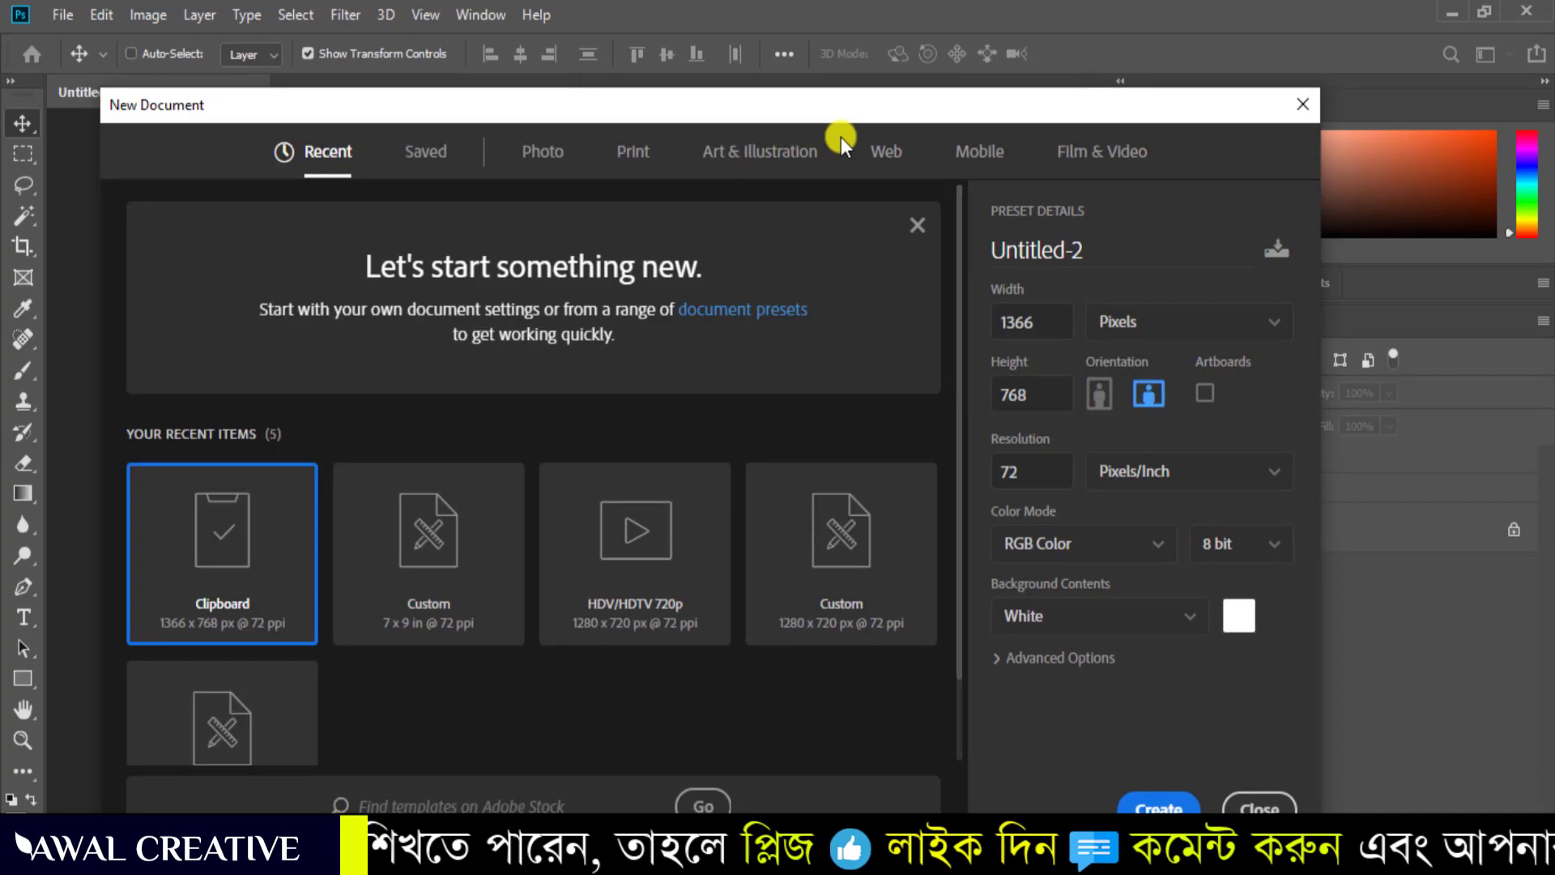
left_click_drag(718, 109, 723, 94)
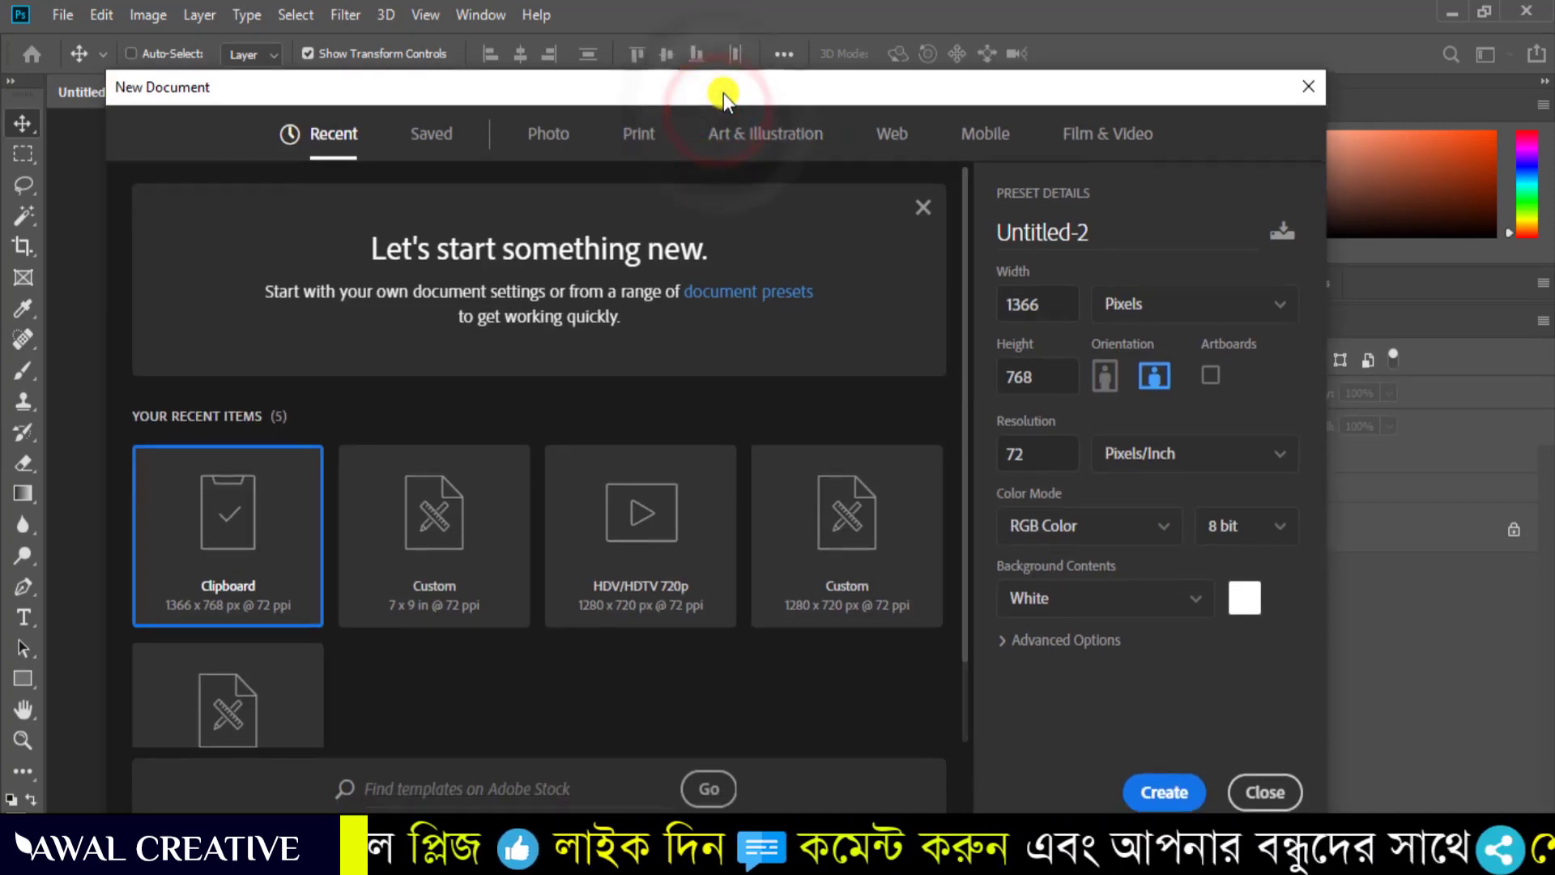
left_click(1161, 307)
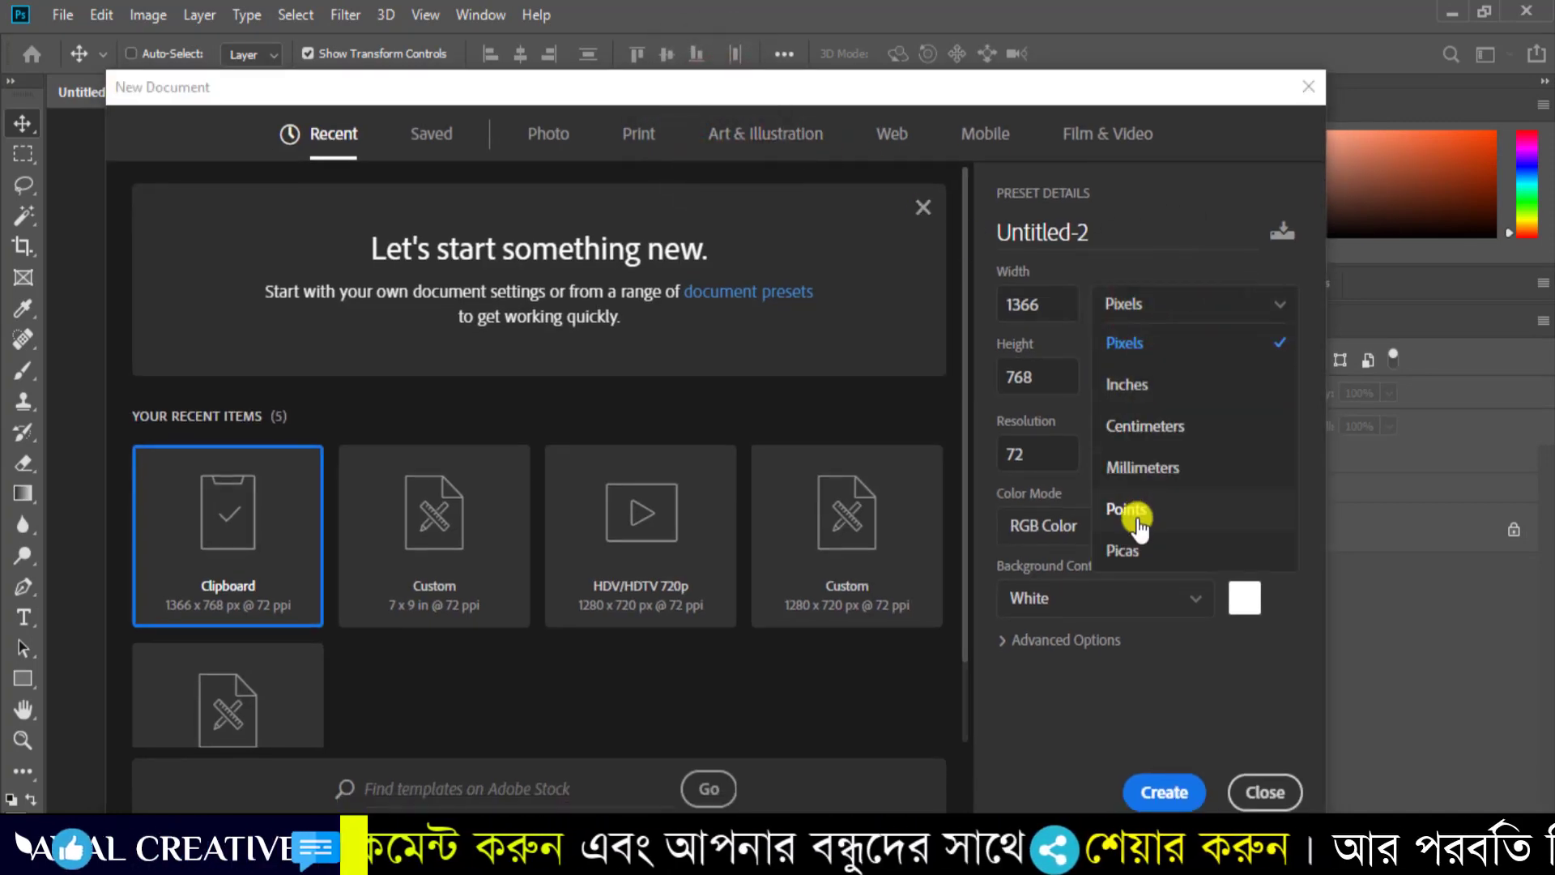
left_click(1128, 387)
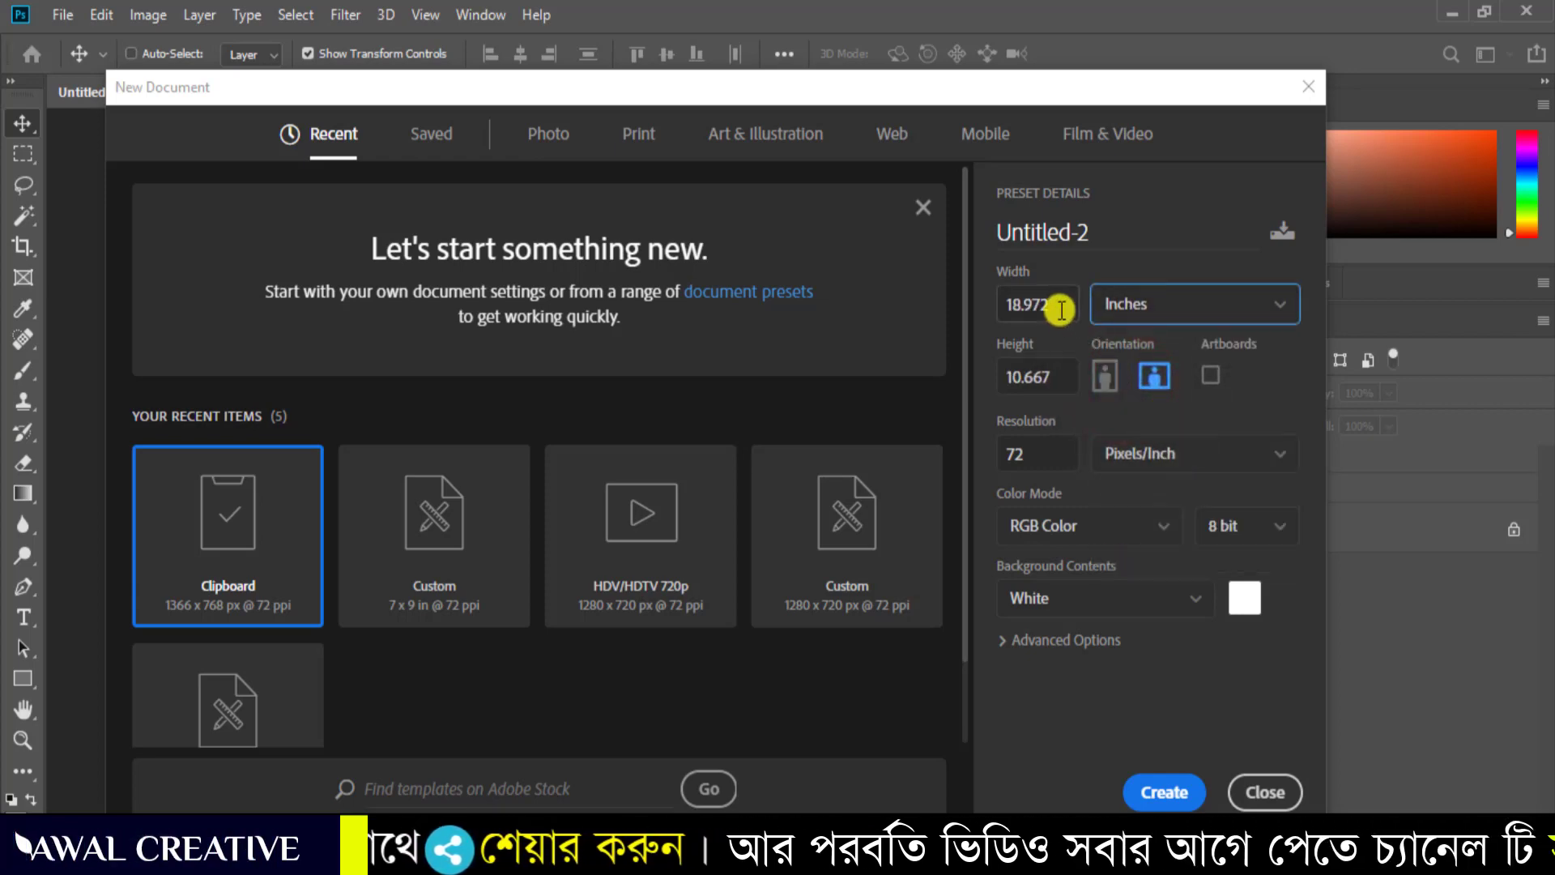
- Set the new document's width to 7.24 inches
left_click_drag(1056, 307, 917, 314)
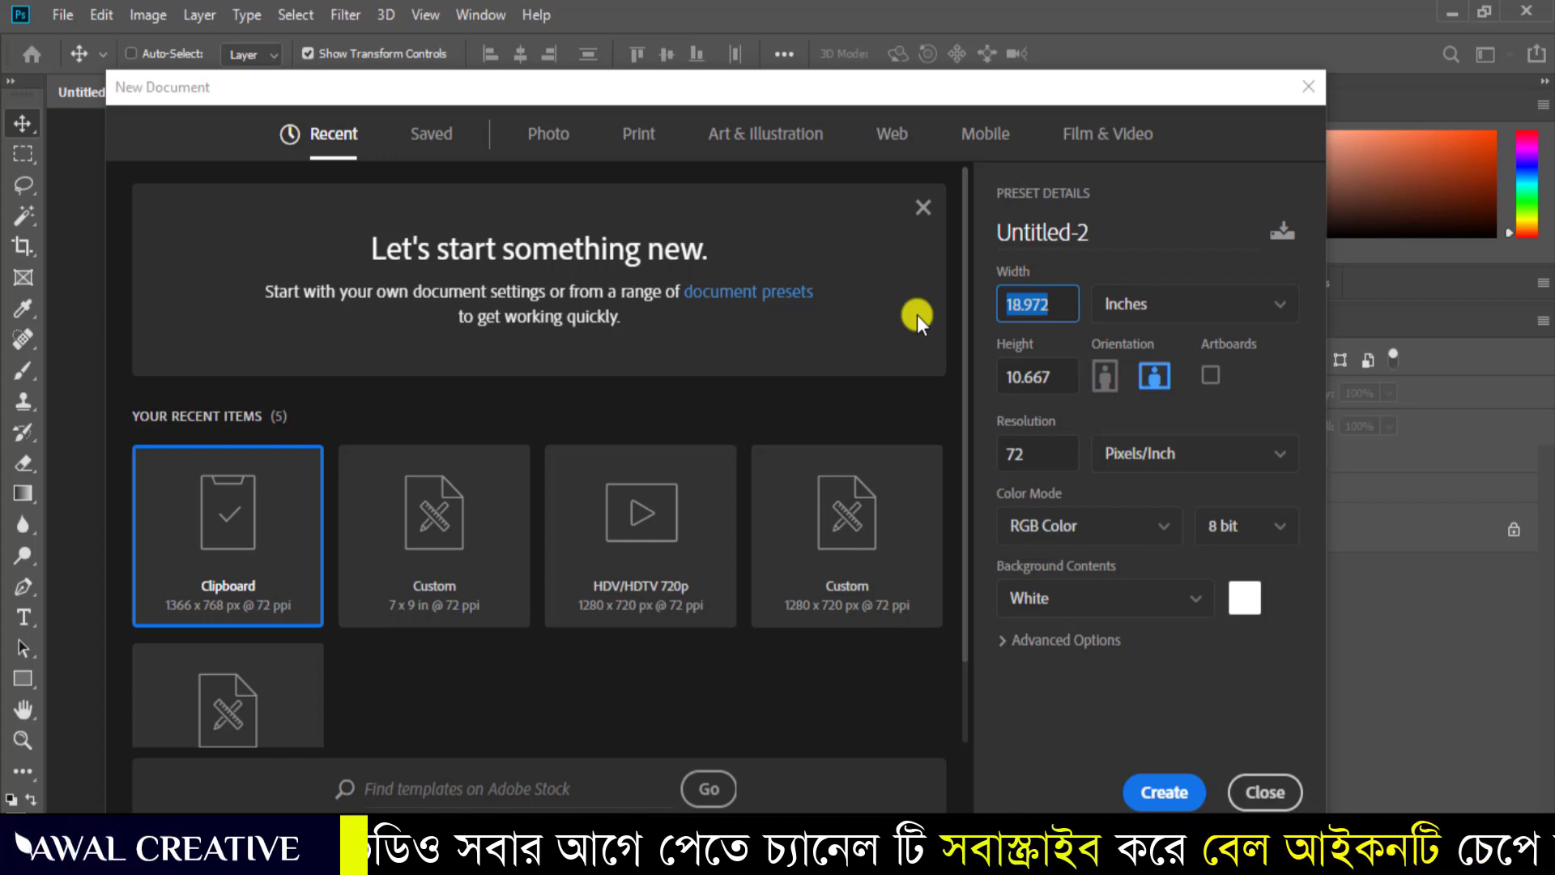
type("9")
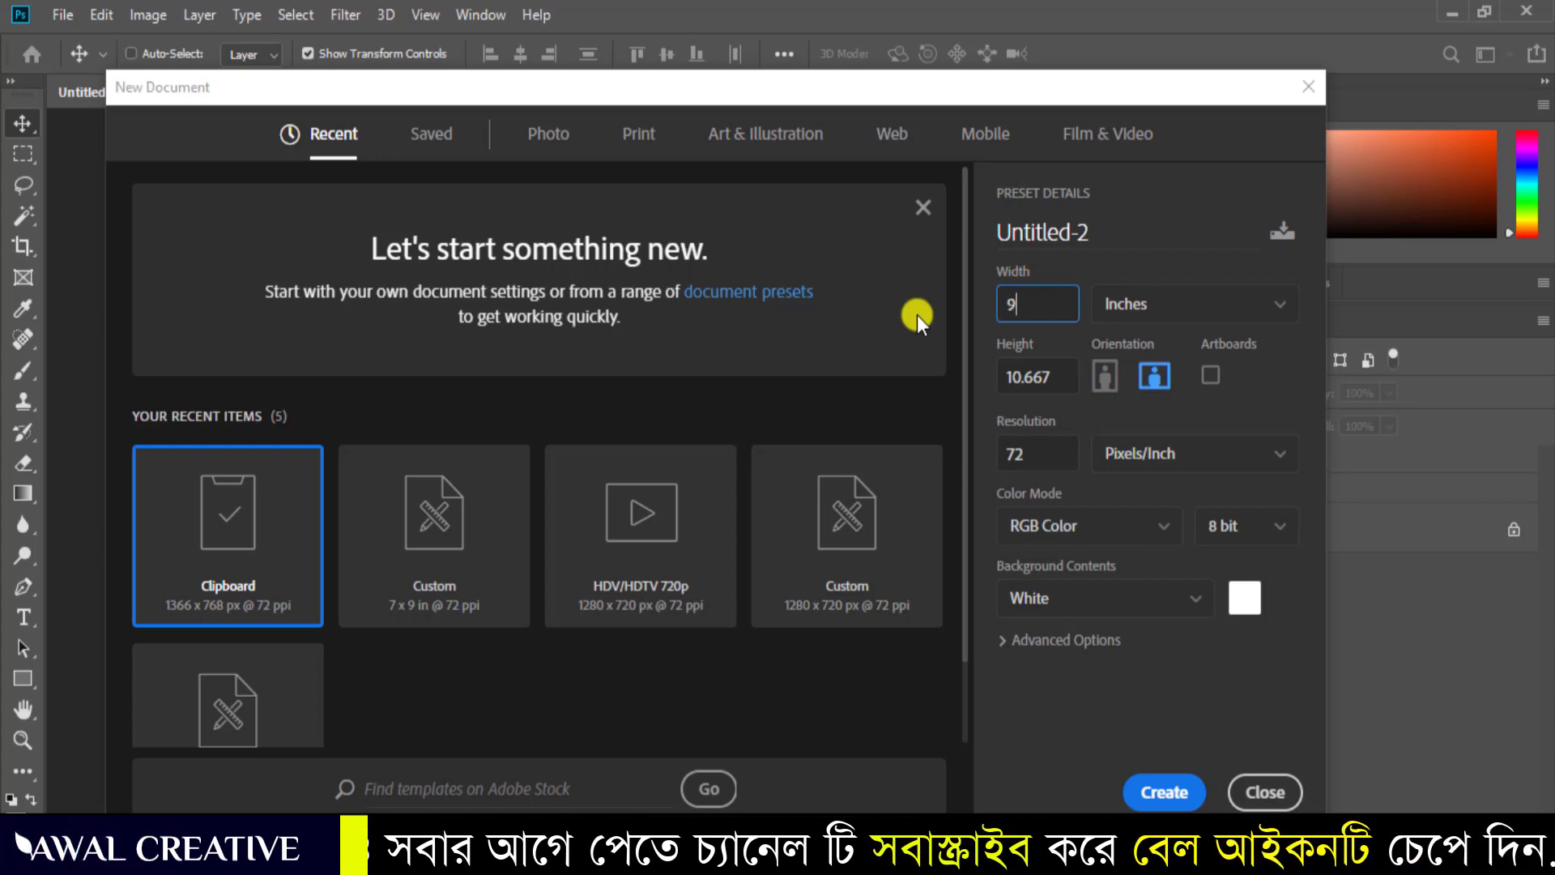
left_click(1037, 306)
key("BackSpace")
type("7.")
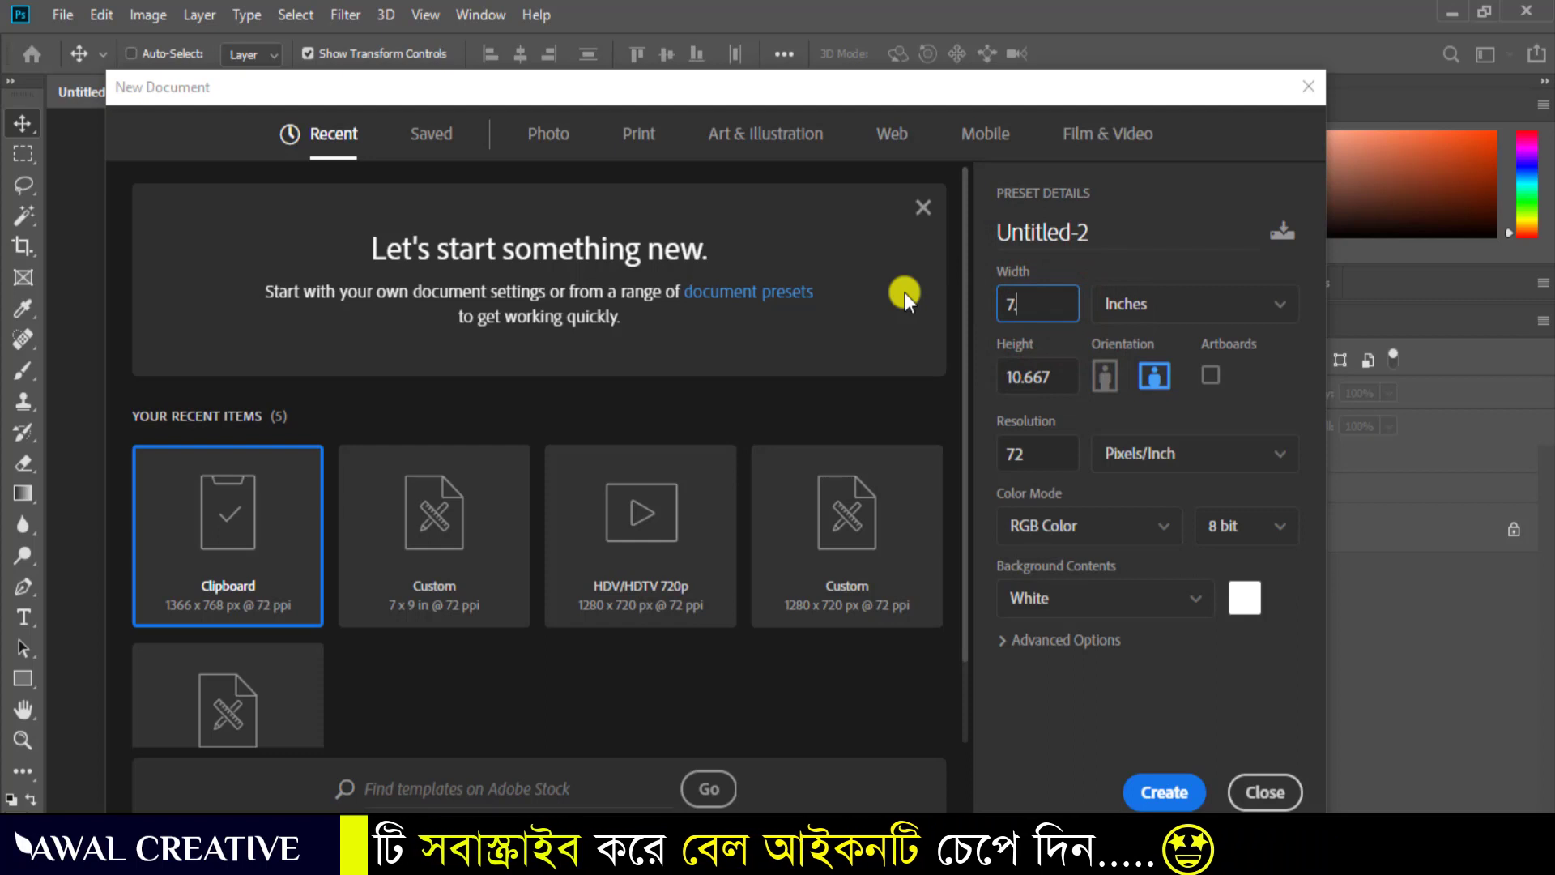
type("24")
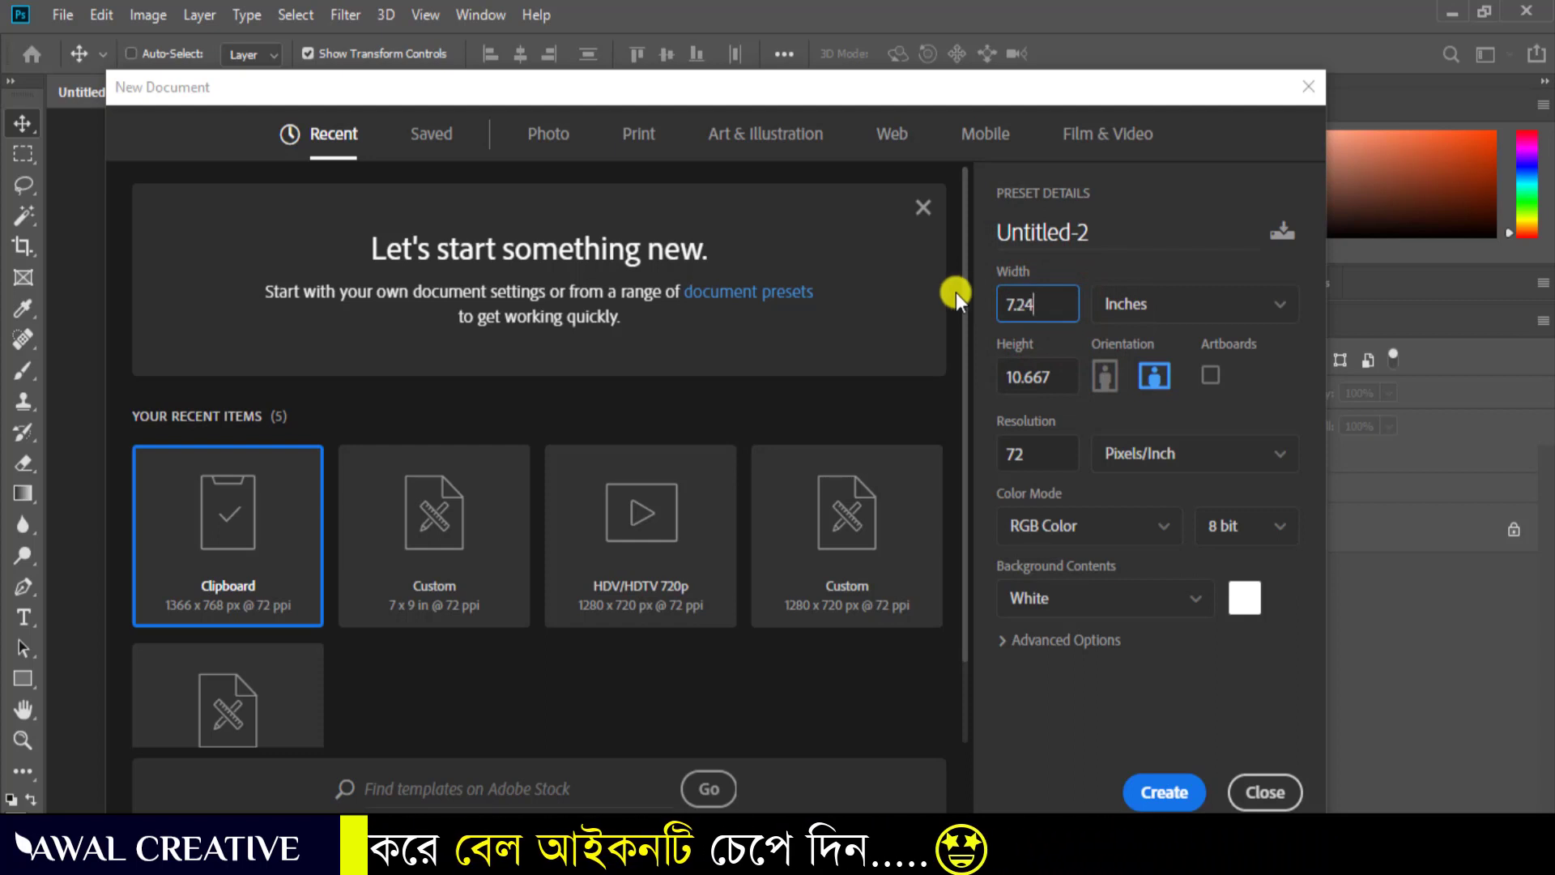
- Set the height to 9.44 inches and the resolution to 300 pixels/inch, and create the document
left_click(1057, 379)
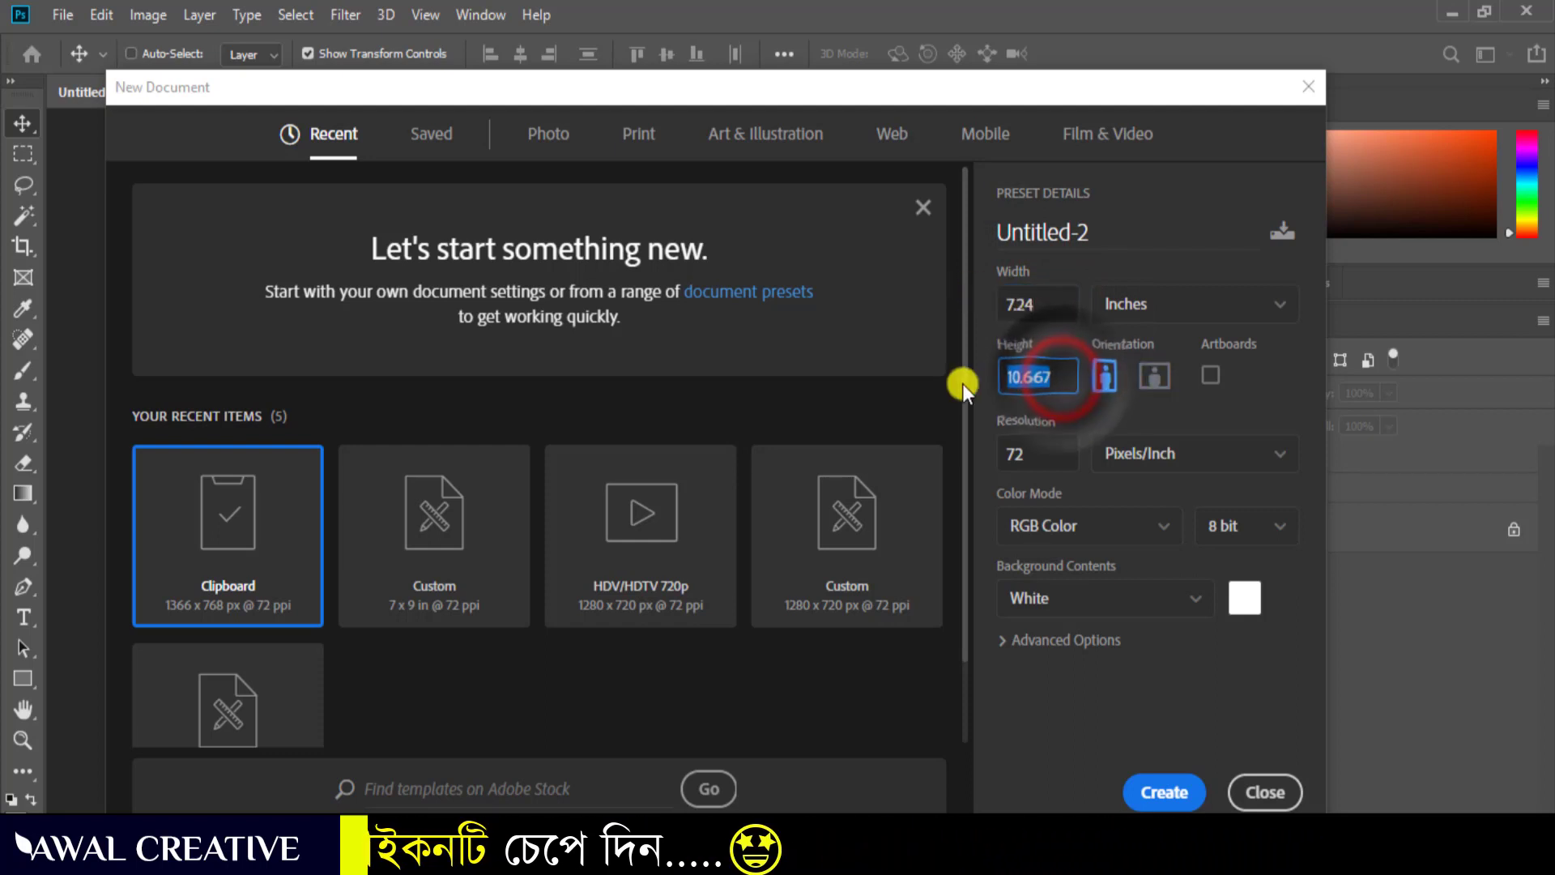
type("9")
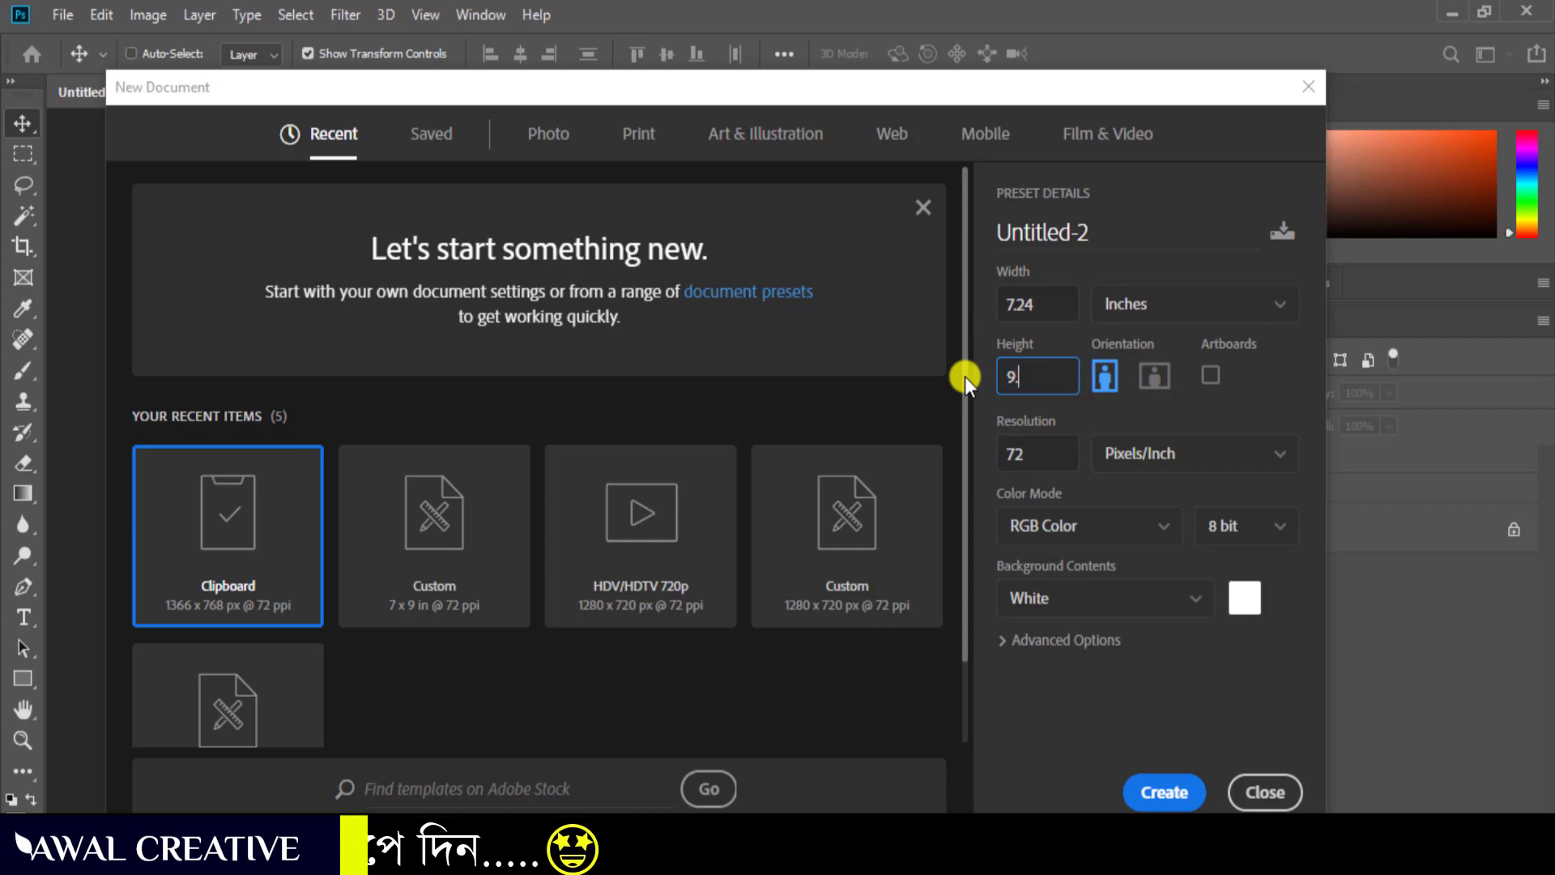
type(".44")
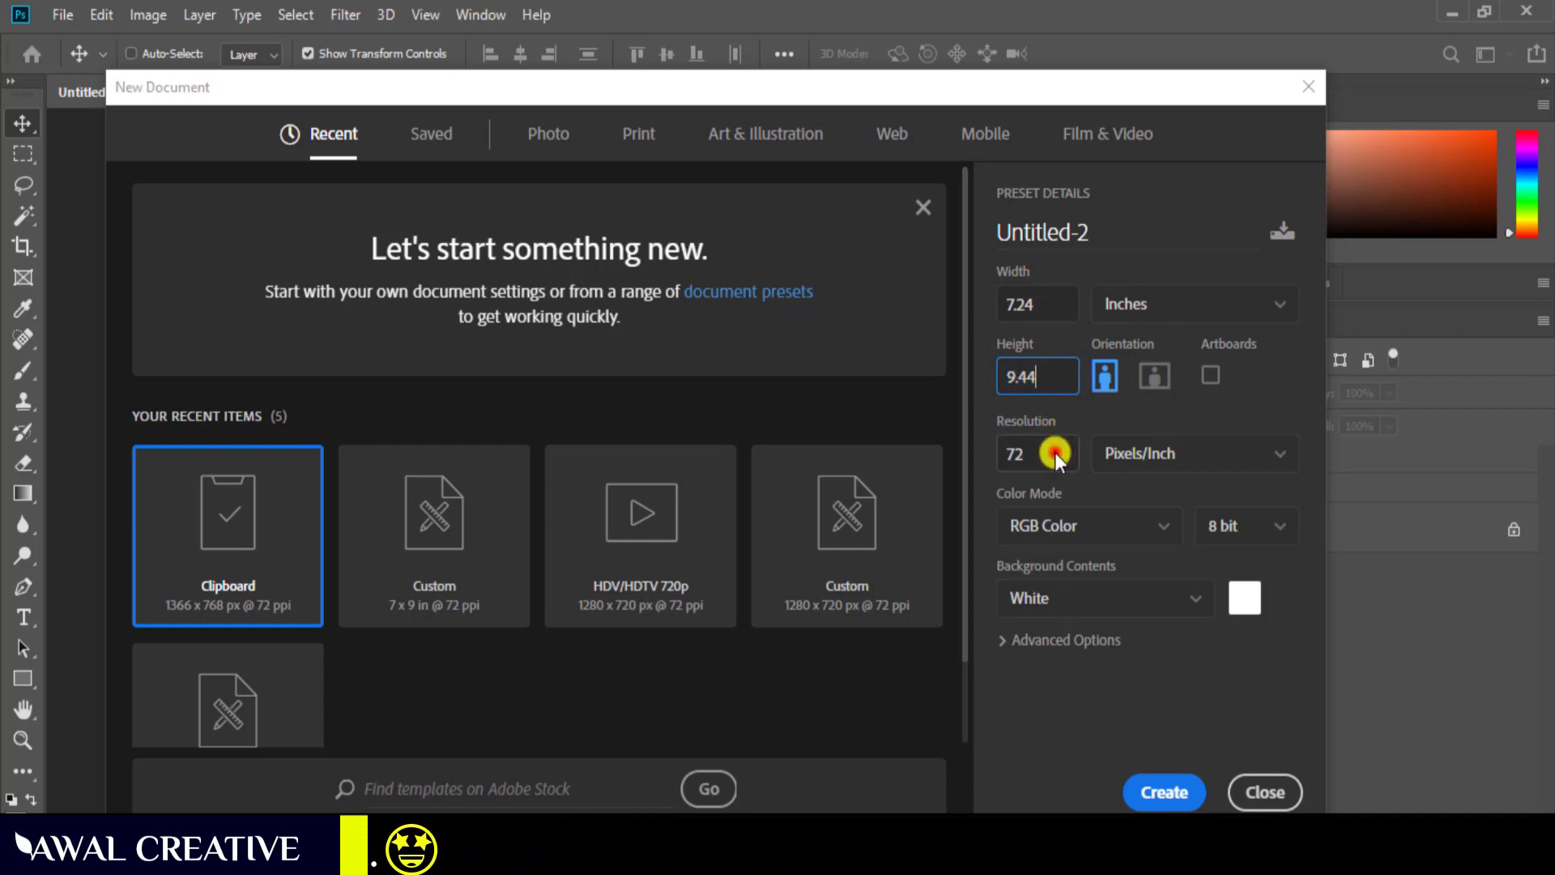
left_click(1054, 452)
type("300")
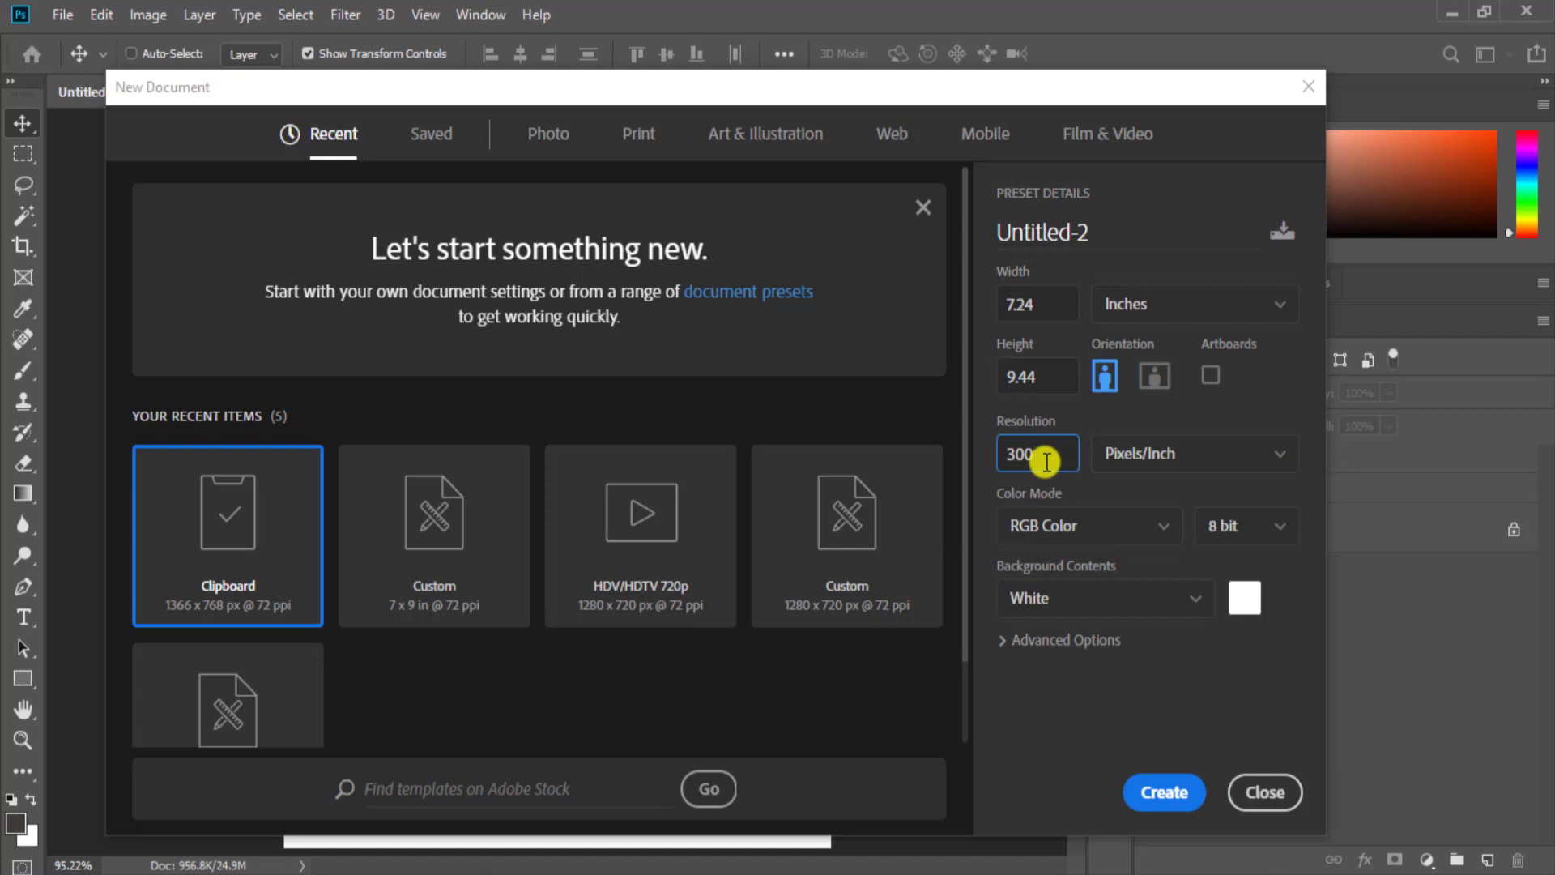
left_click(1158, 792)
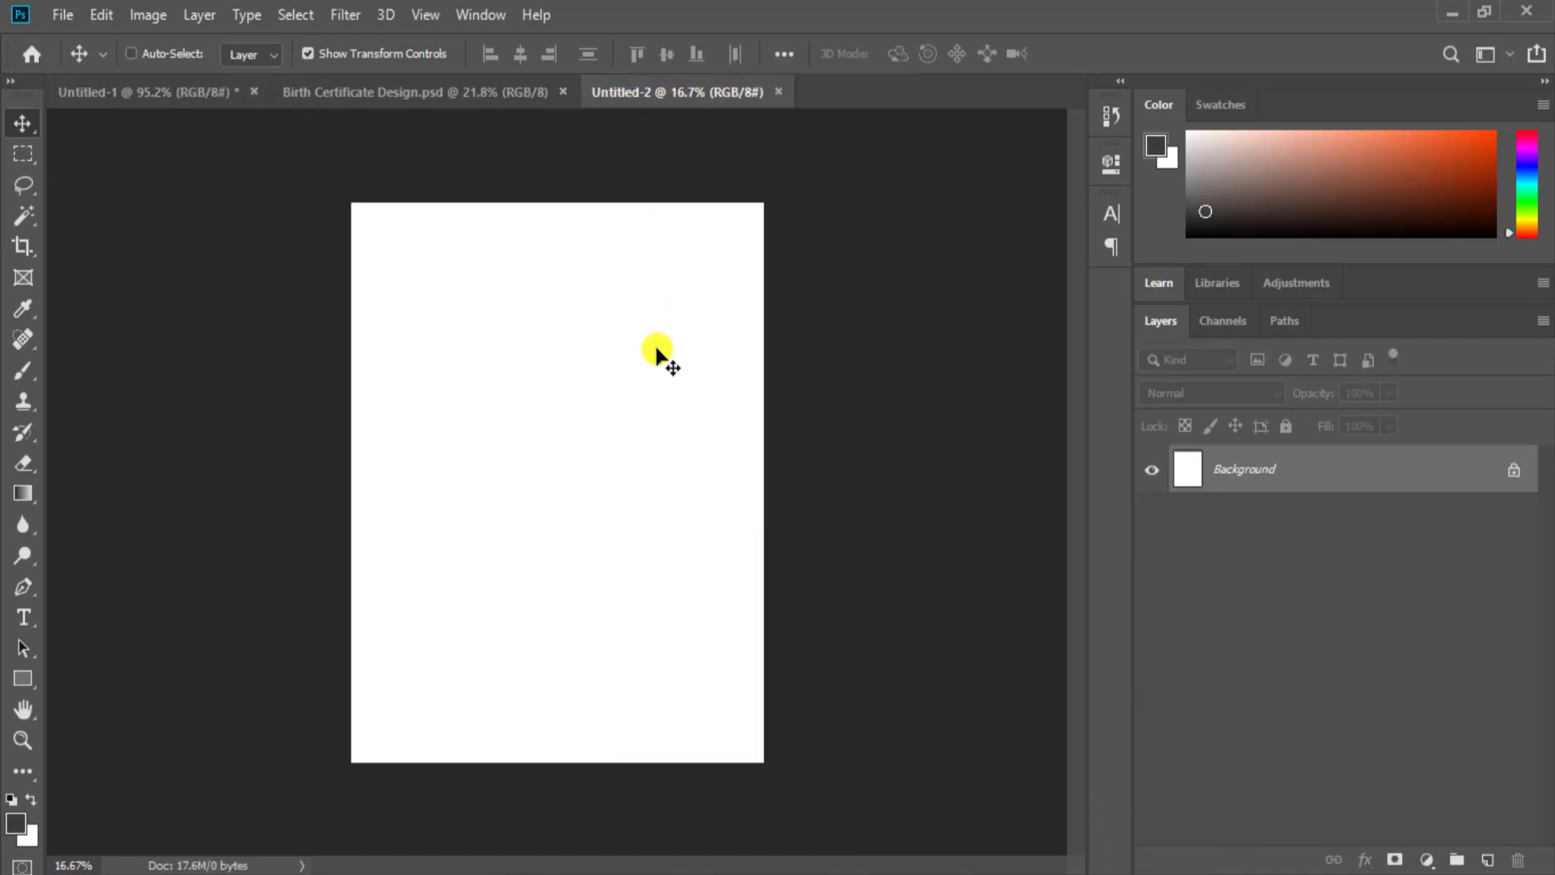
- Review the finished circular line pattern in Untitled-1 and return to the blank Untitled-2 document
key("ctrl+plus")
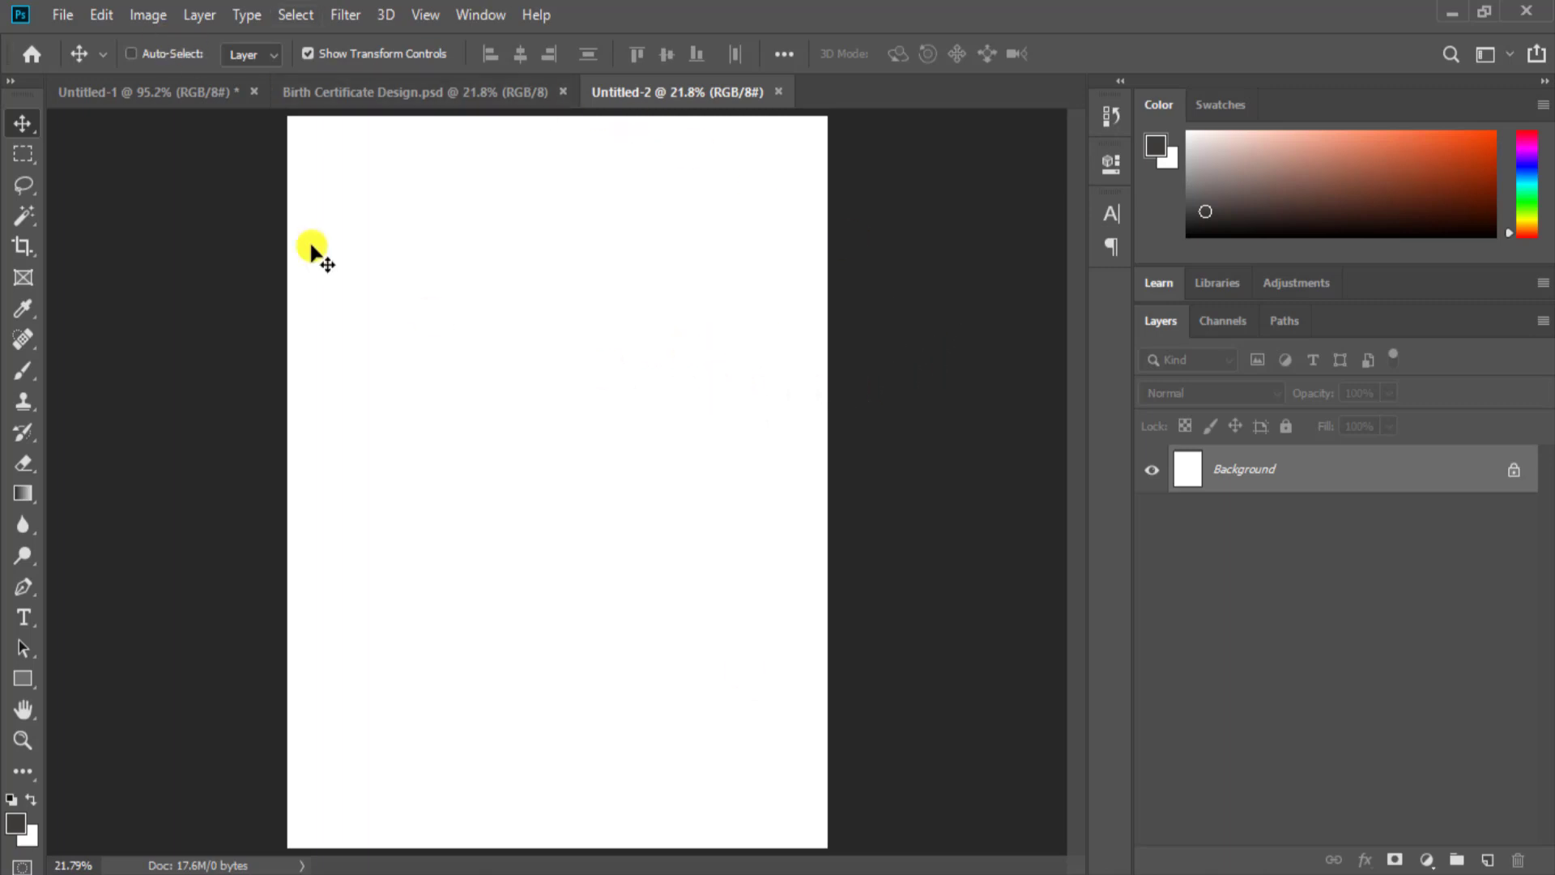
left_click(173, 96)
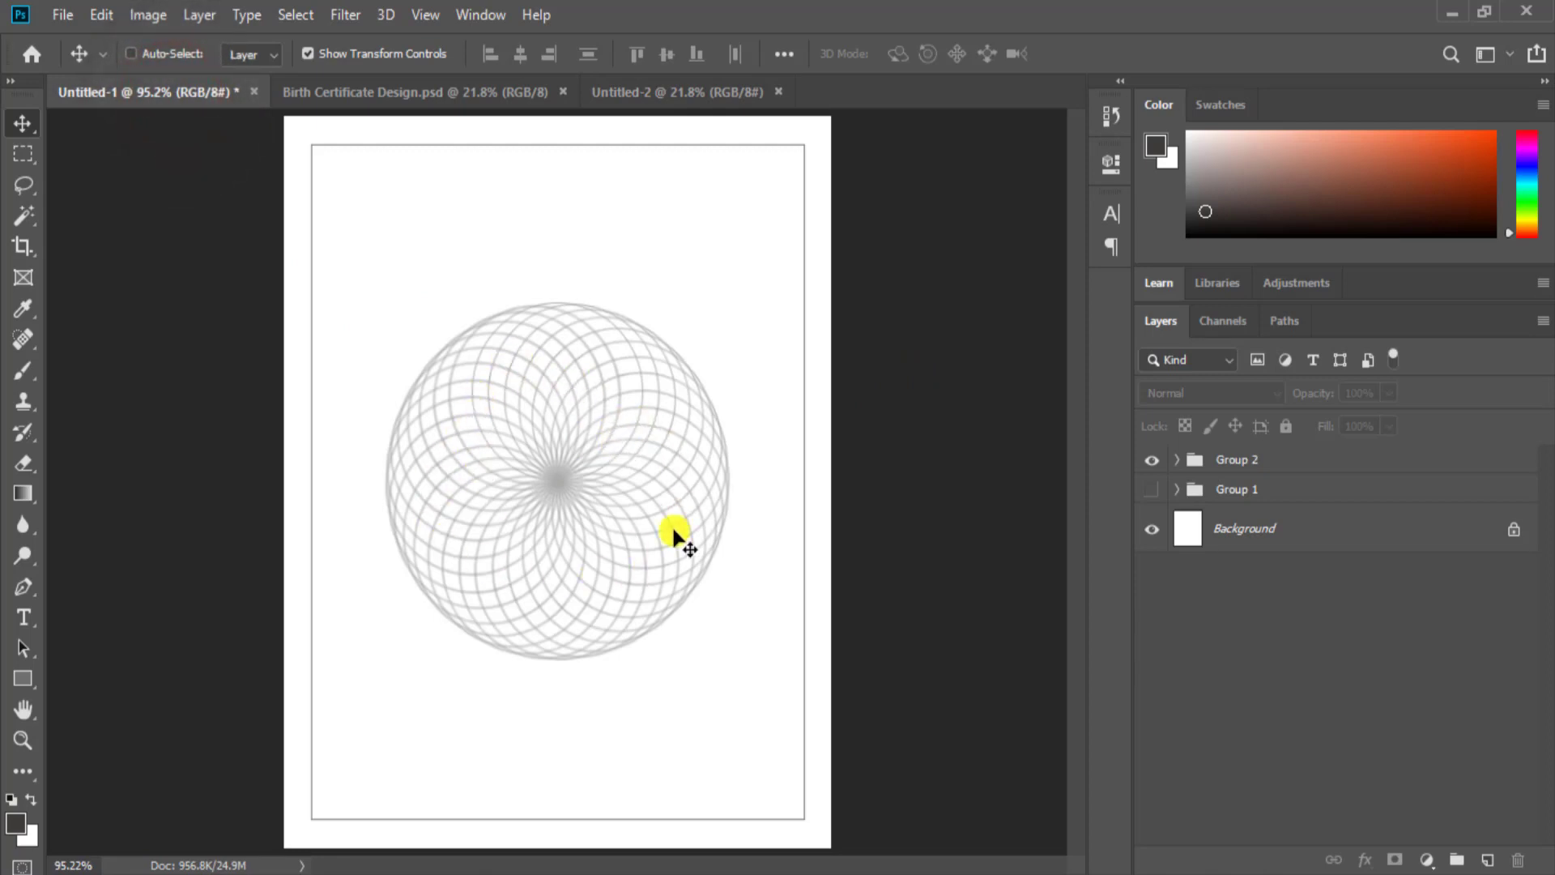
left_click(645, 94)
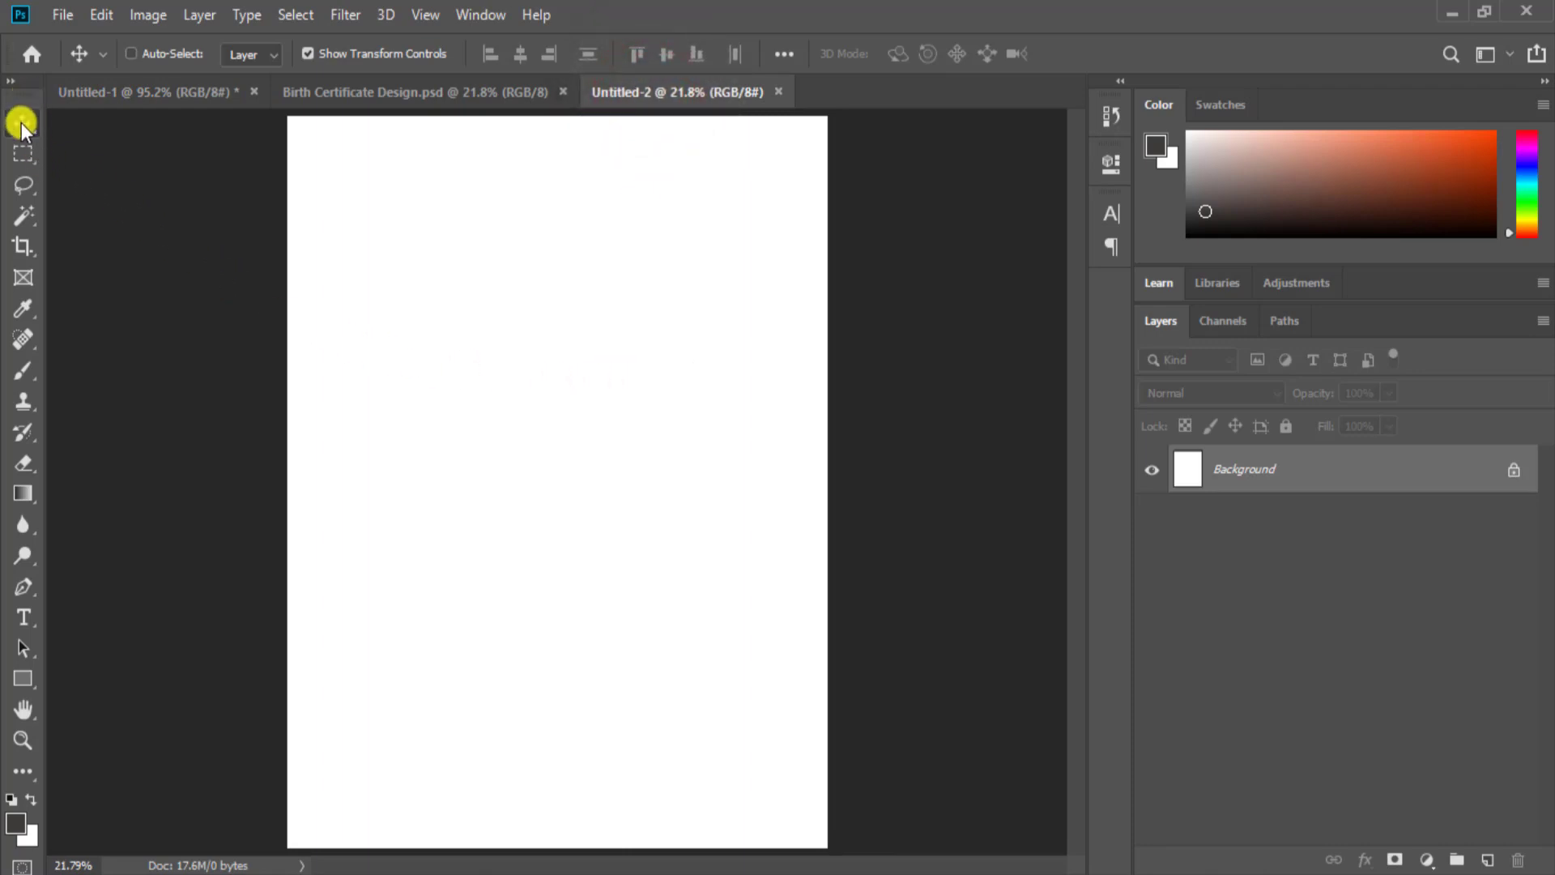
- Make a near-circular selection in the upper middle of the page with the Elliptical Marquee tool and add a new empty layer
left_click(37, 166)
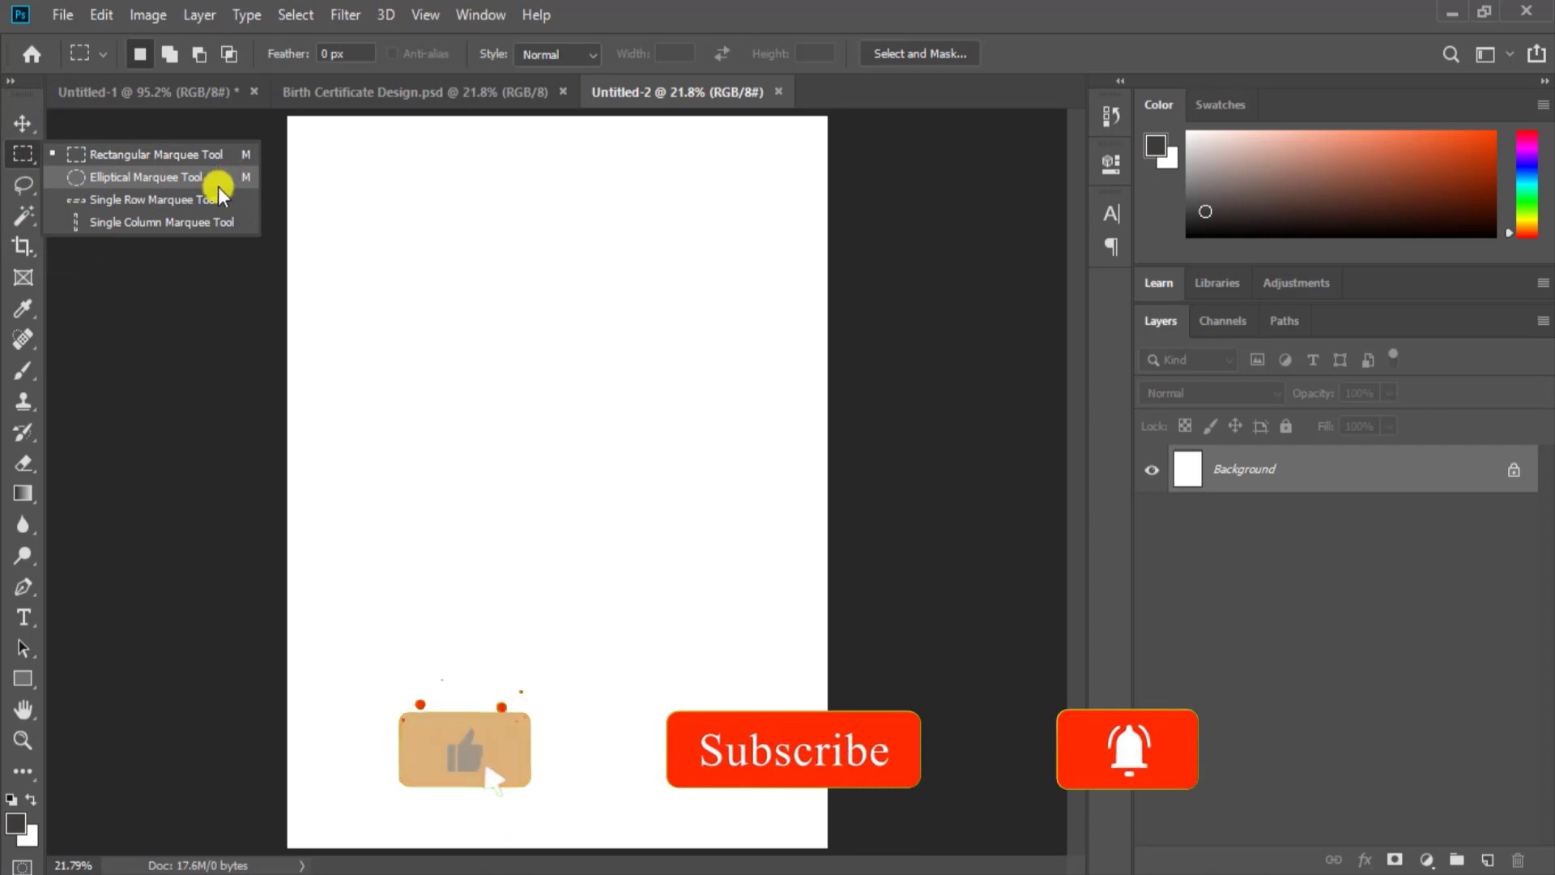
left_click(110, 182)
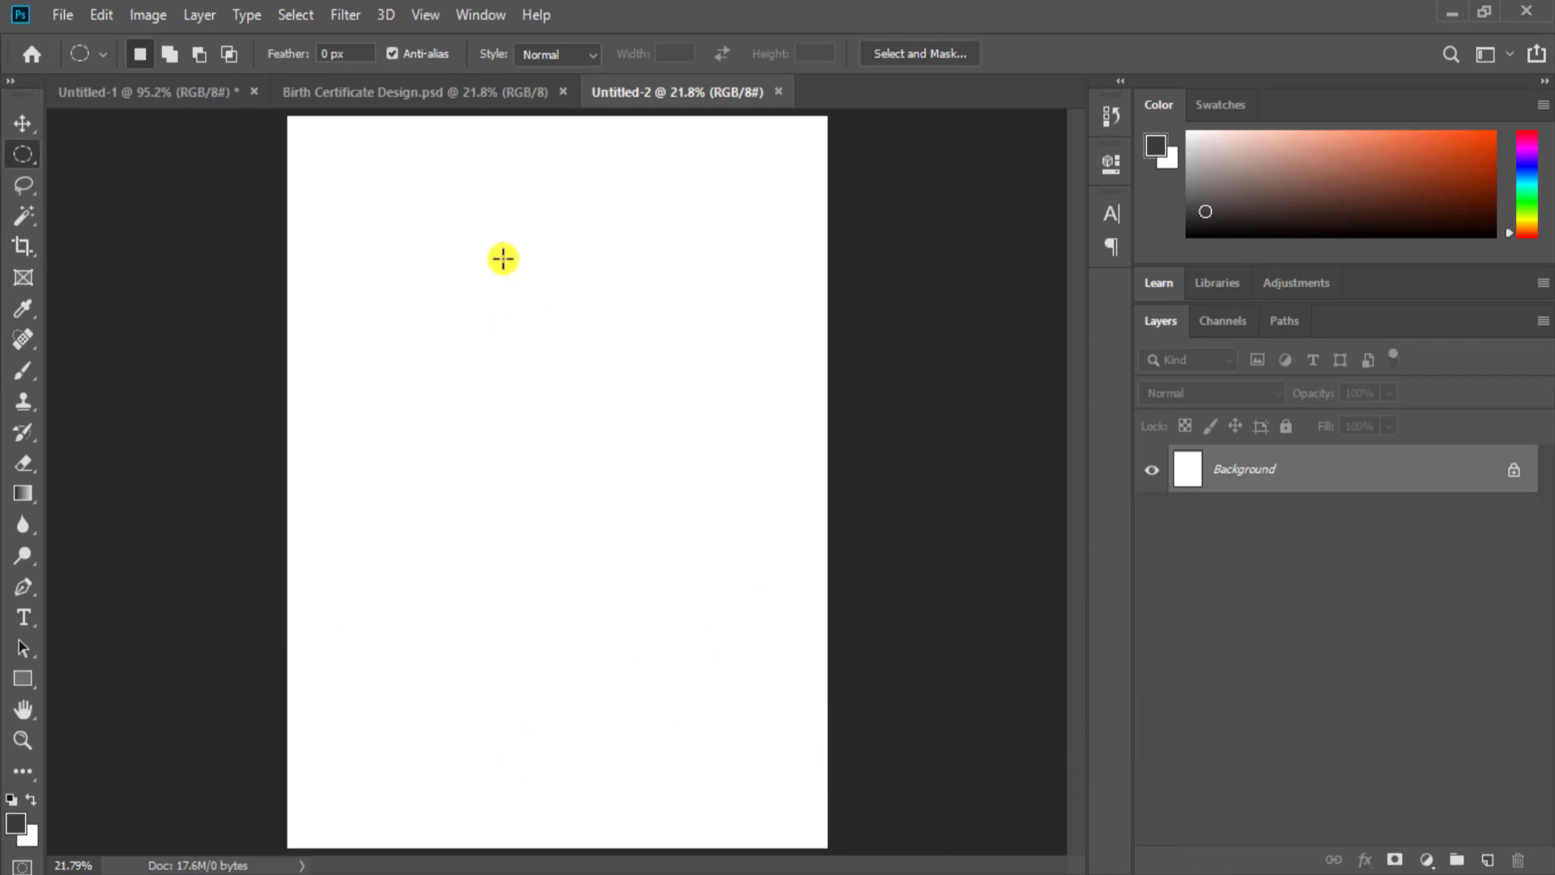
left_click_drag(498, 258, 697, 531)
left_click(1488, 859)
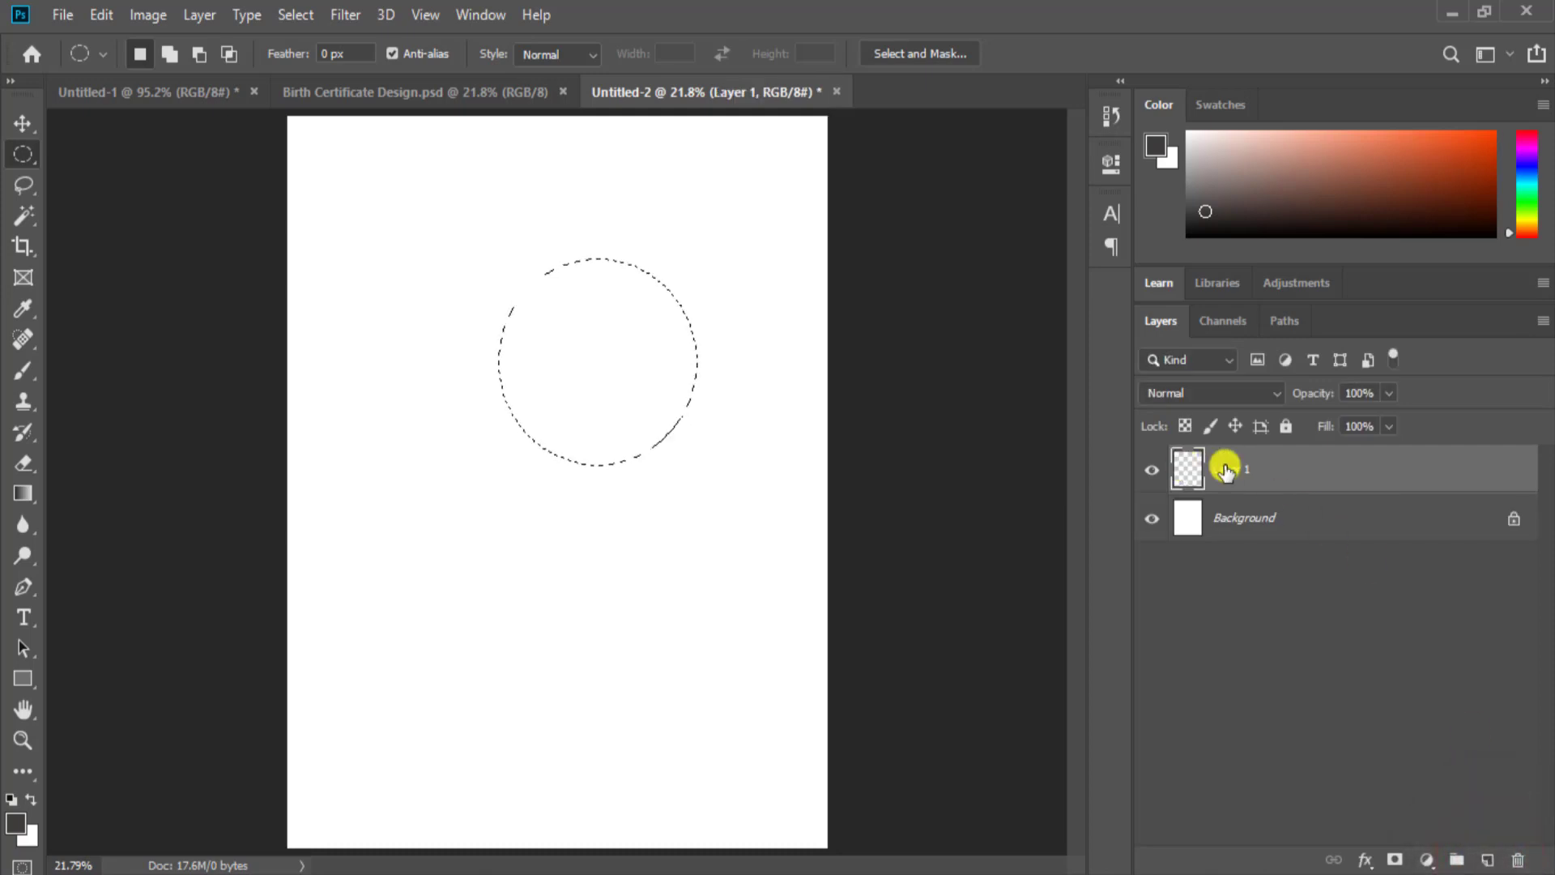
left_click(1269, 470)
- Stroke the circular selection on Layer 1 with a 1 px inside line in dark grey #414040 at 100% opacity
left_click(95, 14)
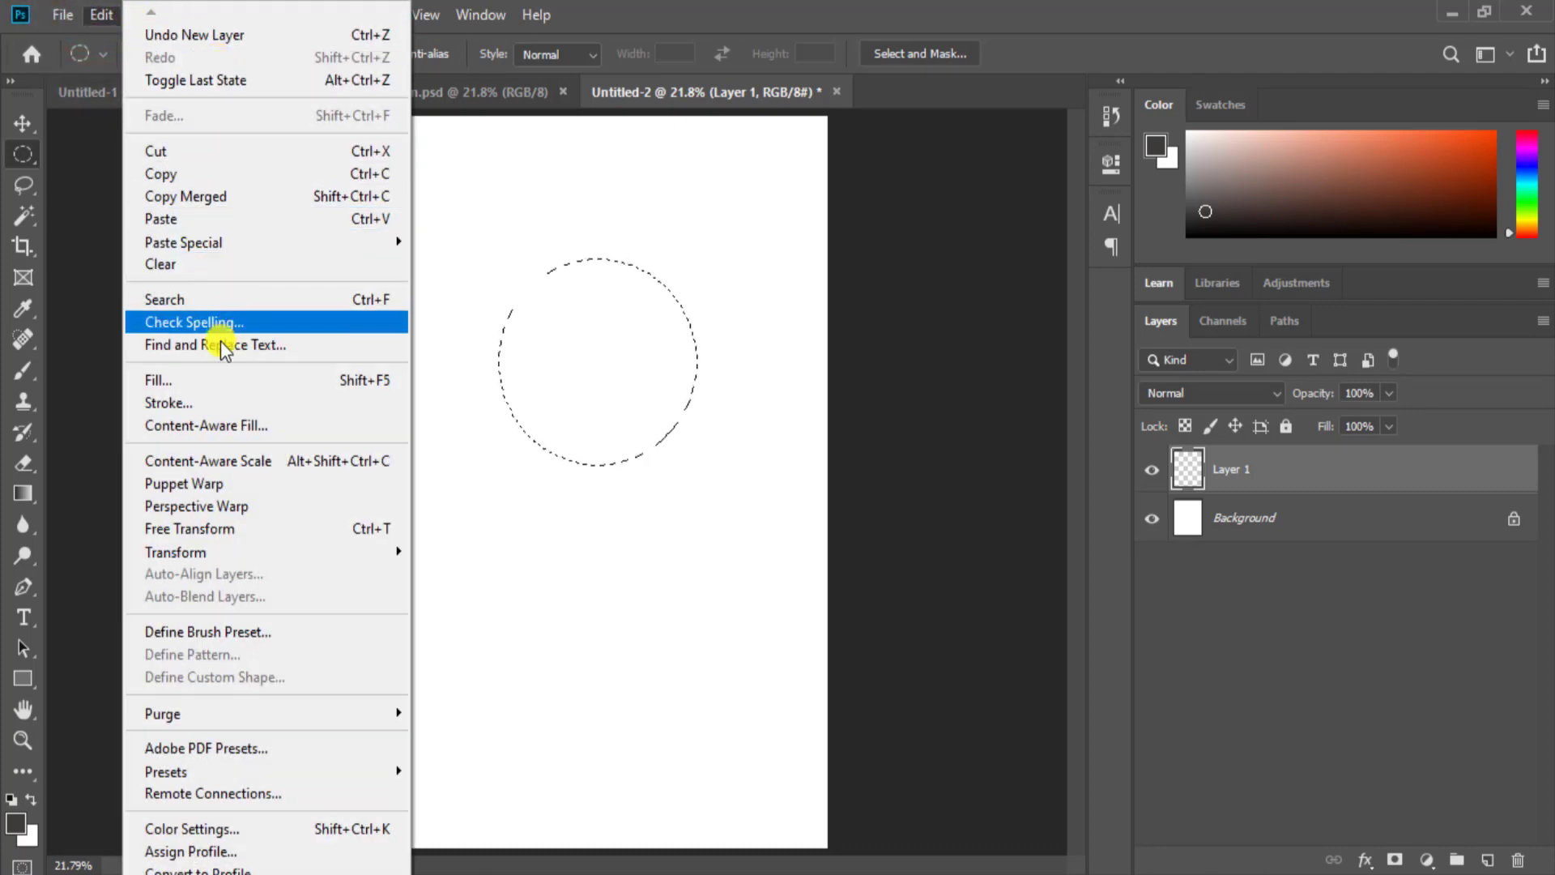
left_click(183, 405)
mouse_move(751, 157)
left_mouse_down()
mouse_move(645, 377)
mouse_move(567, 280)
mouse_move(558, 198)
left_mouse_up()
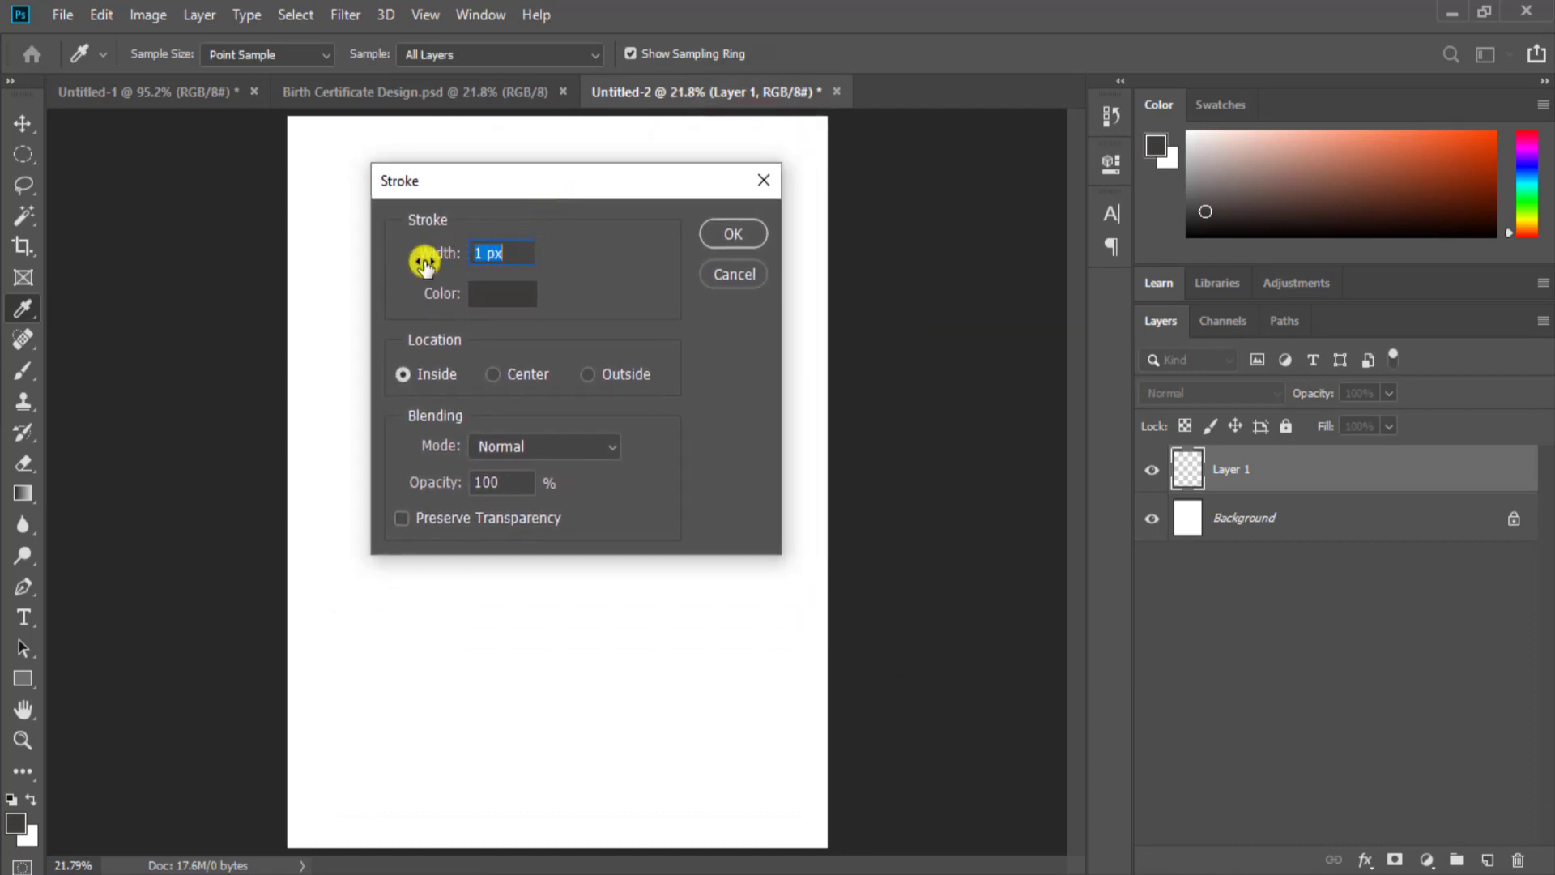
left_click(515, 254)
left_click(497, 297)
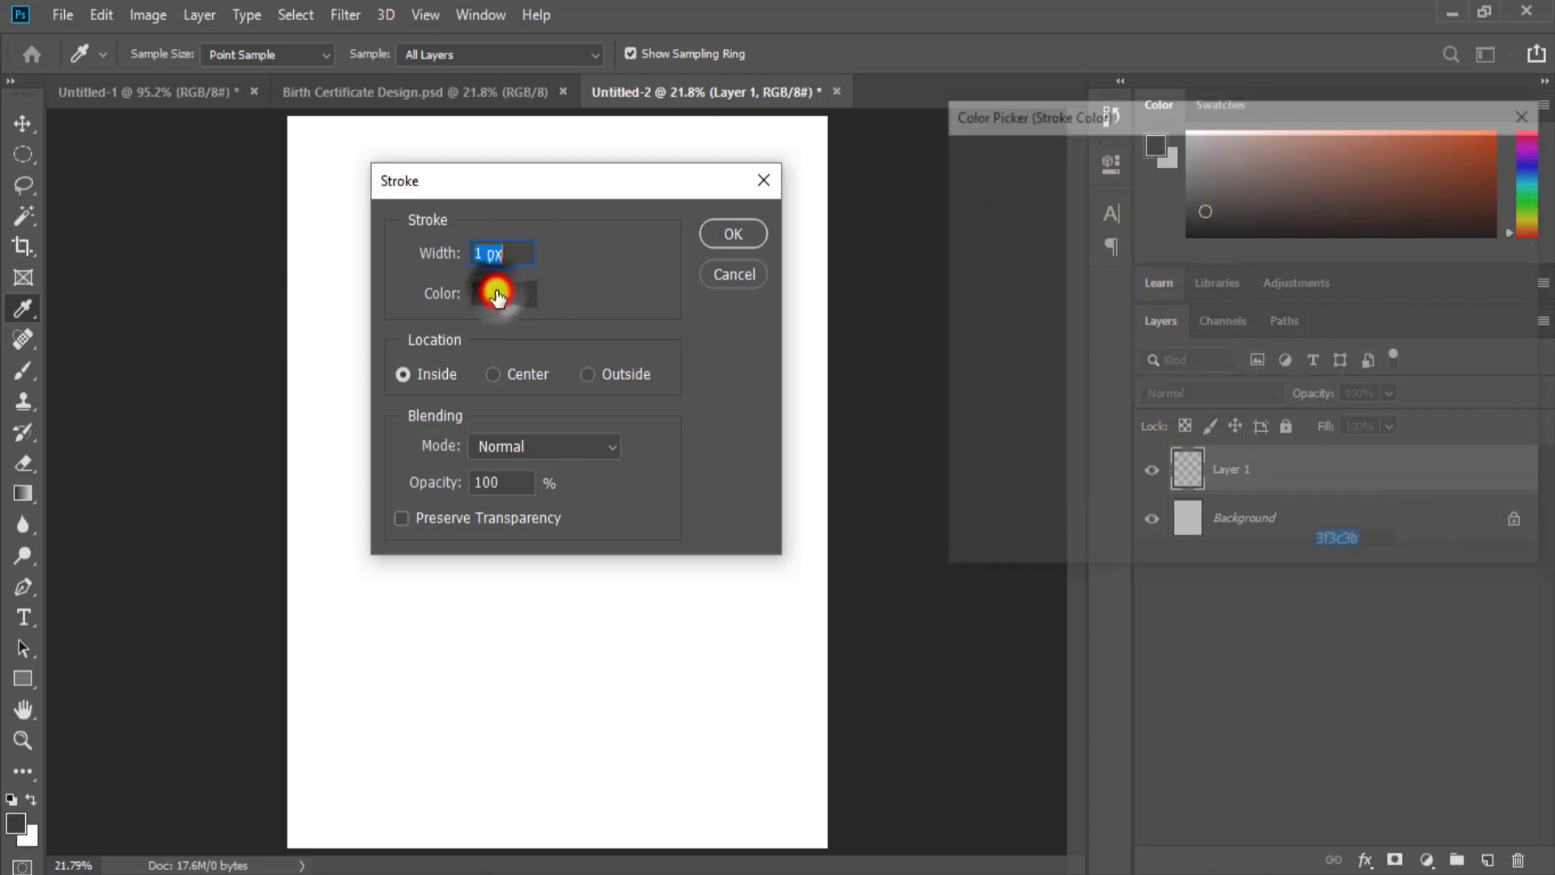
mouse_move(1032, 404)
left_mouse_down()
mouse_move(911, 502)
mouse_move(969, 420)
mouse_move(943, 480)
left_mouse_up()
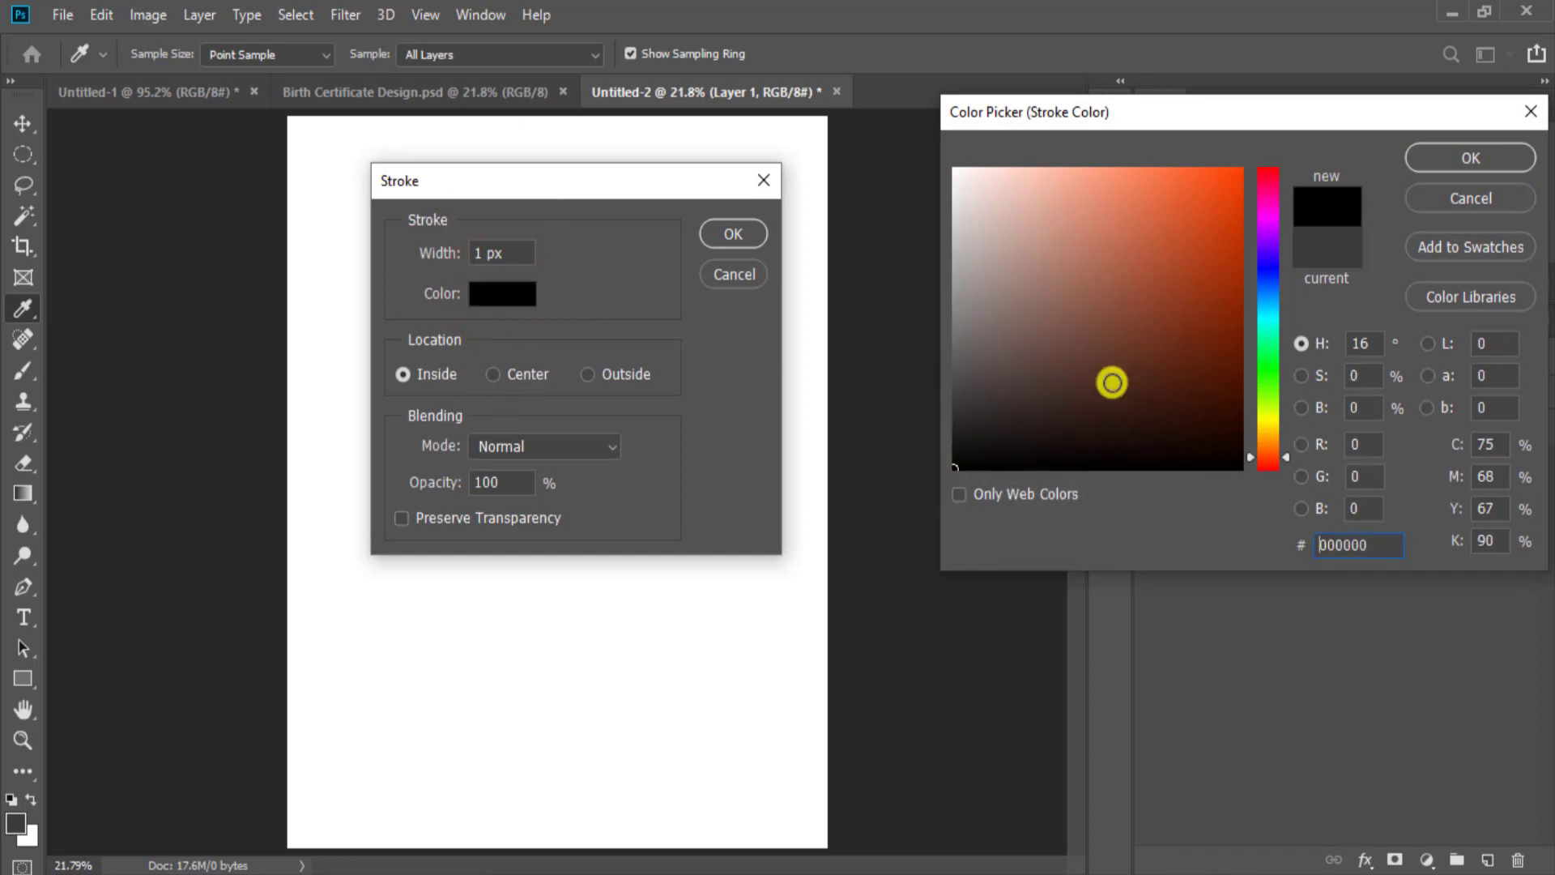
left_click_drag(982, 396, 959, 390)
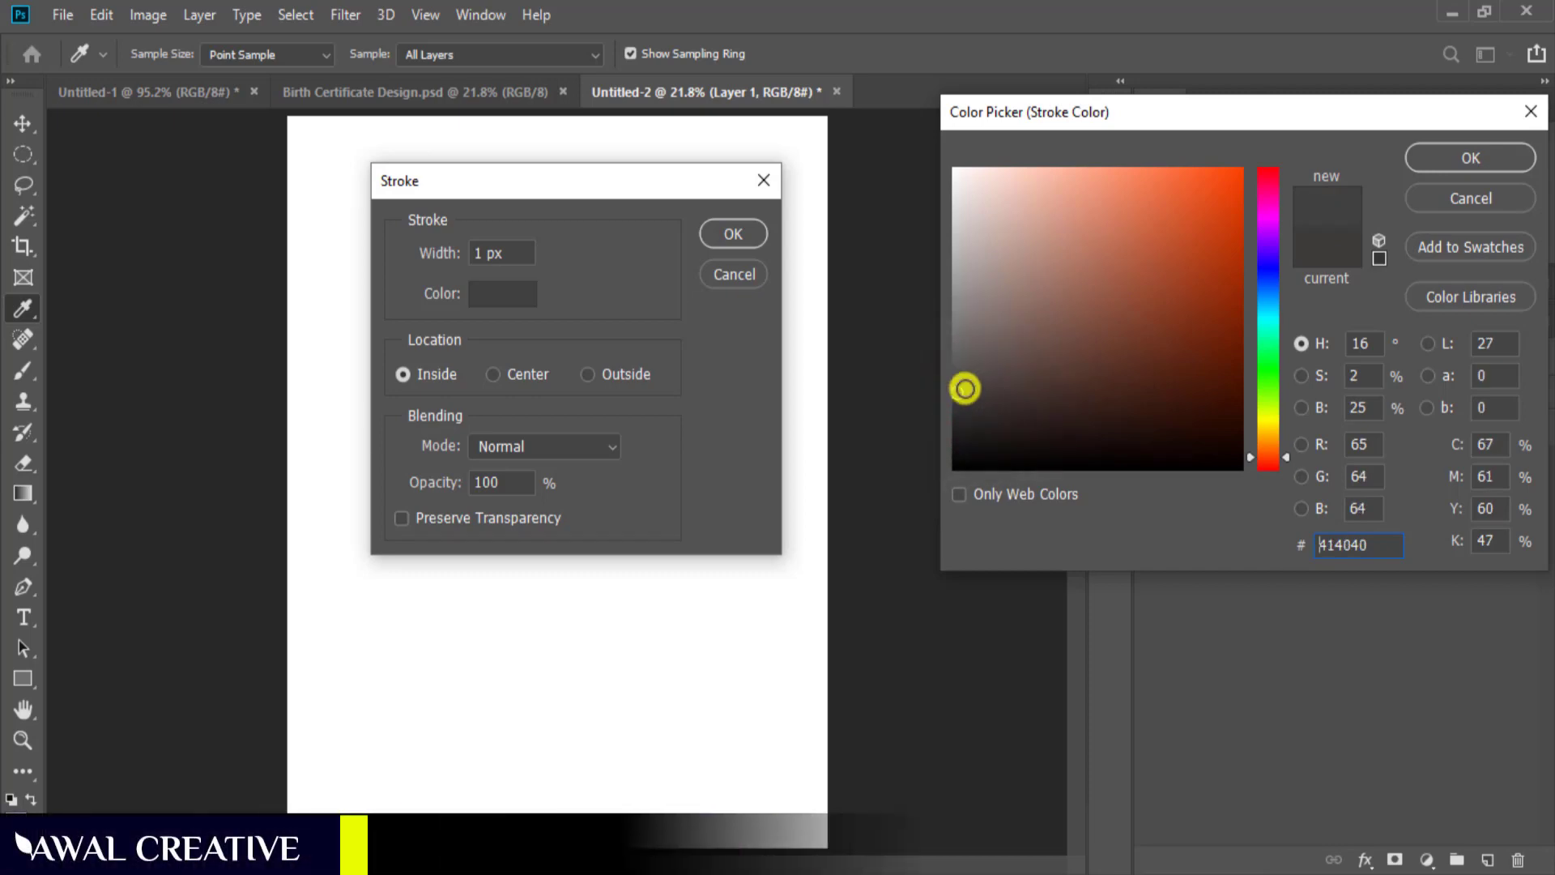
left_click(1434, 159)
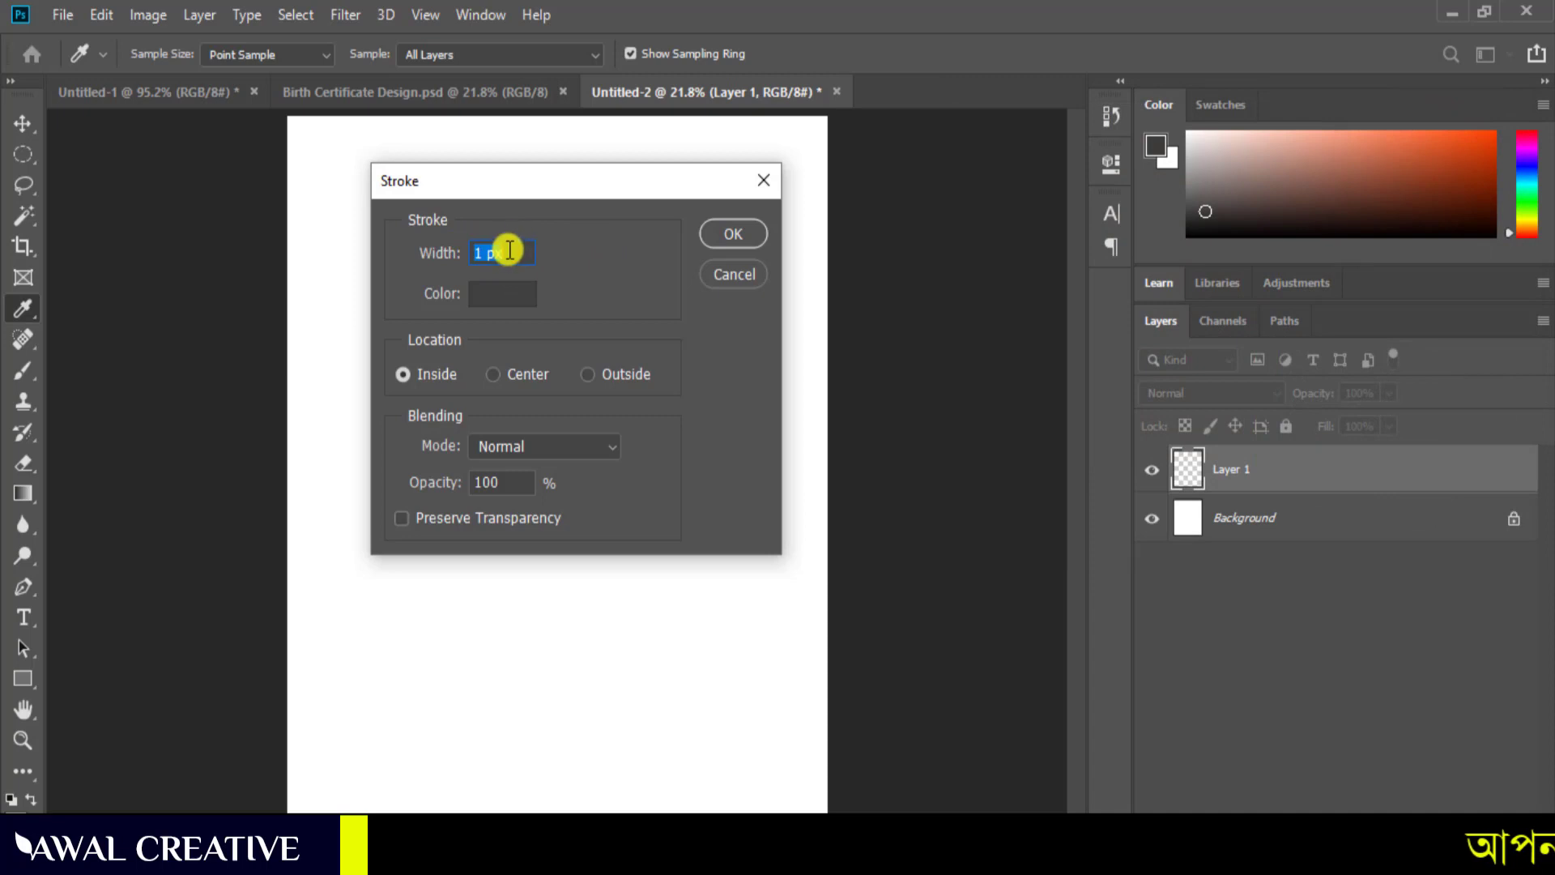
left_click(735, 241)
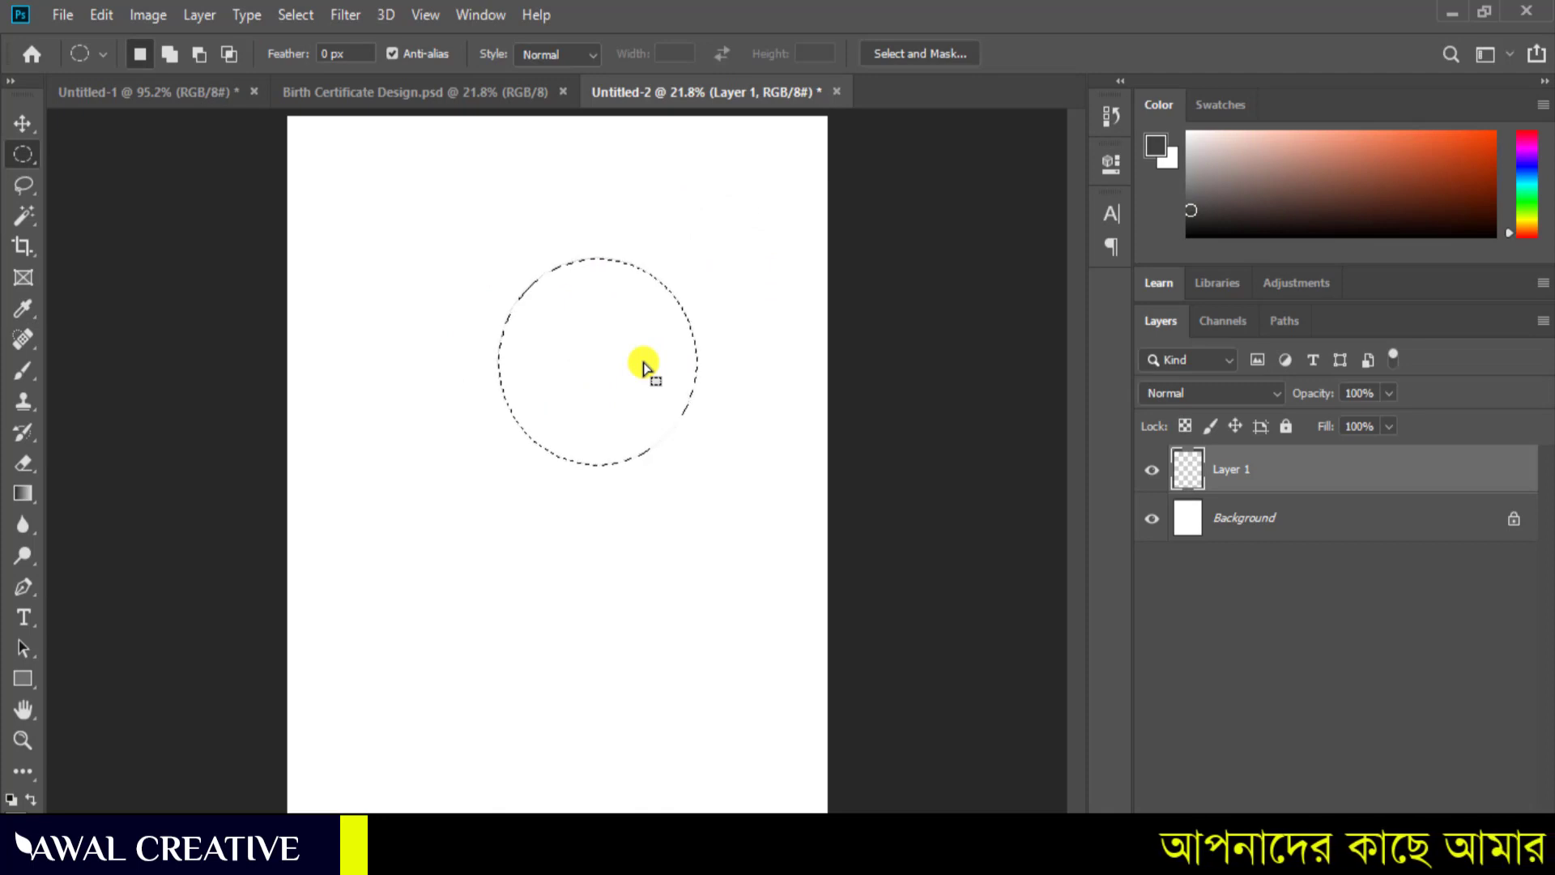
- Deselect the circle and toggle Layer 1's visibility off and on to check its outline
key("ctrl+d")
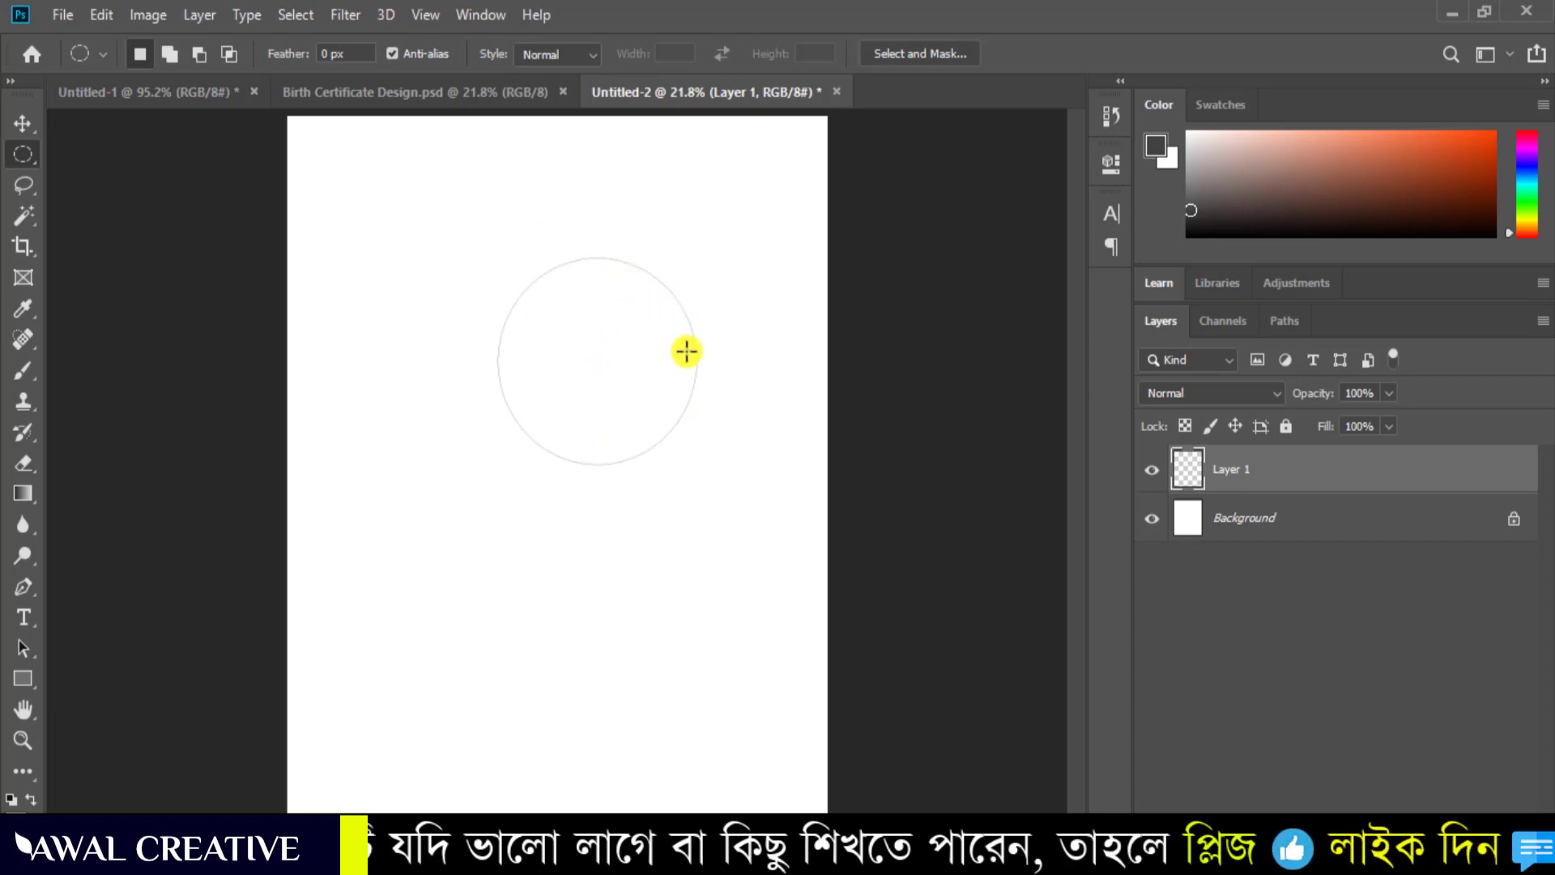
left_click(1152, 470)
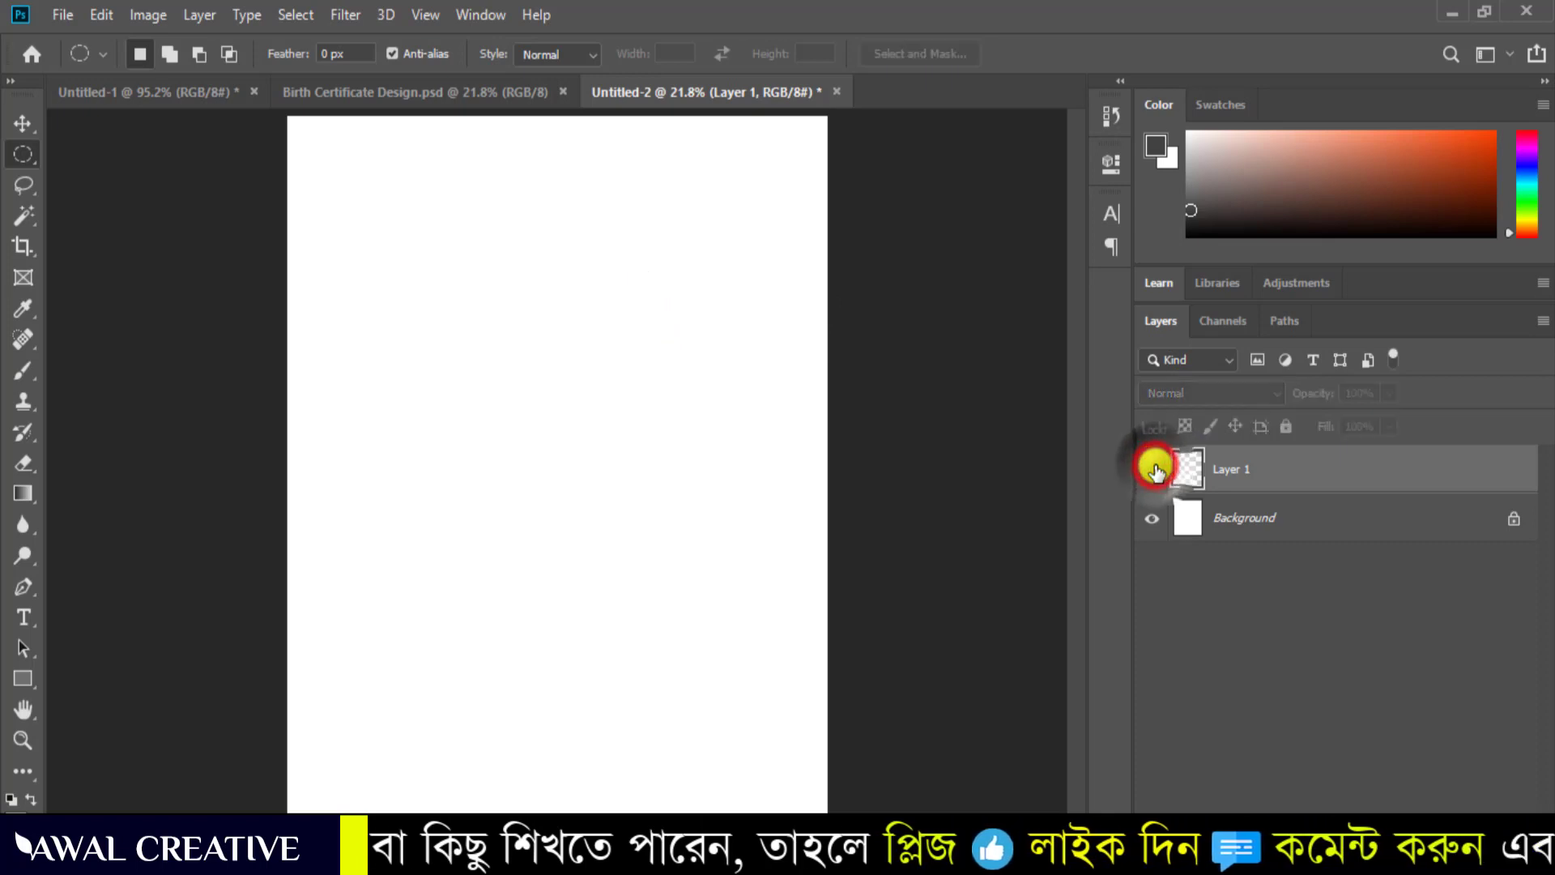
left_click(1152, 470)
- Rotate a duplicate of the Layer 1 circle about 16° clockwise around the midpoint of its lower edge
left_click(1283, 467)
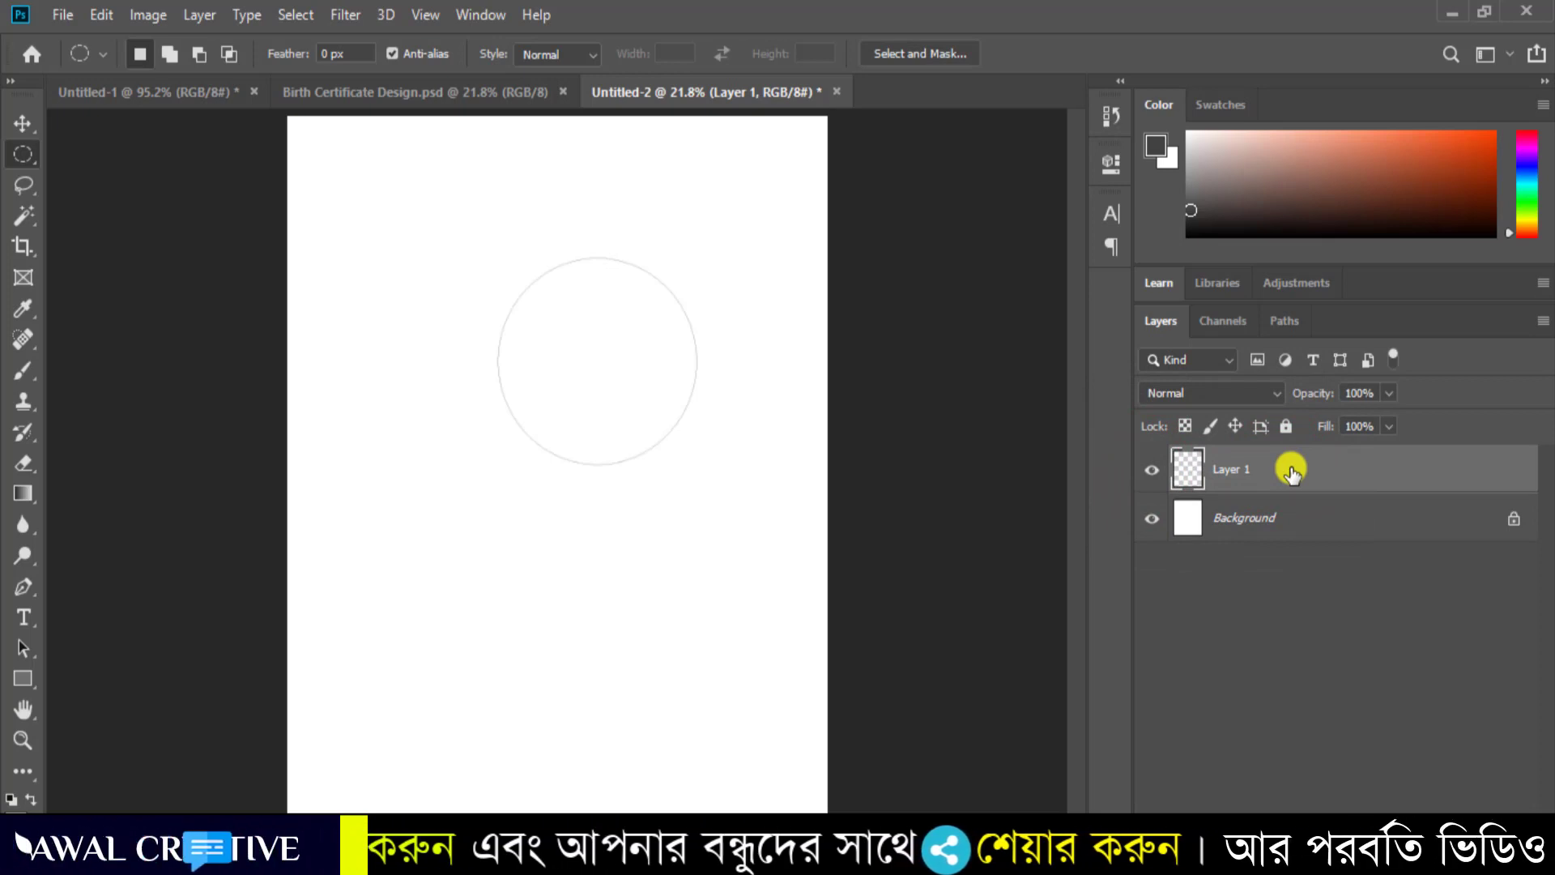
key("ctrl+t")
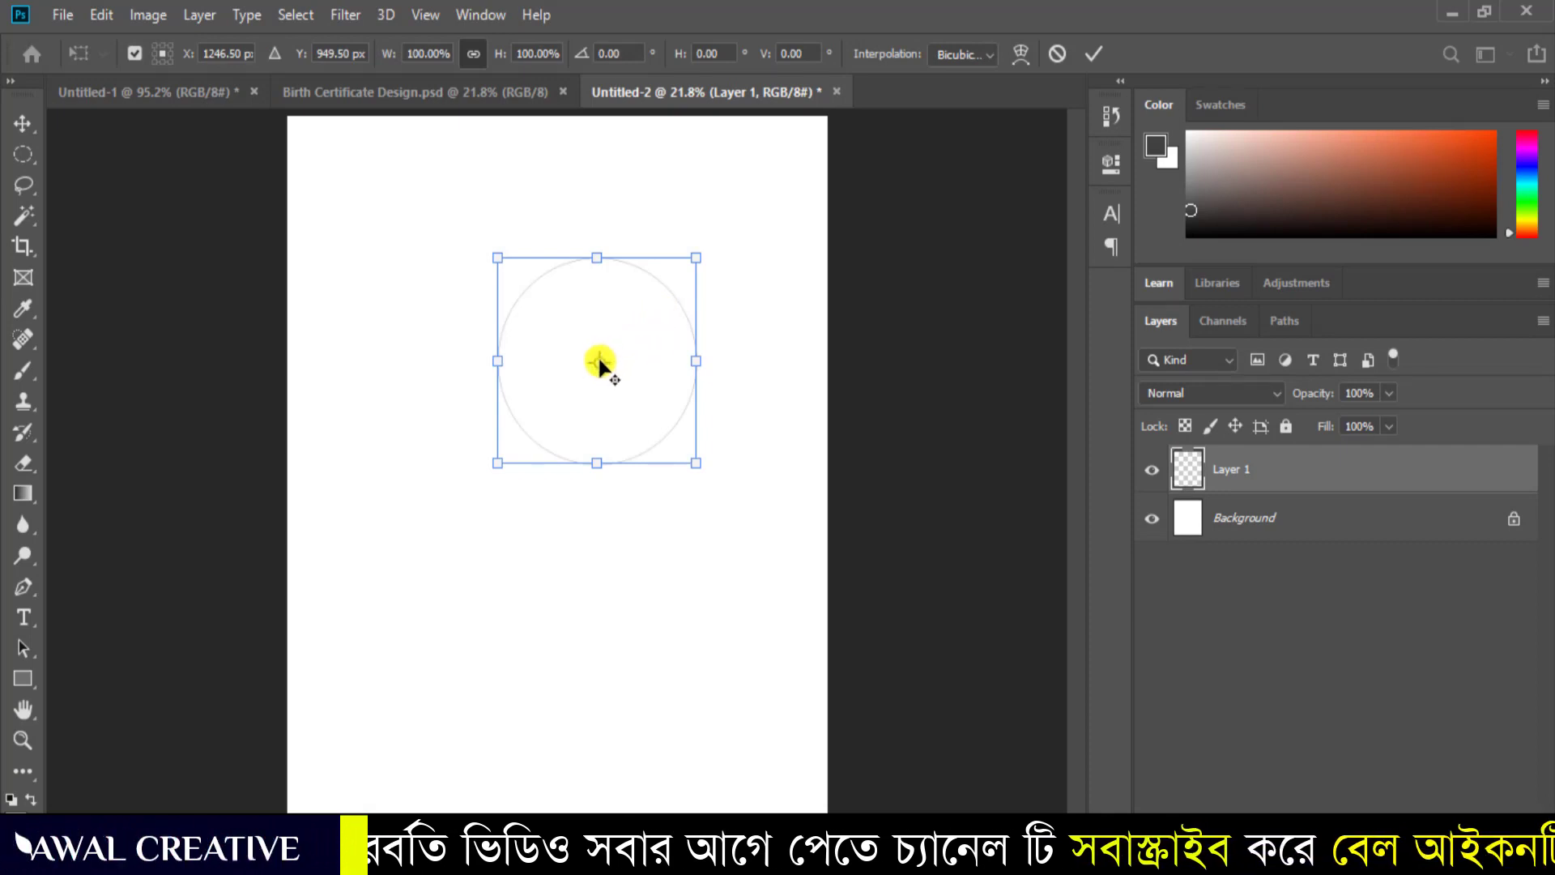
left_click_drag(601, 366, 596, 465)
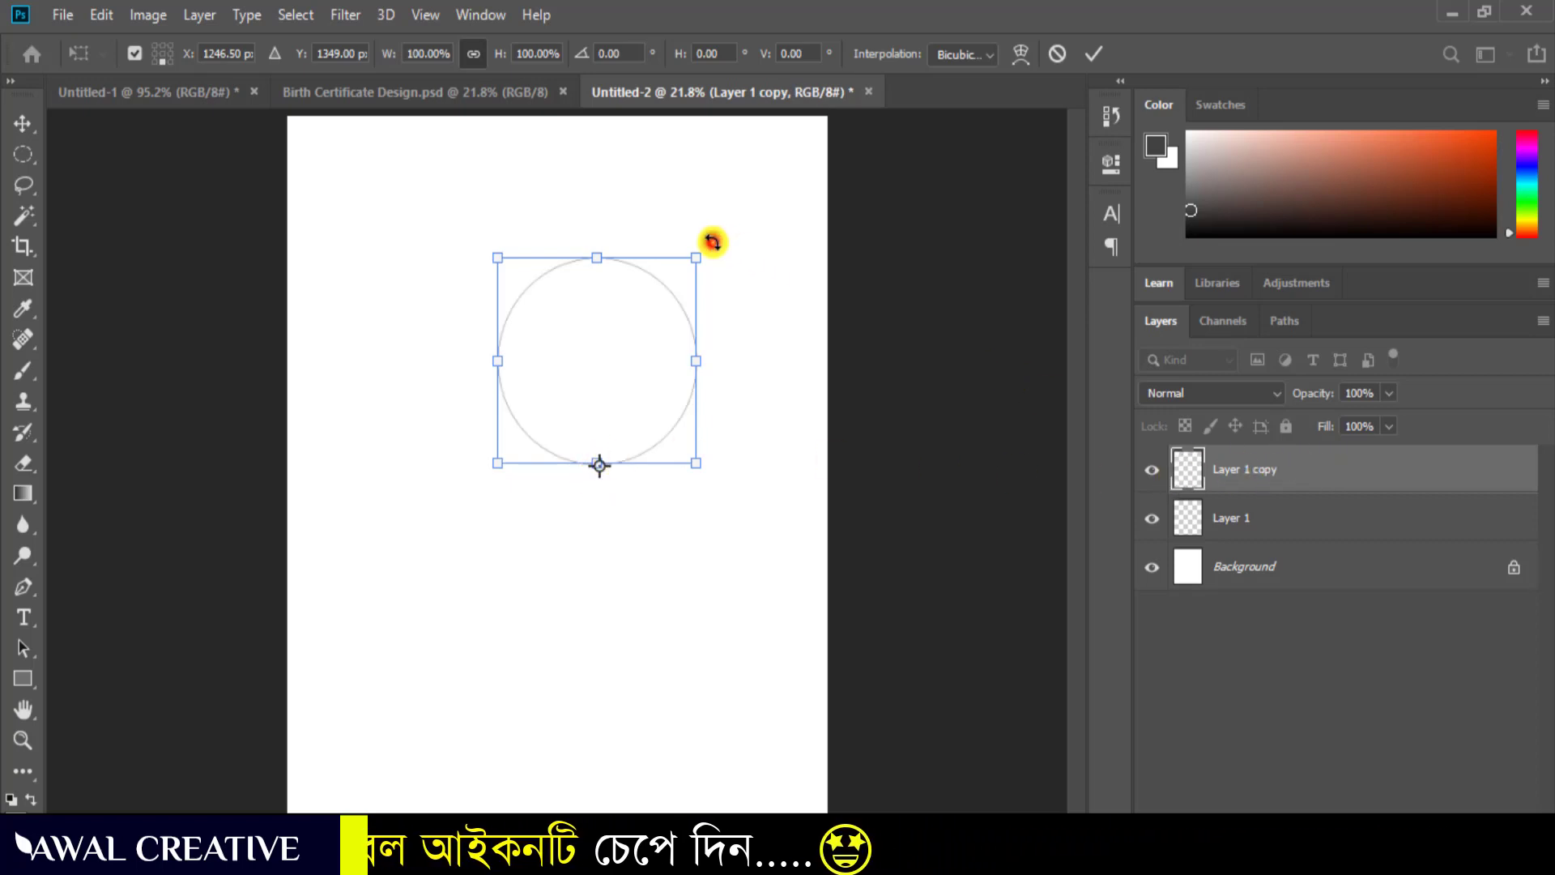
left_click_drag(713, 241, 771, 280)
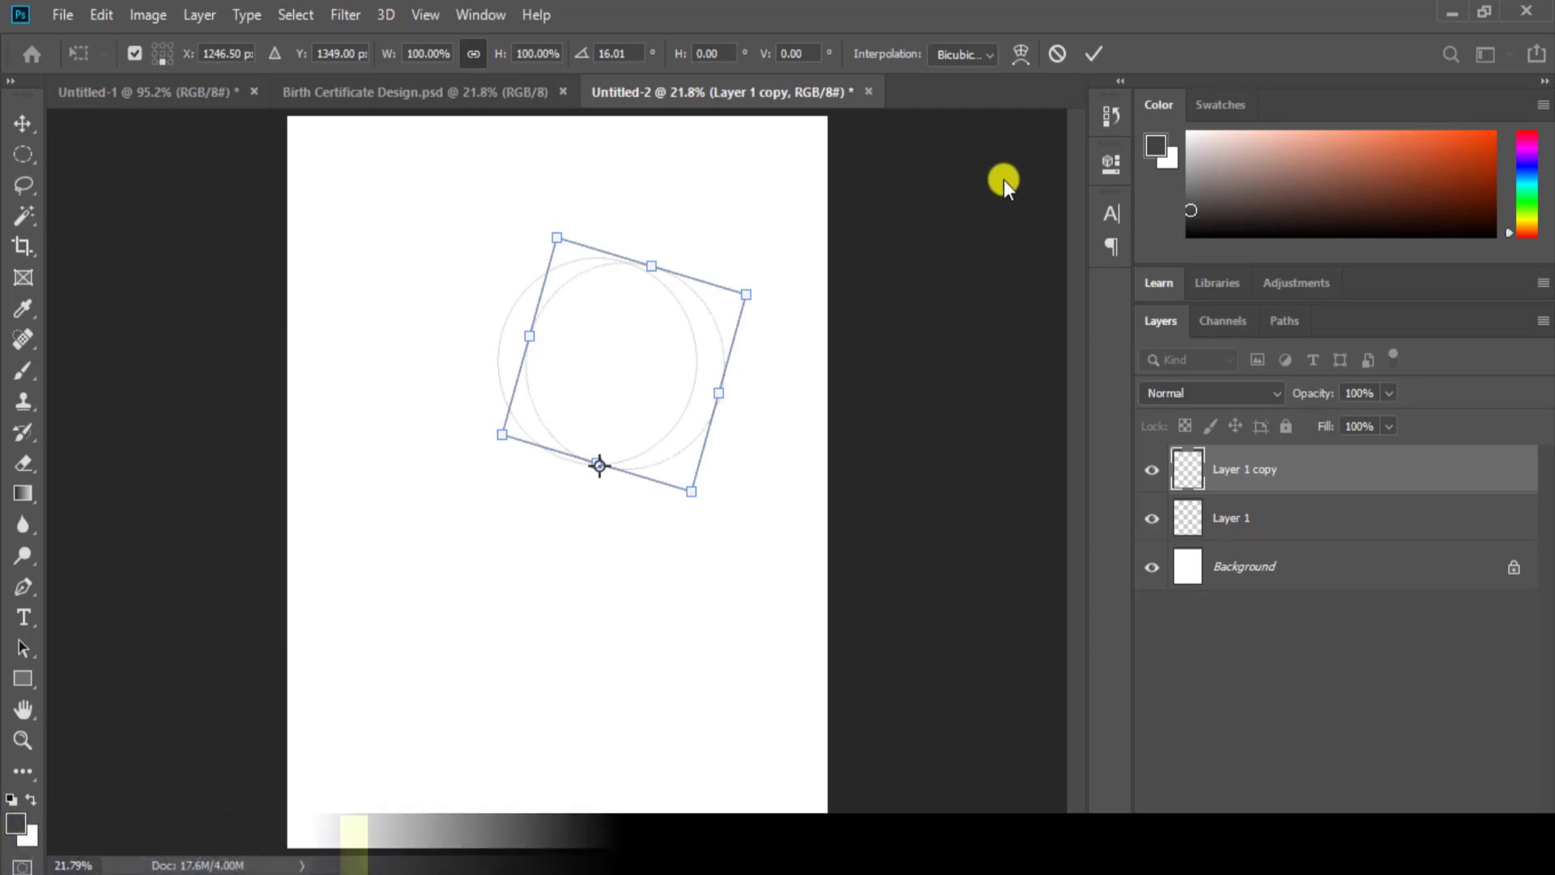
left_click(1097, 51)
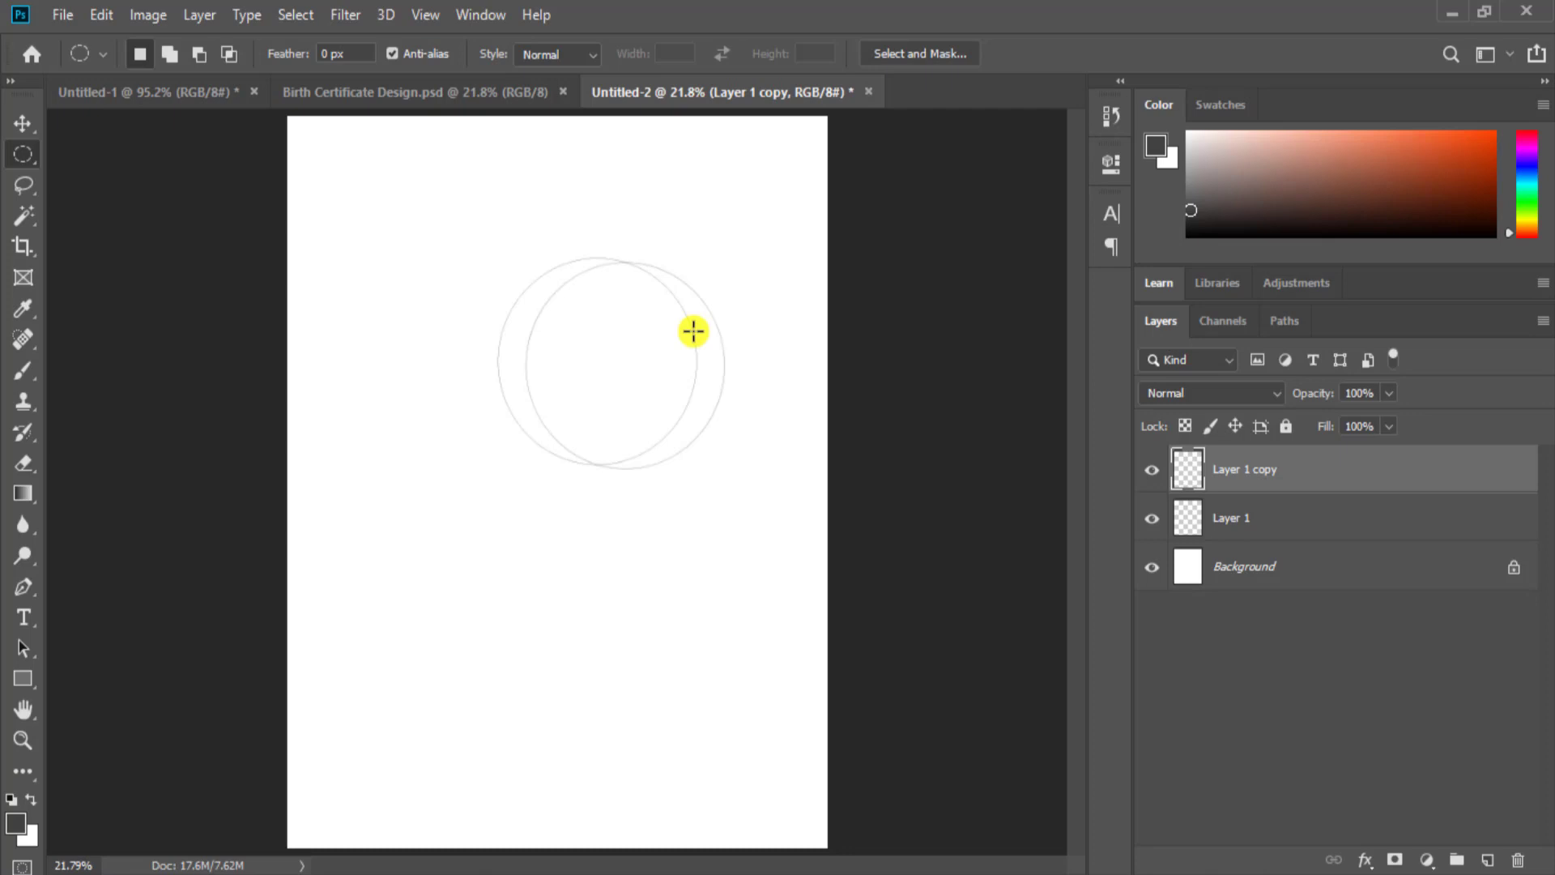
- Repeat the rotated duplication until the circles form a full ring, remove the surplus last copy, and compare the result with Untitled-1
key("ctrl+alt+shift+t")
key("ctrl+alt+shift+t")
key("ctrl+alt+shift+t")
key("ctrl+alt+shift+t")
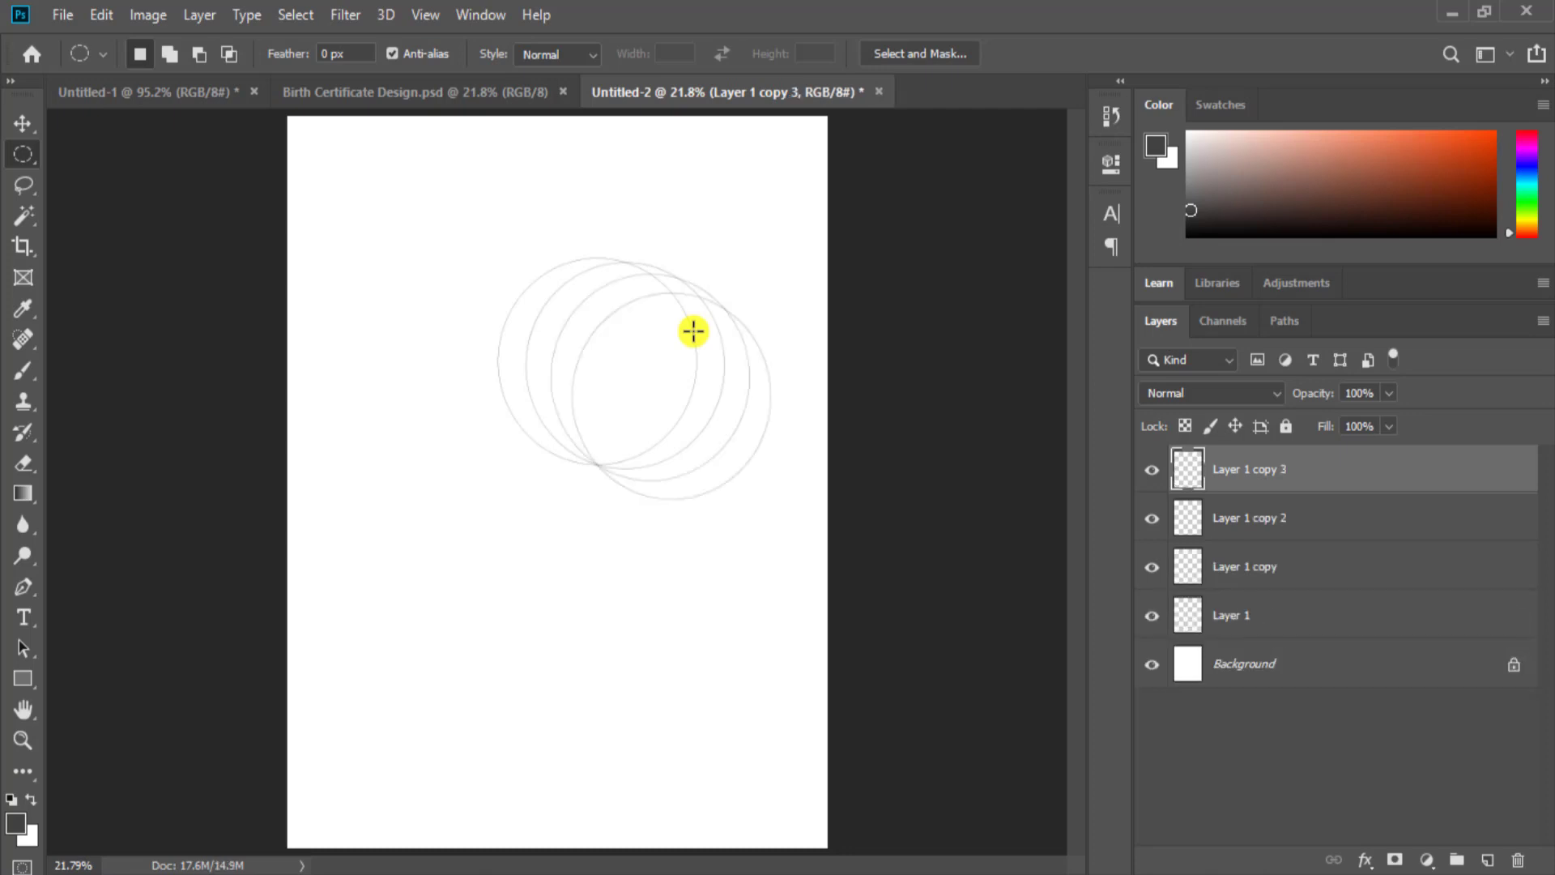
key("ctrl+alt+shift+t")
key("ctrl+alt+shift+t")
key("ctrl+alt+shift+t")
key("ctrl+alt+shift+t")
key("ctrl+alt+shift+t")
key("ctrl+alt+shift+t")
key("ctrl+alt+shift+t")
key("ctrl+alt+shift+t")
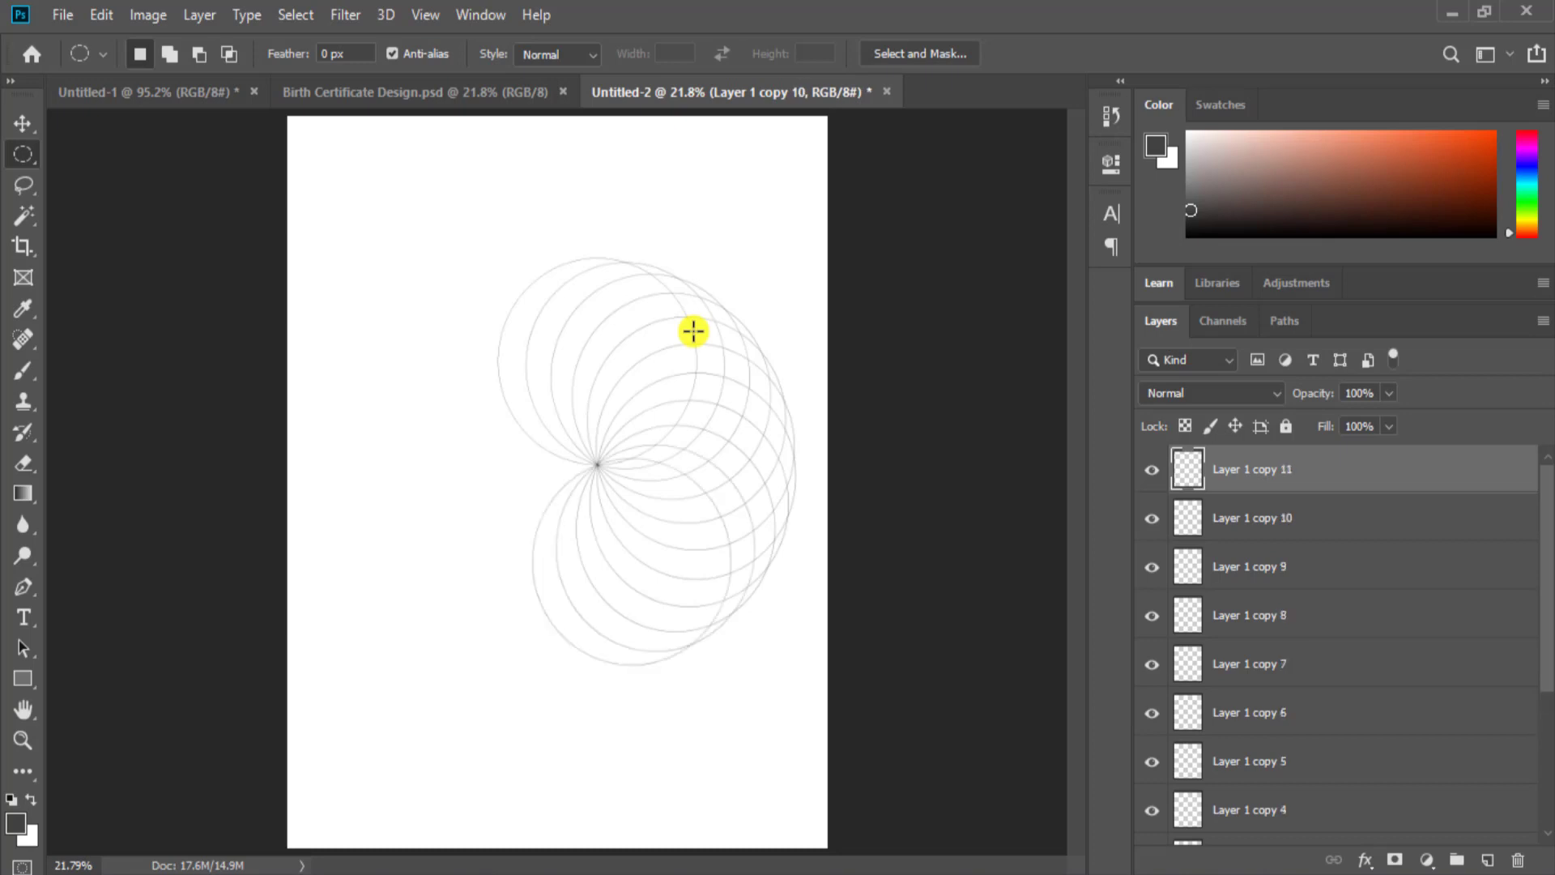
key("ctrl+alt+shift+t")
key("ctrl+alt+shift+t")
key("ctrl+alt+shift+t")
key("ctrl+alt+shift+t")
key("ctrl+alt+shift+t")
key("ctrl+alt+shift+t")
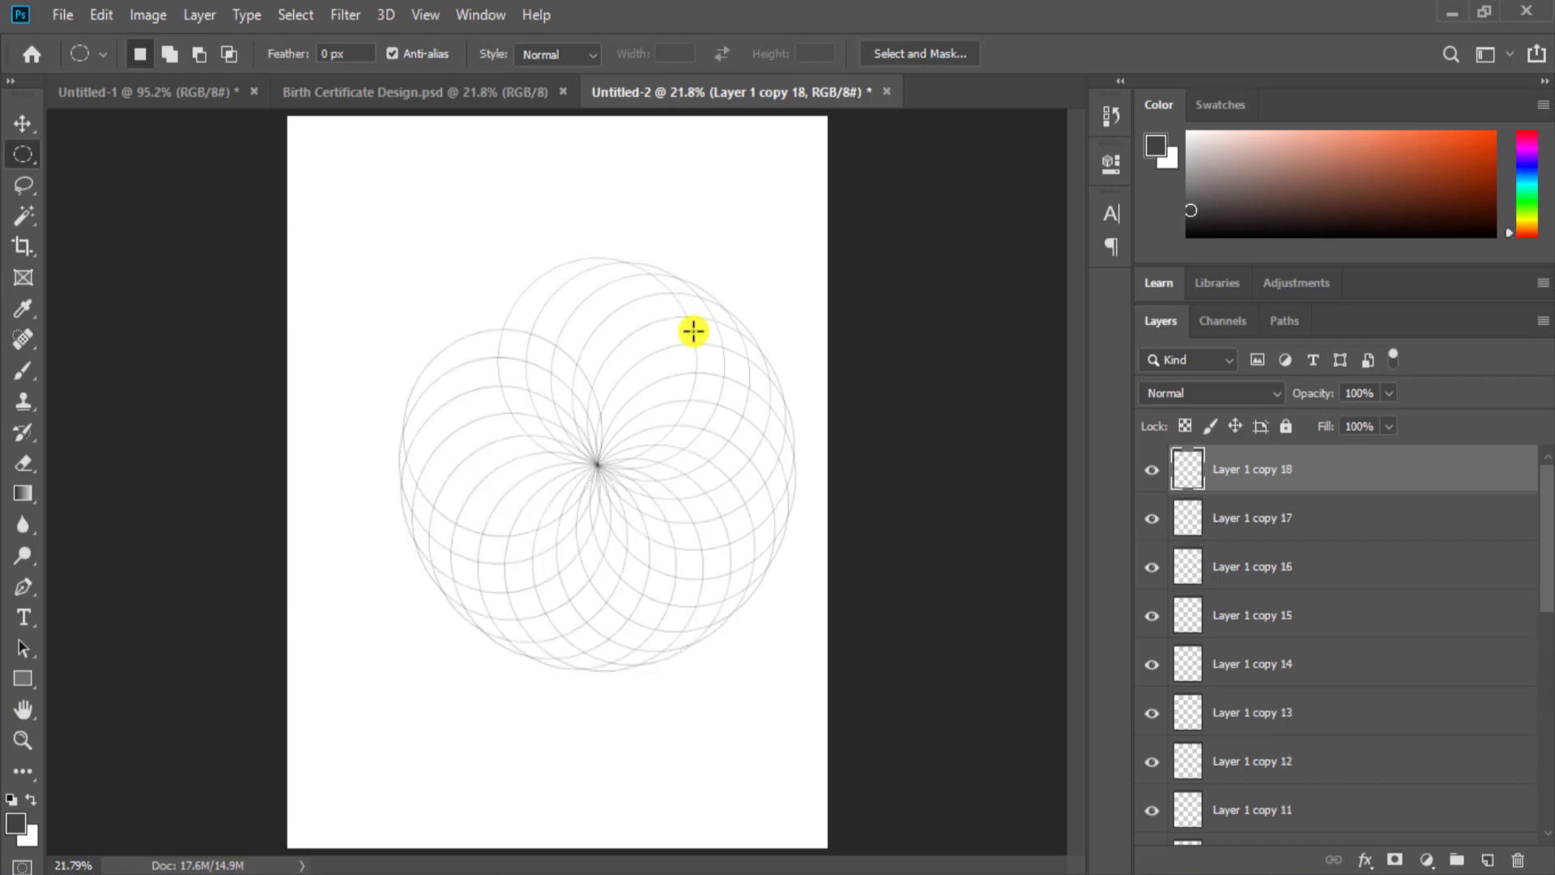
key("ctrl+alt+shift+t")
key("ctrl+alt+shift+t")
key("ctrl+alt+shift+t")
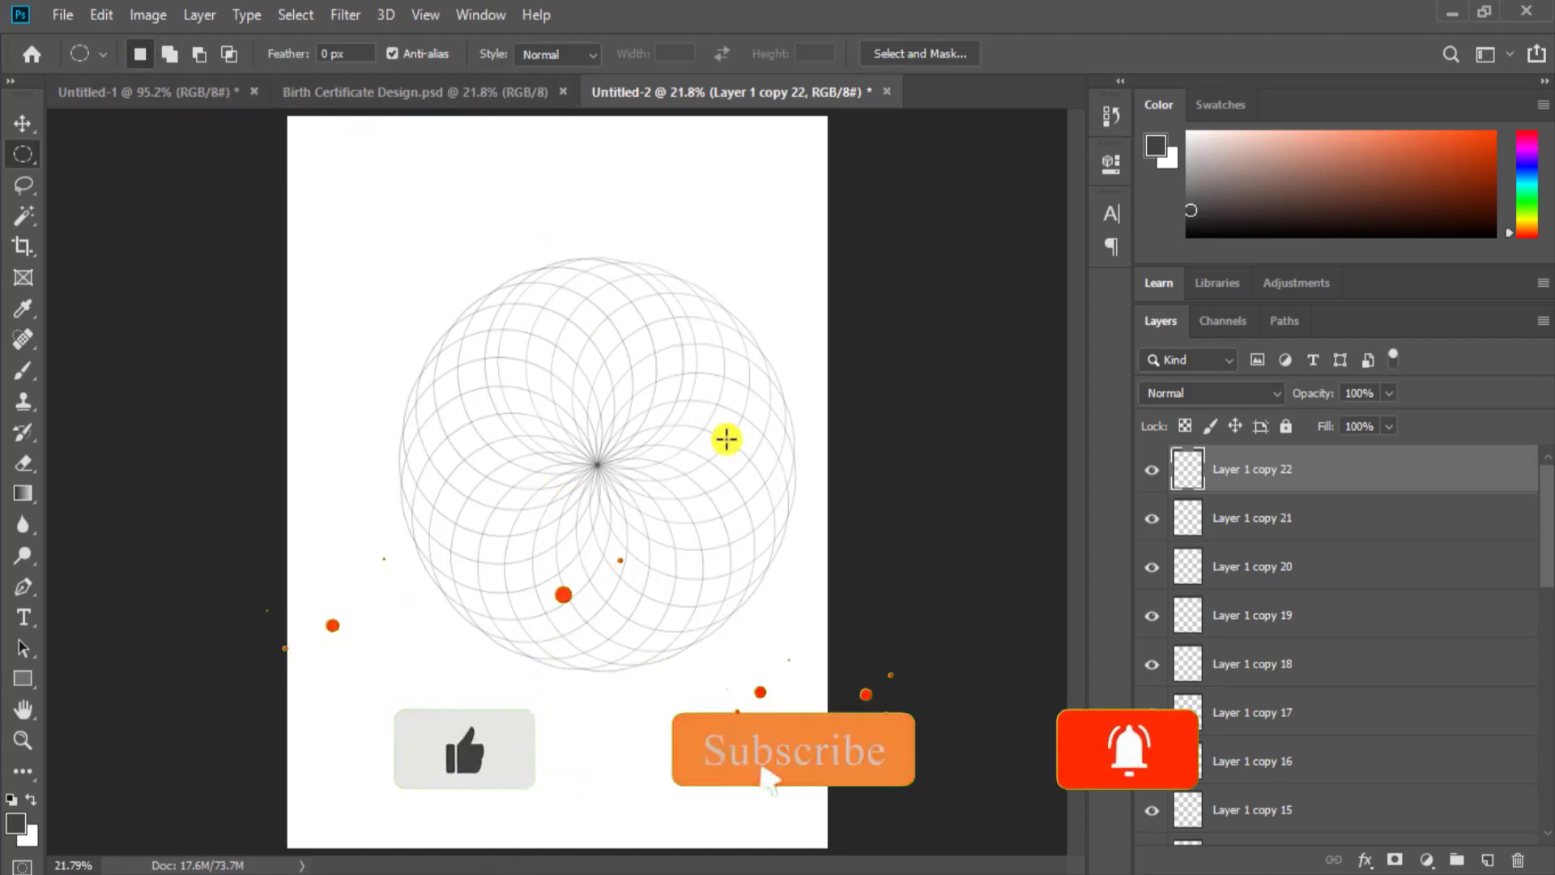
key("ctrl+z")
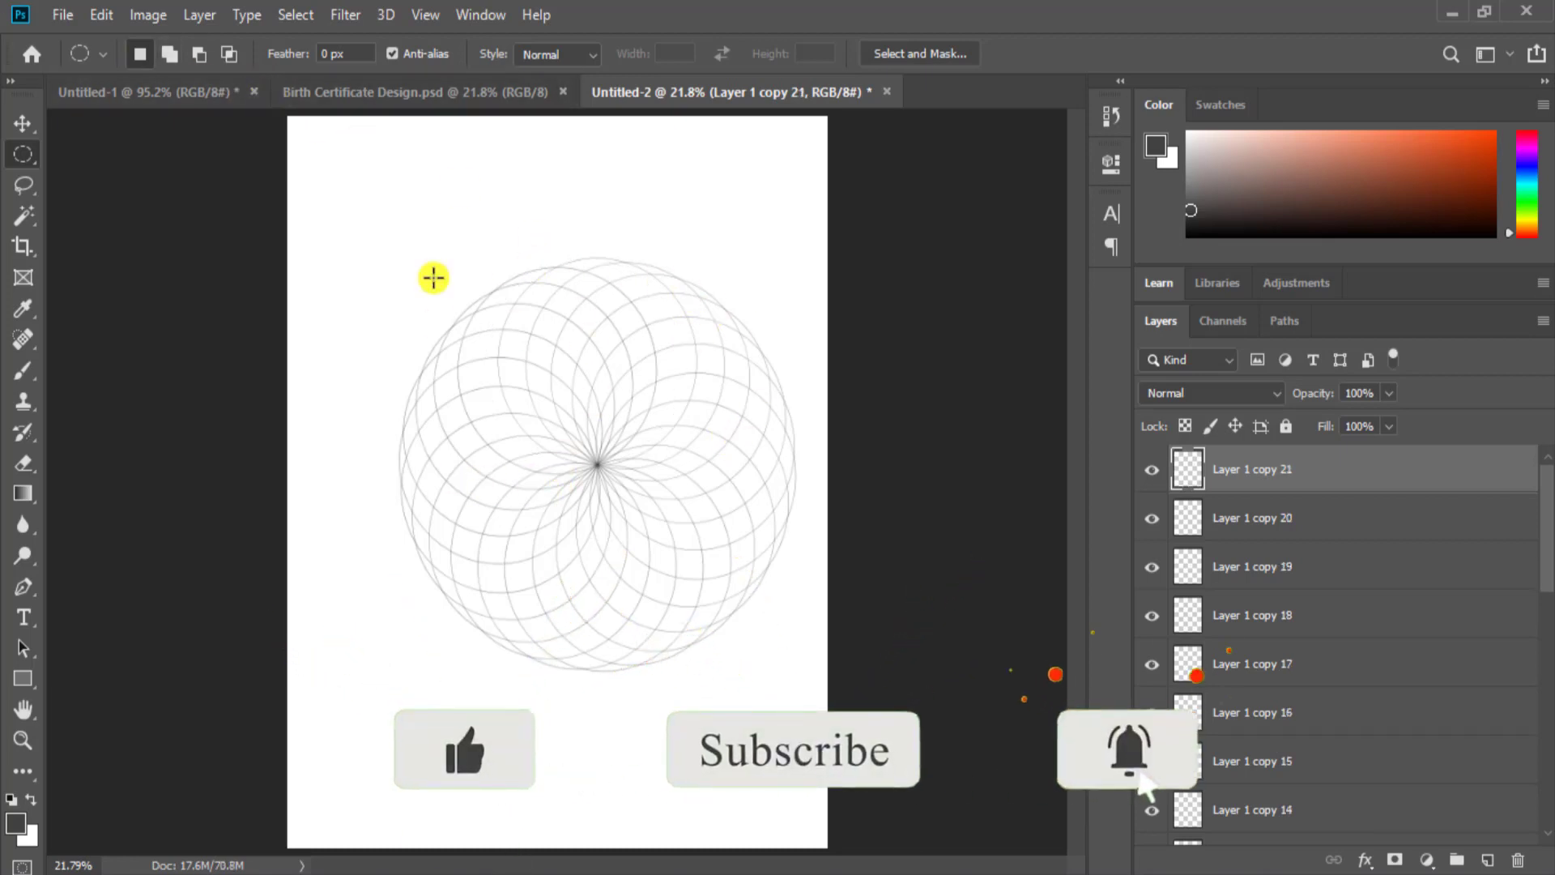
left_click(183, 104)
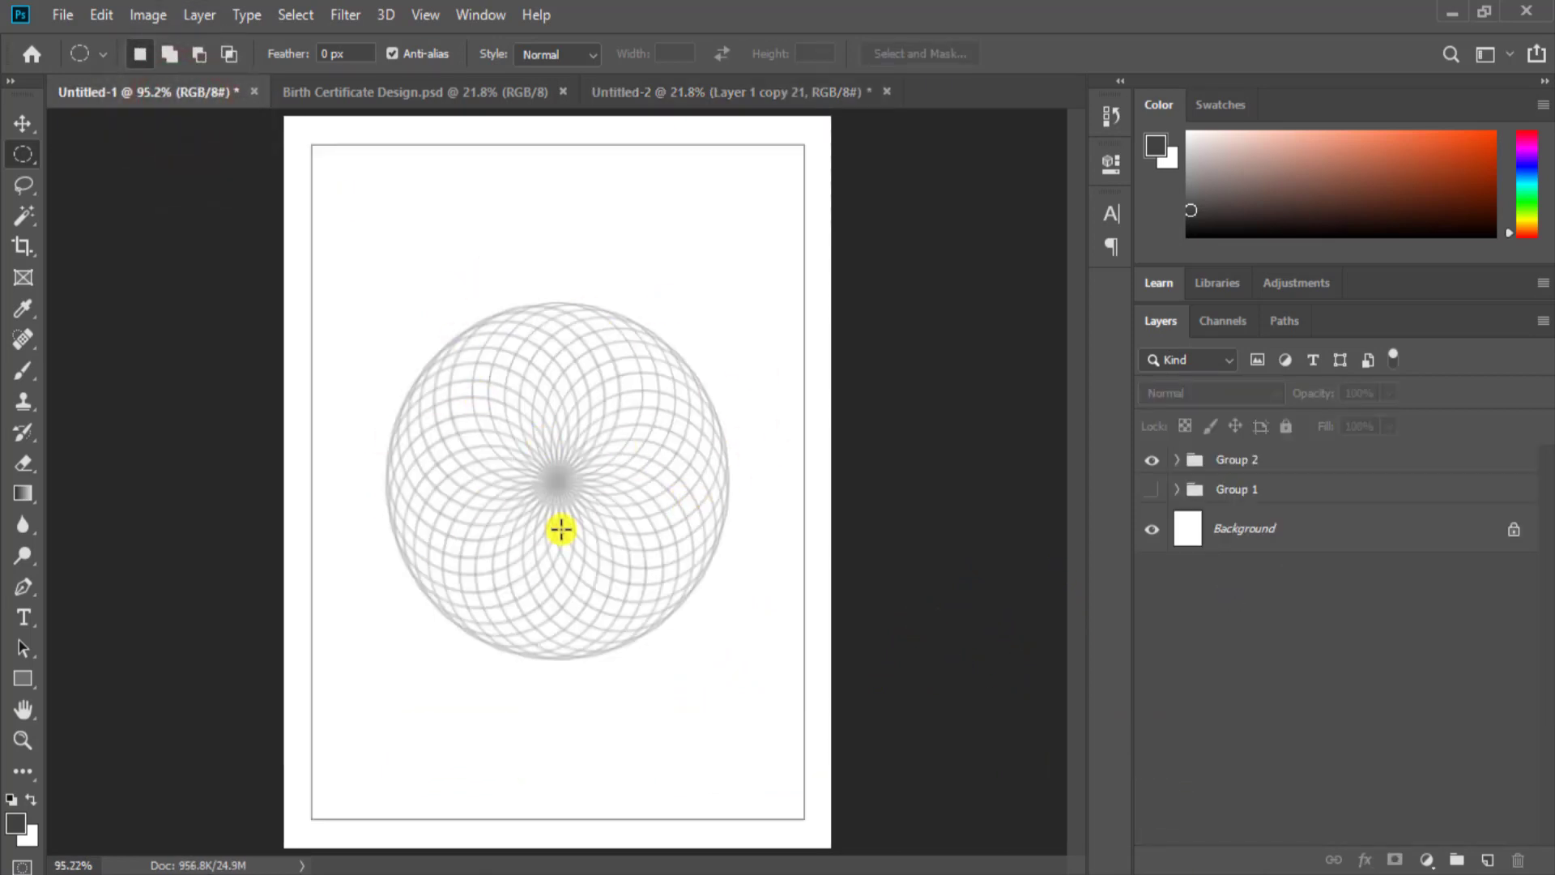
left_click(698, 96)
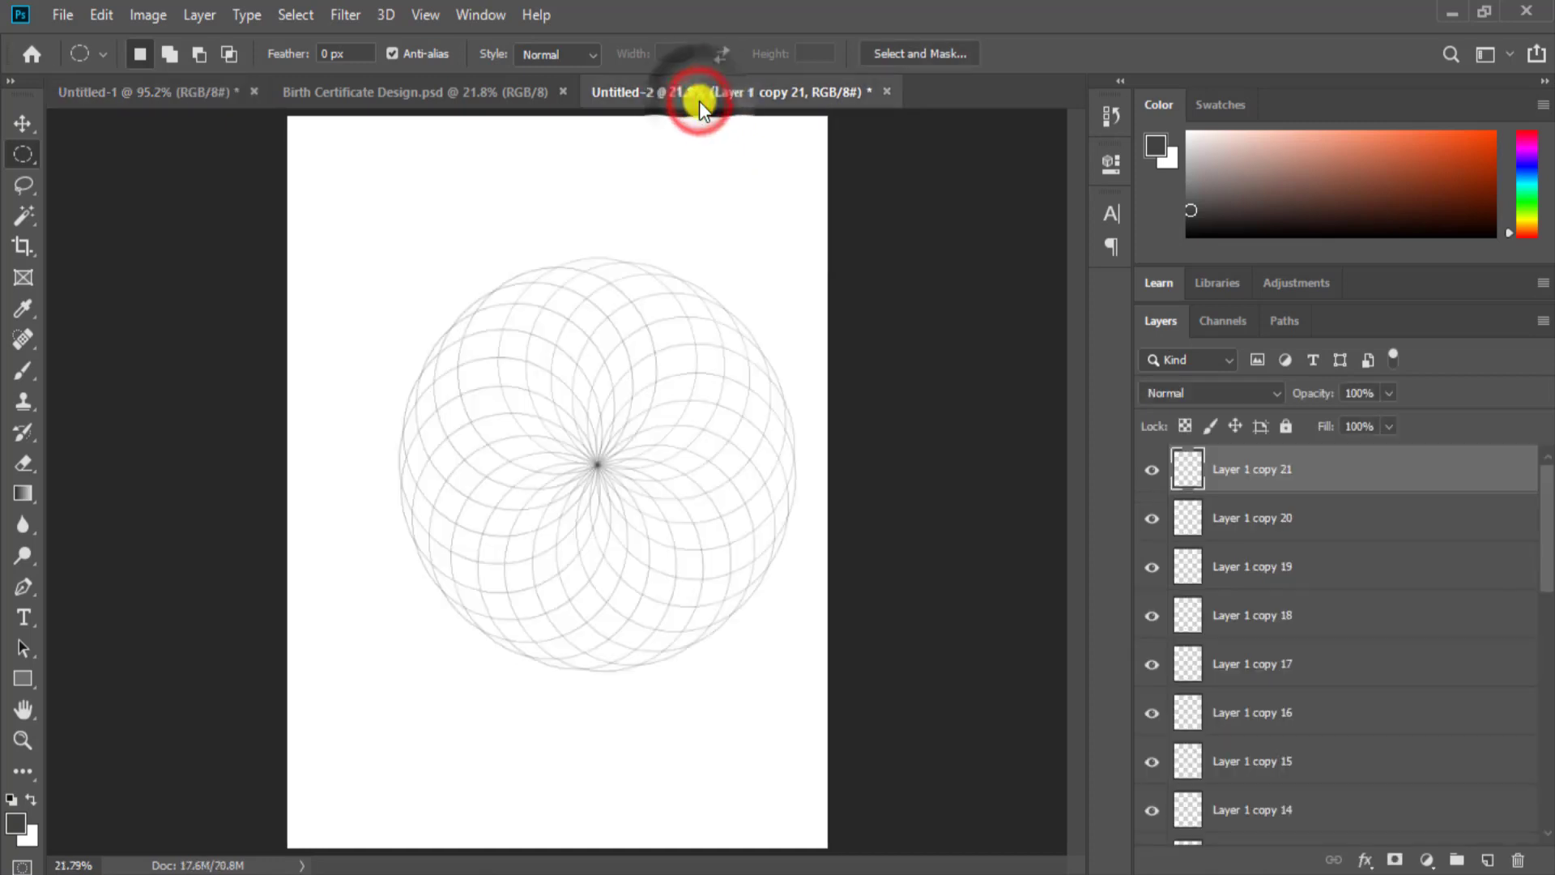
- Group all the circle layers from Layer 1 copy 21 down to Layer 1
left_click(1245, 468)
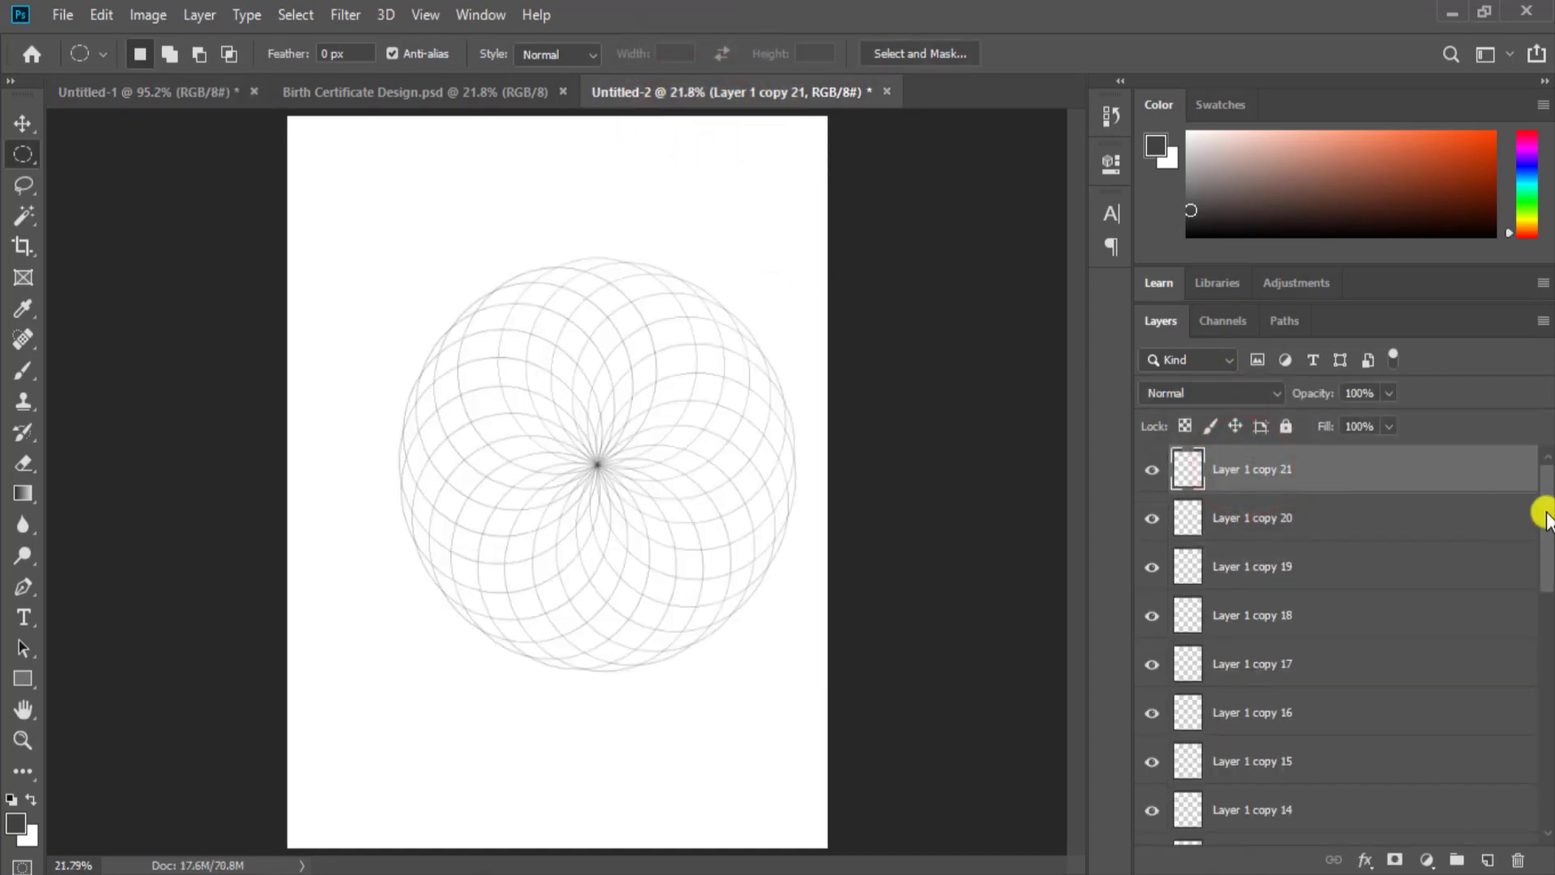
left_click(1278, 463)
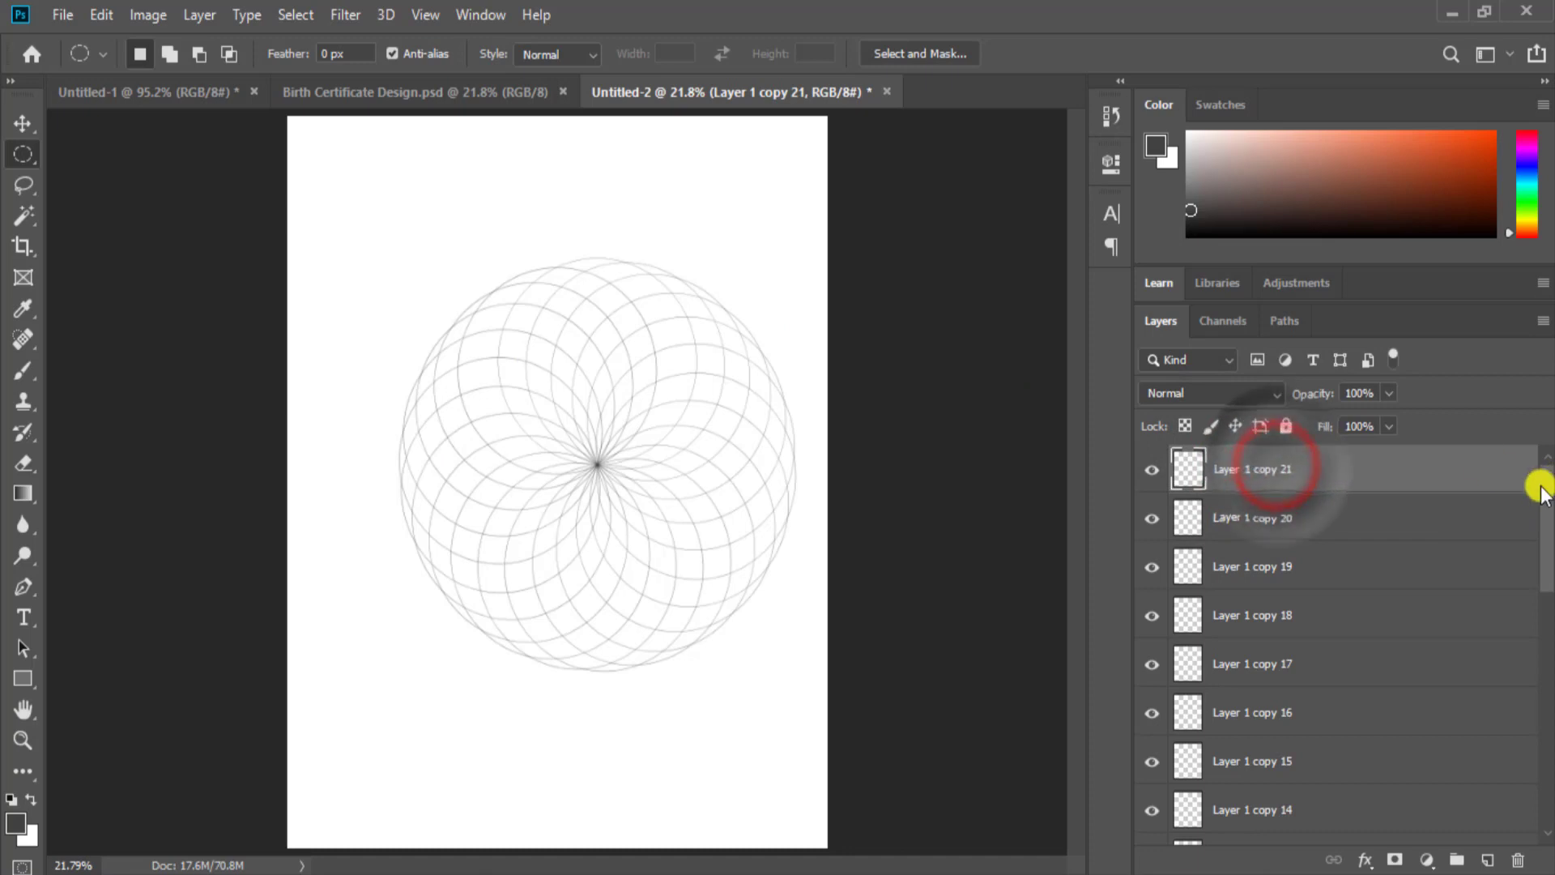
left_click_drag(1547, 490, 1548, 722)
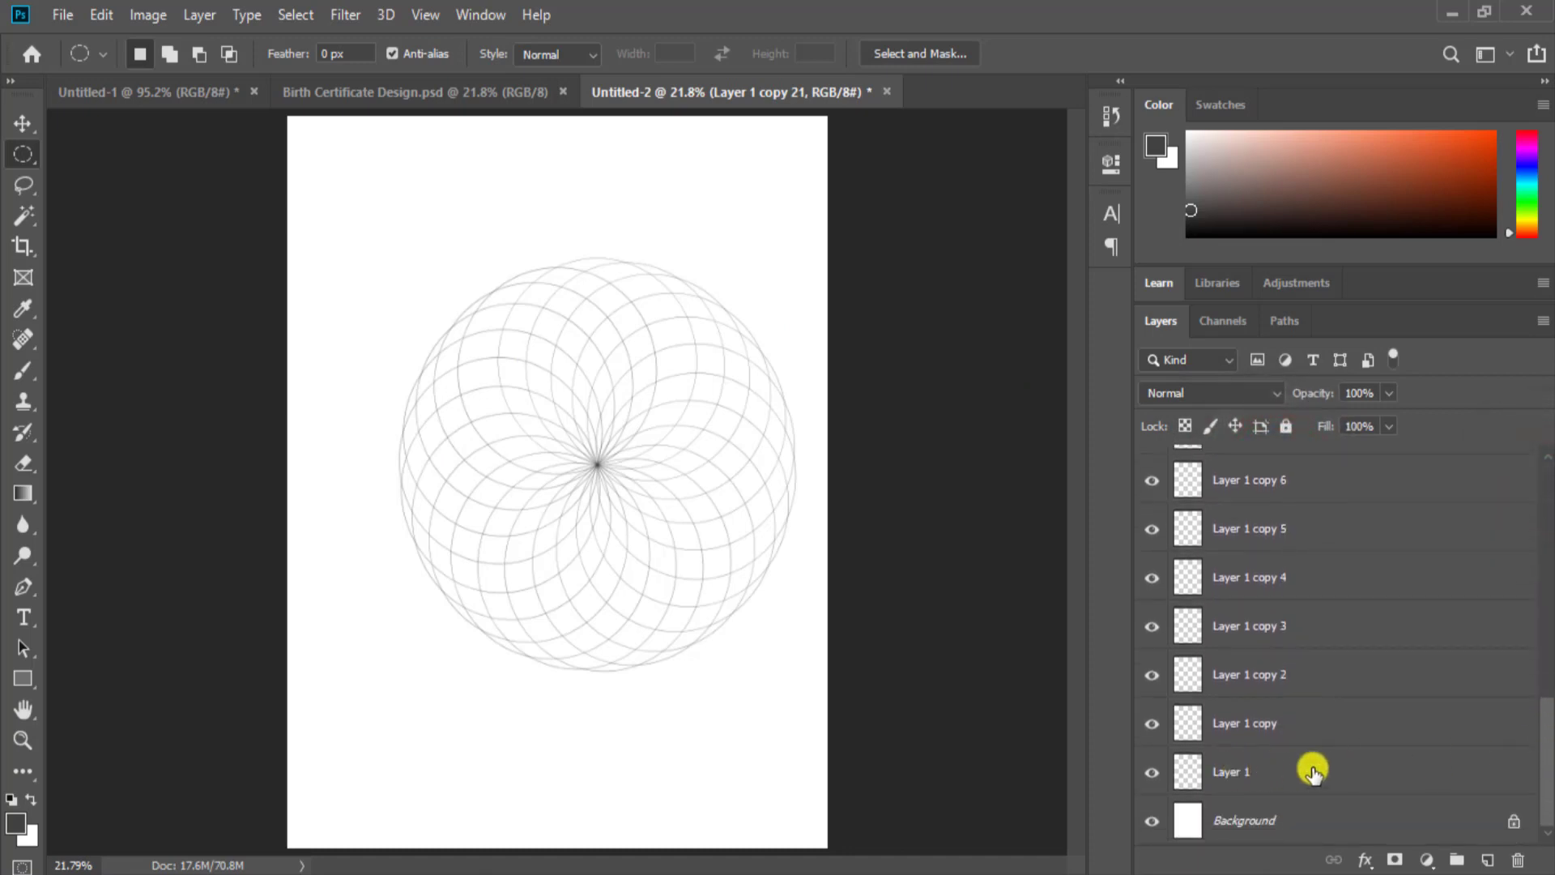
left_click(1252, 773, "shift")
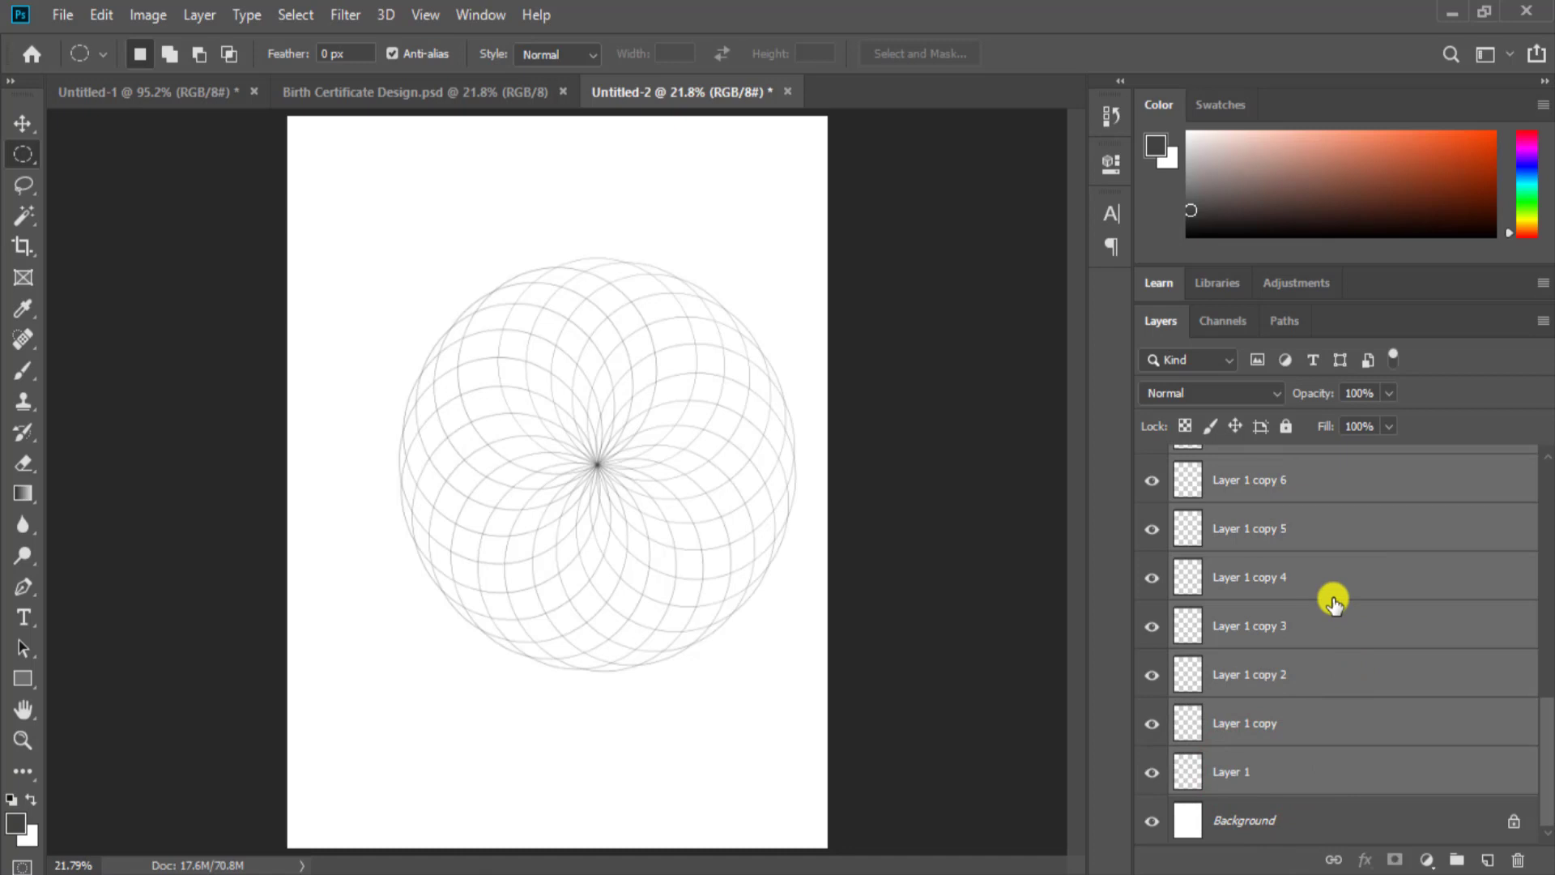
key("ctrl+g")
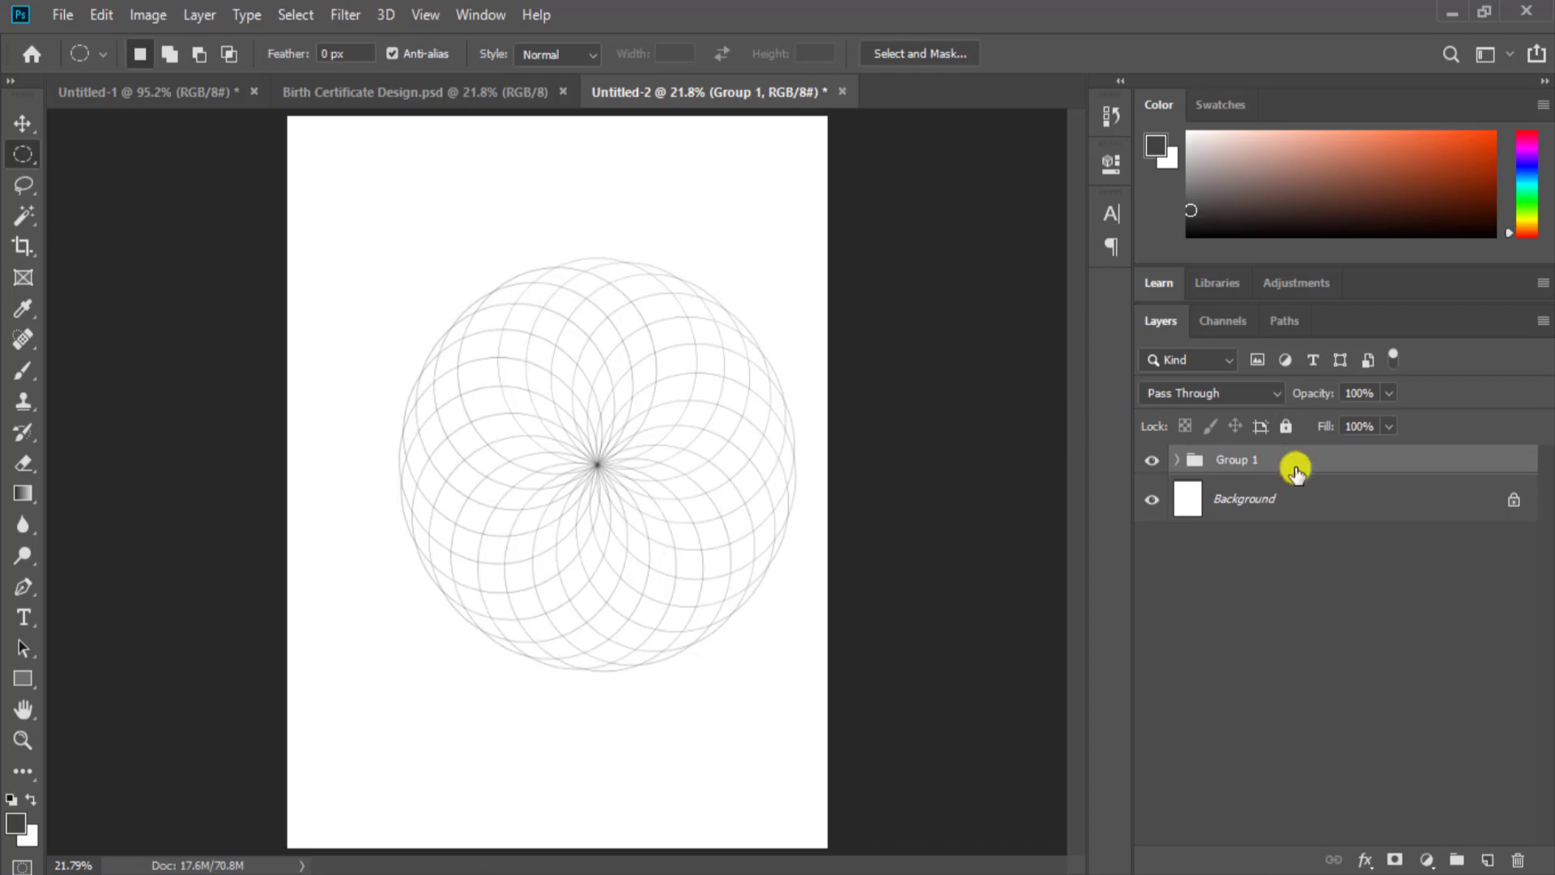
- Duplicate Group 1, then duplicate both groups together to darken the lines with four stacked groups
left_click_drag(1371, 464, 1488, 859)
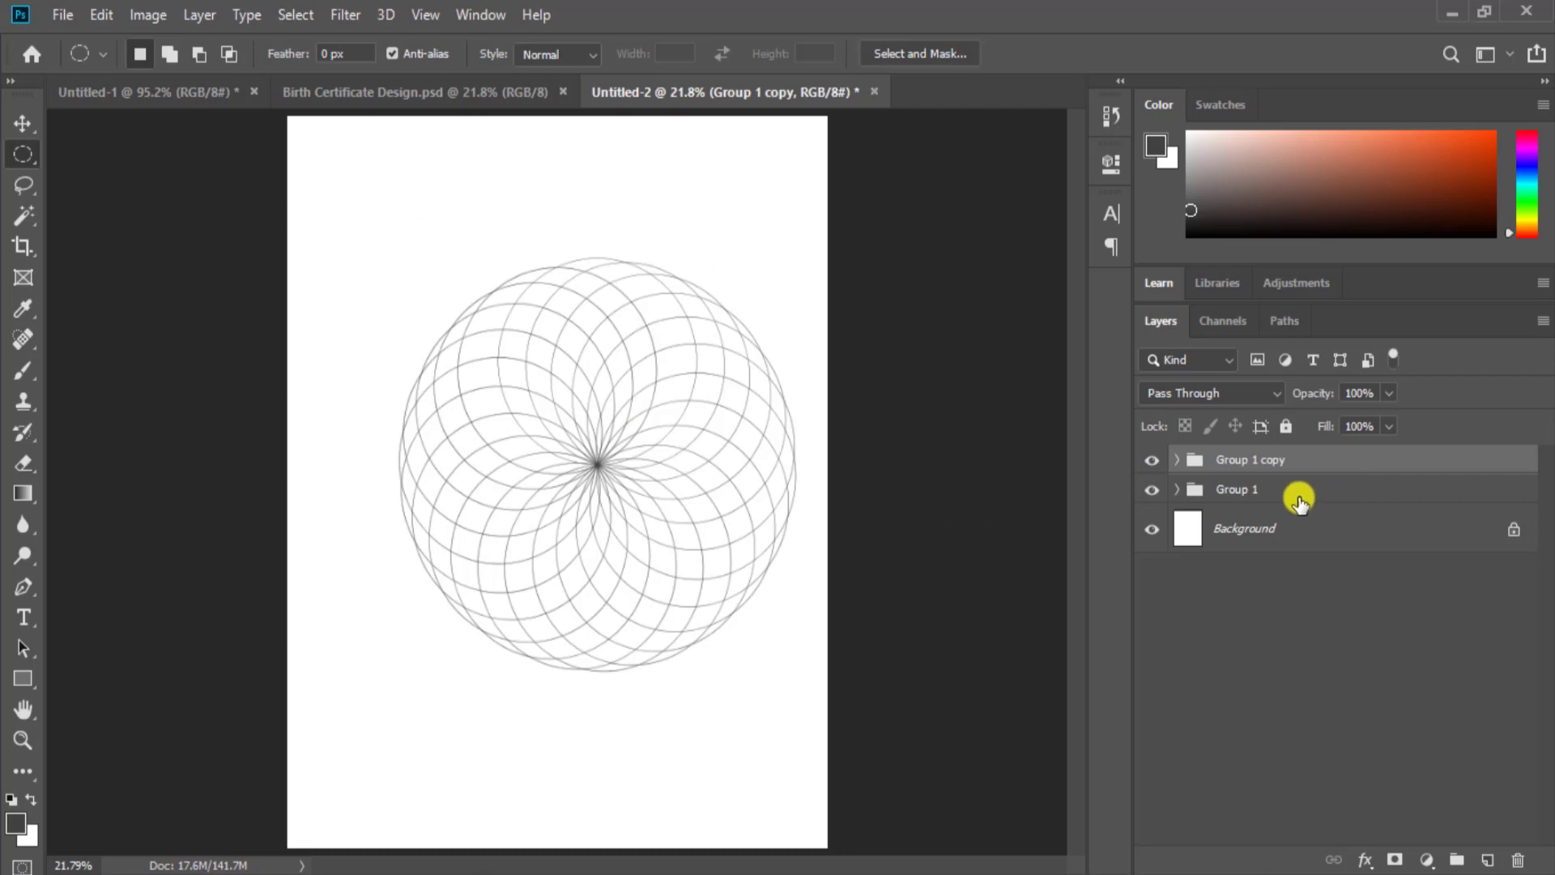
left_click(1328, 488)
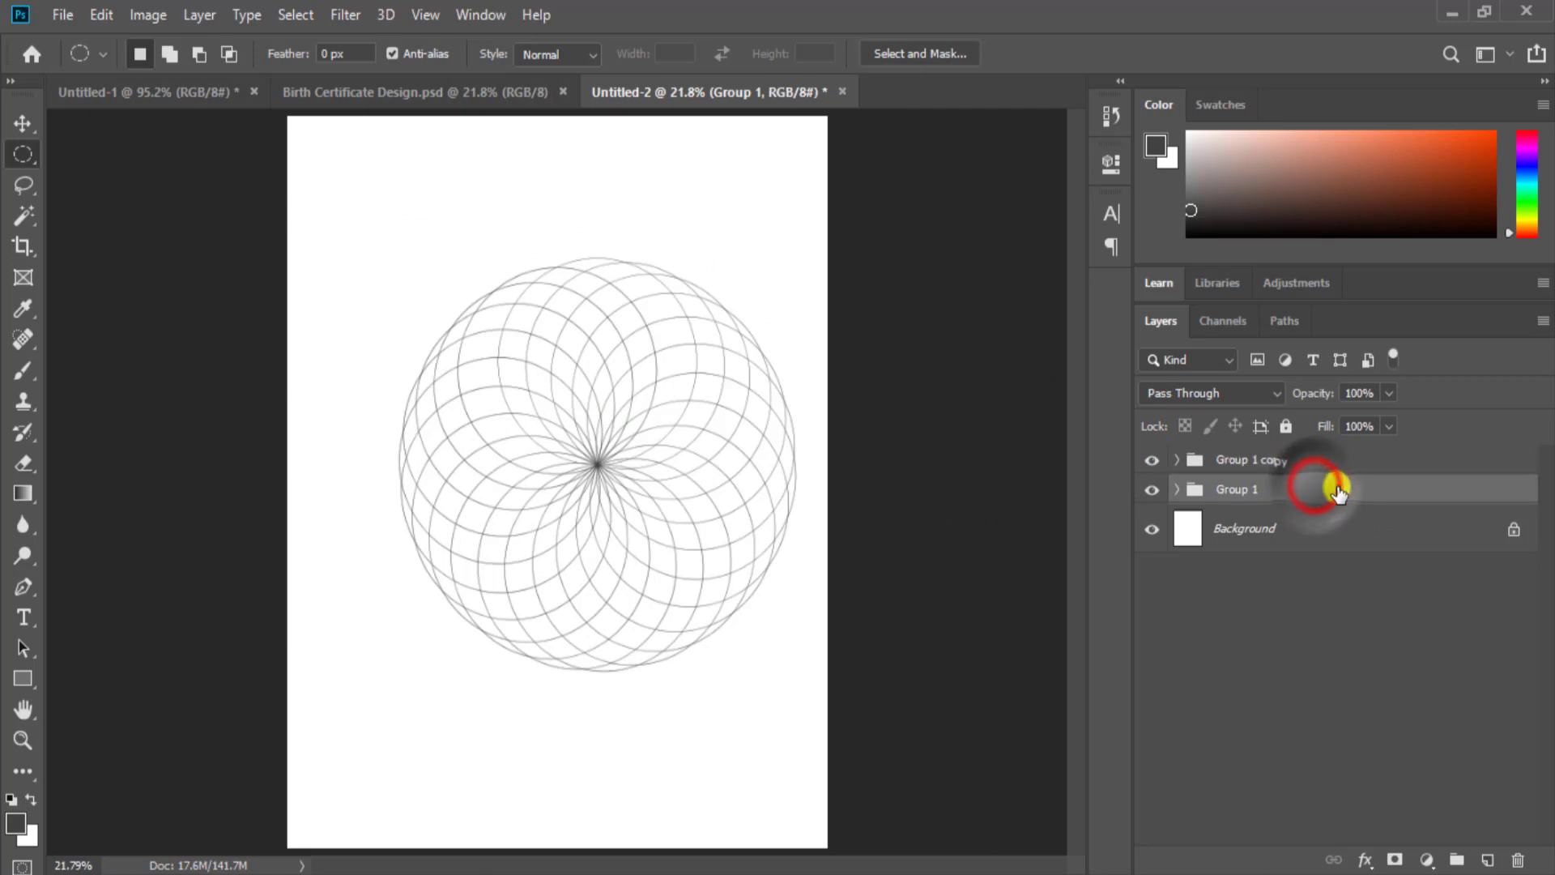
left_click(1286, 459, "shift")
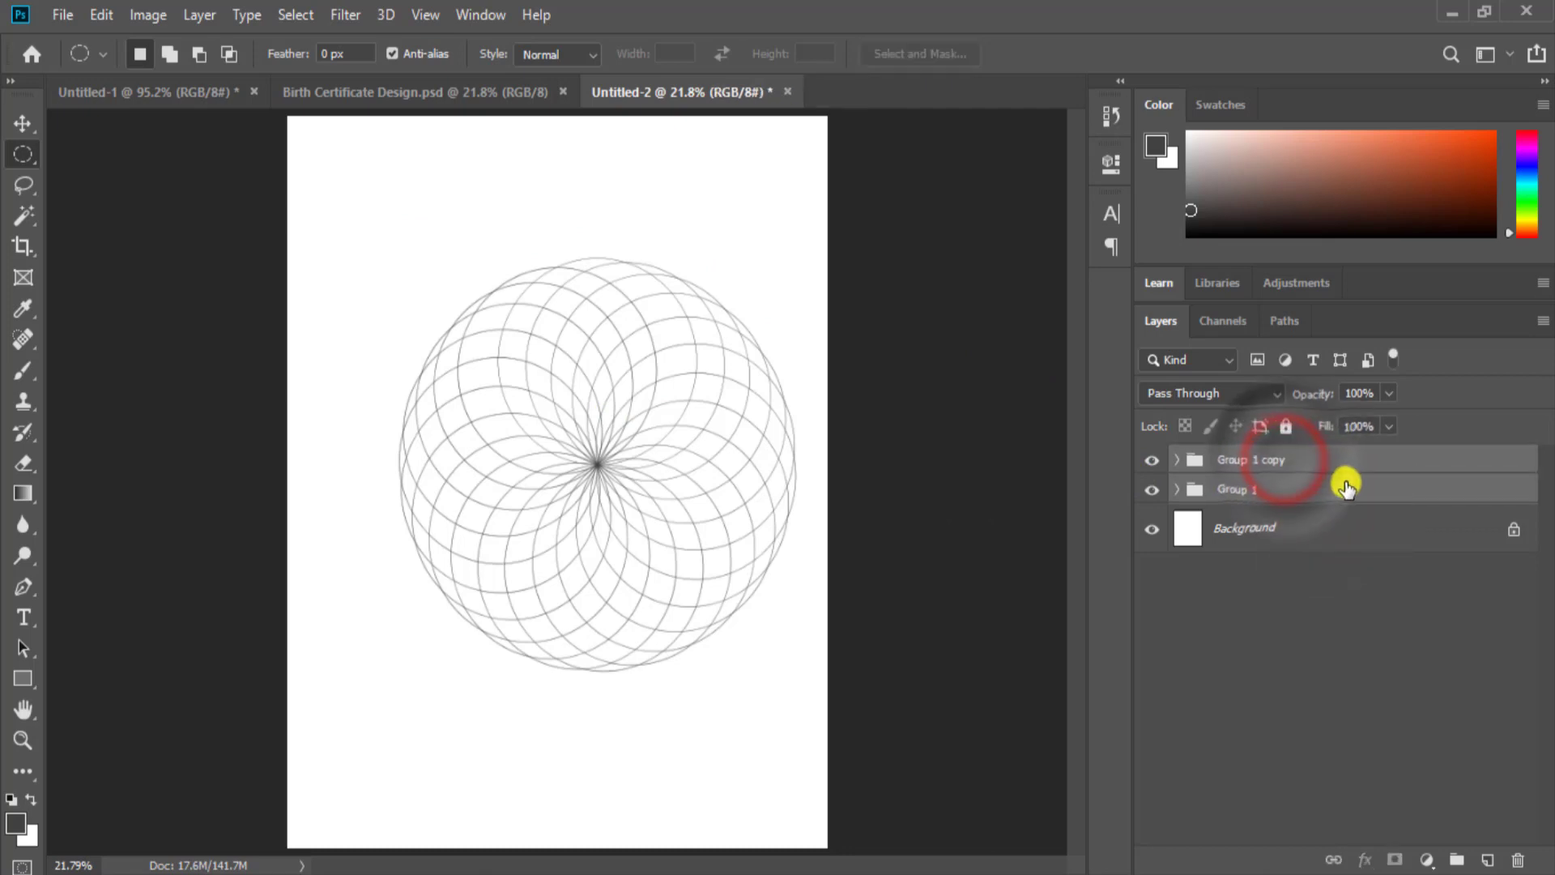
left_click_drag(1346, 487, 1491, 859)
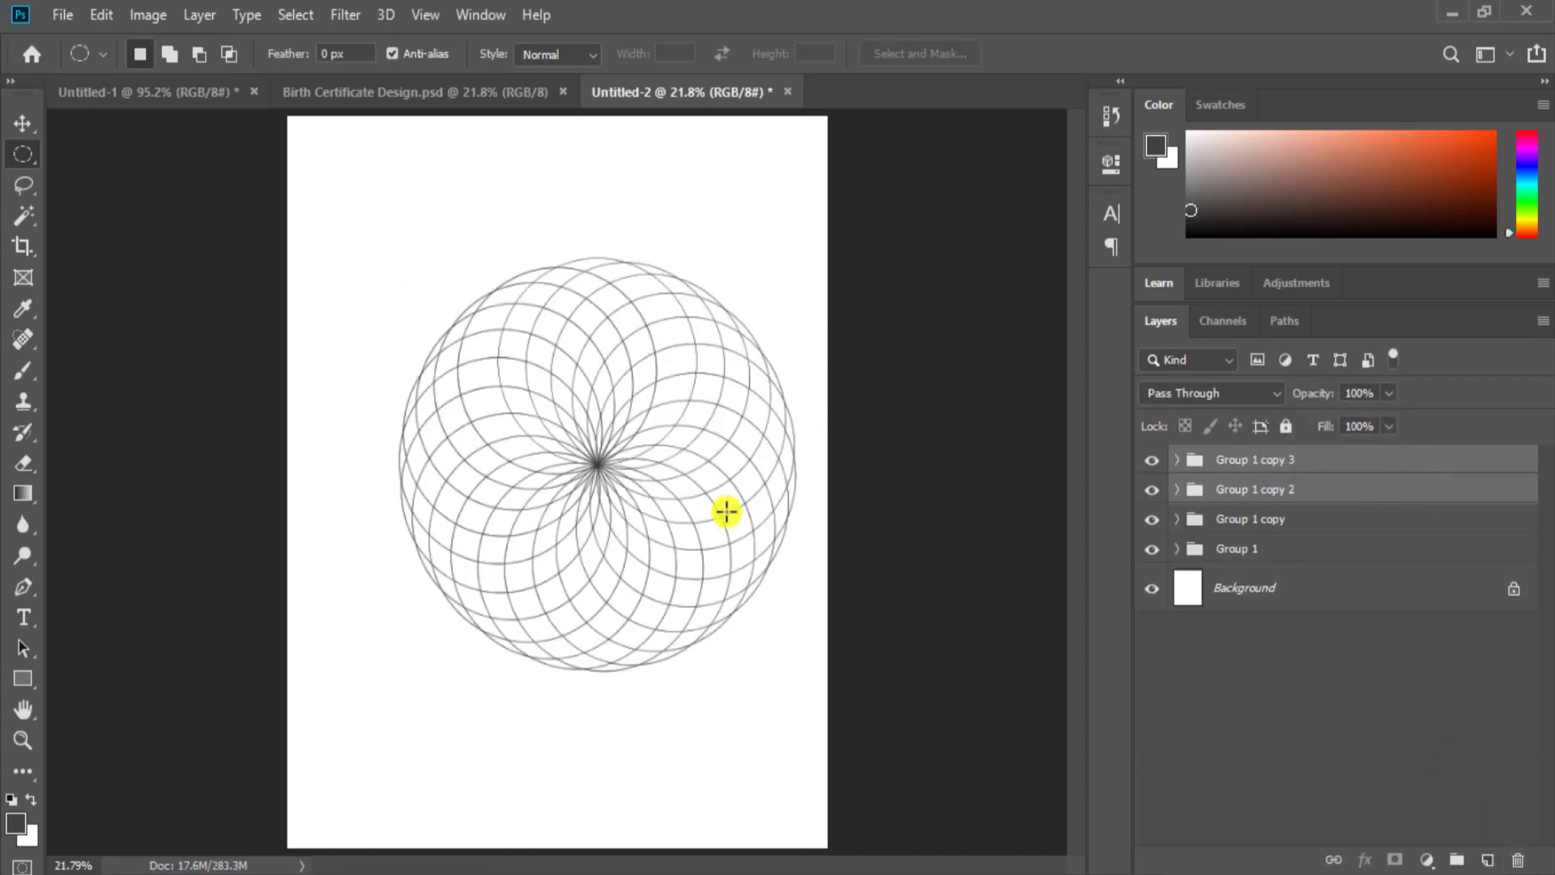
- Hide the two lower groups, Group 1 and Group 1 copy
left_click(1290, 525)
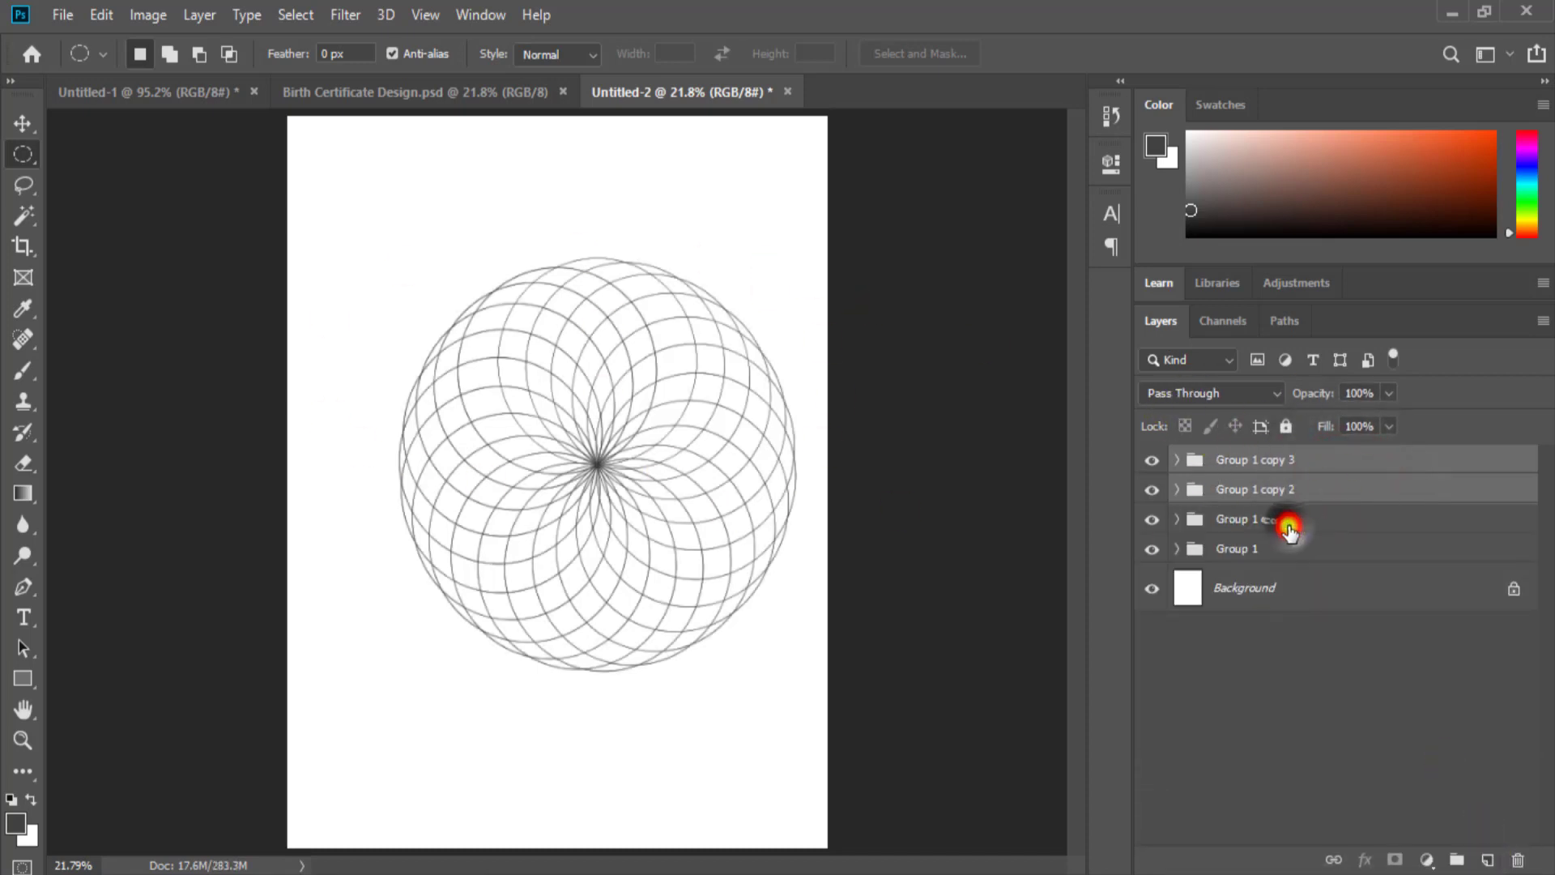
left_click(1235, 548, "shift")
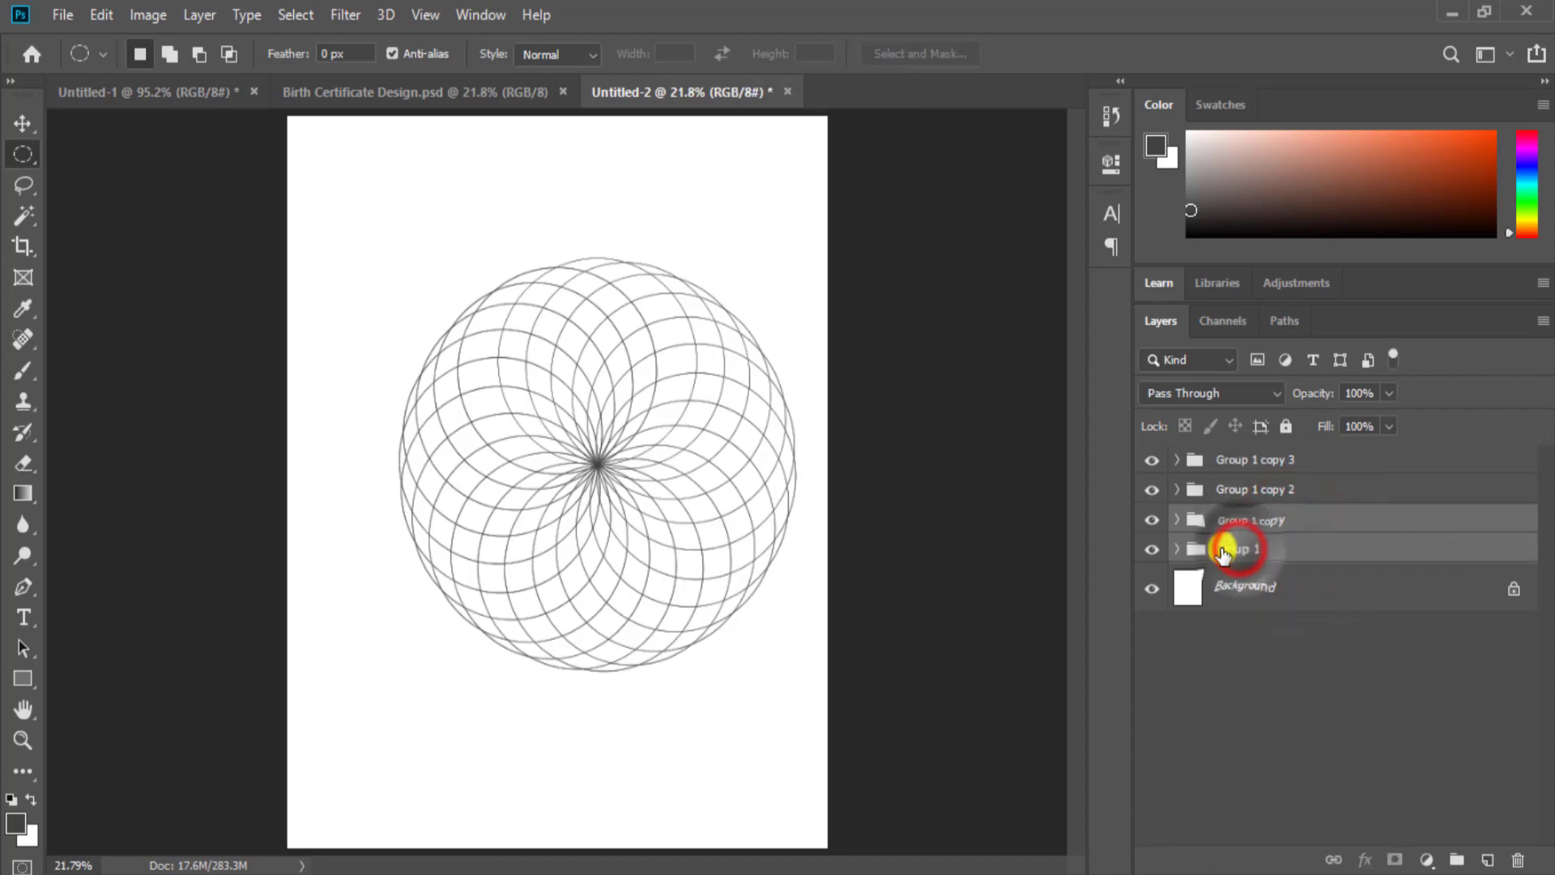
left_click(1152, 550)
left_click(1151, 520)
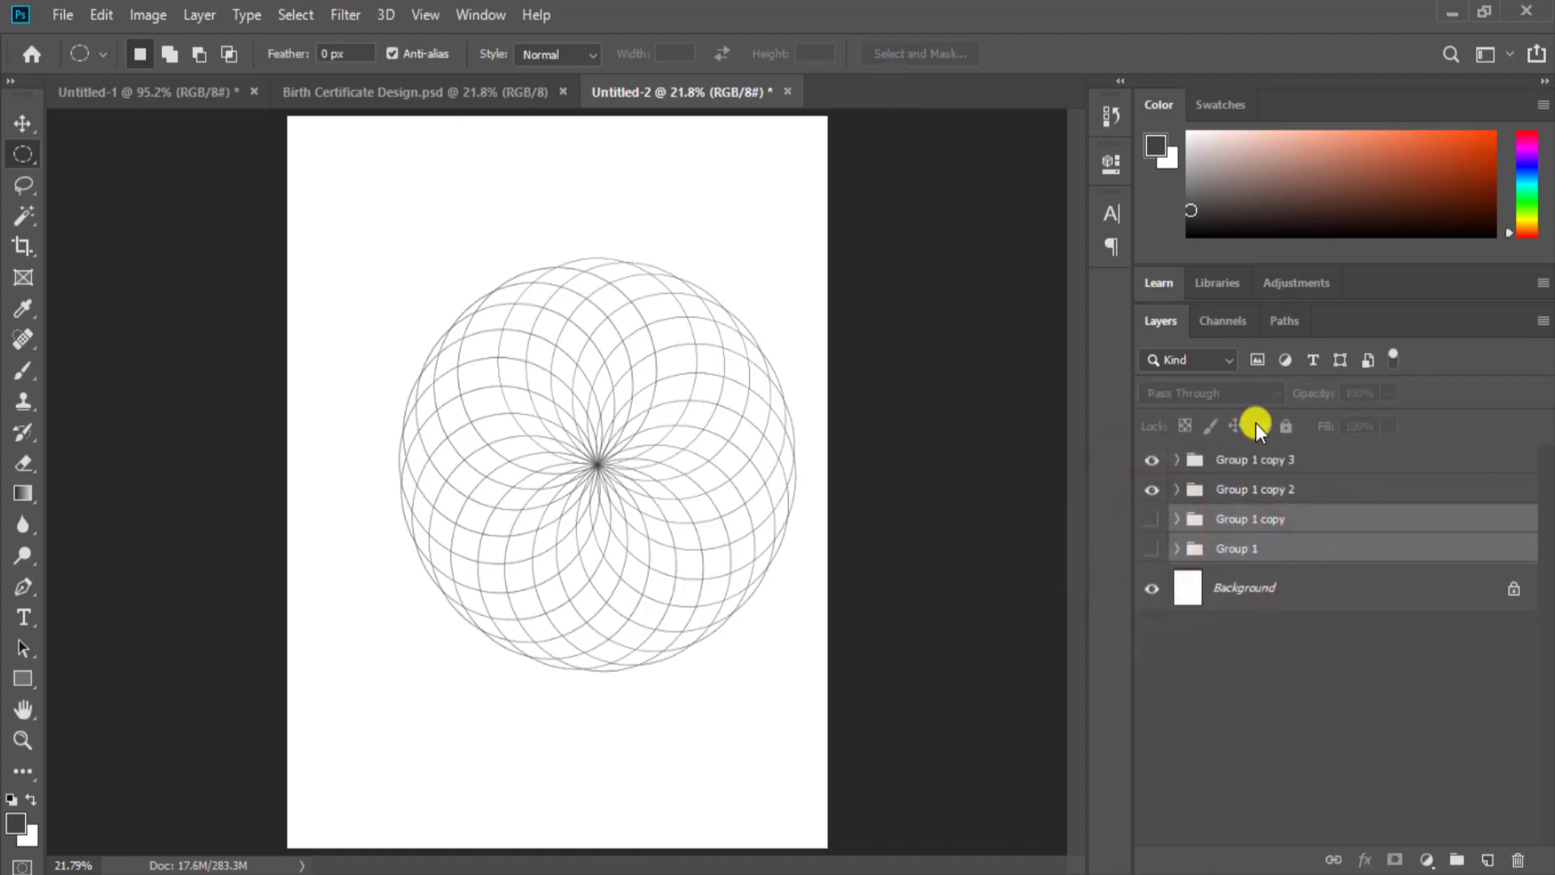
- Merge Group 1 copy 3 and Group 1 copy 2 into a single layer
left_click(1215, 459)
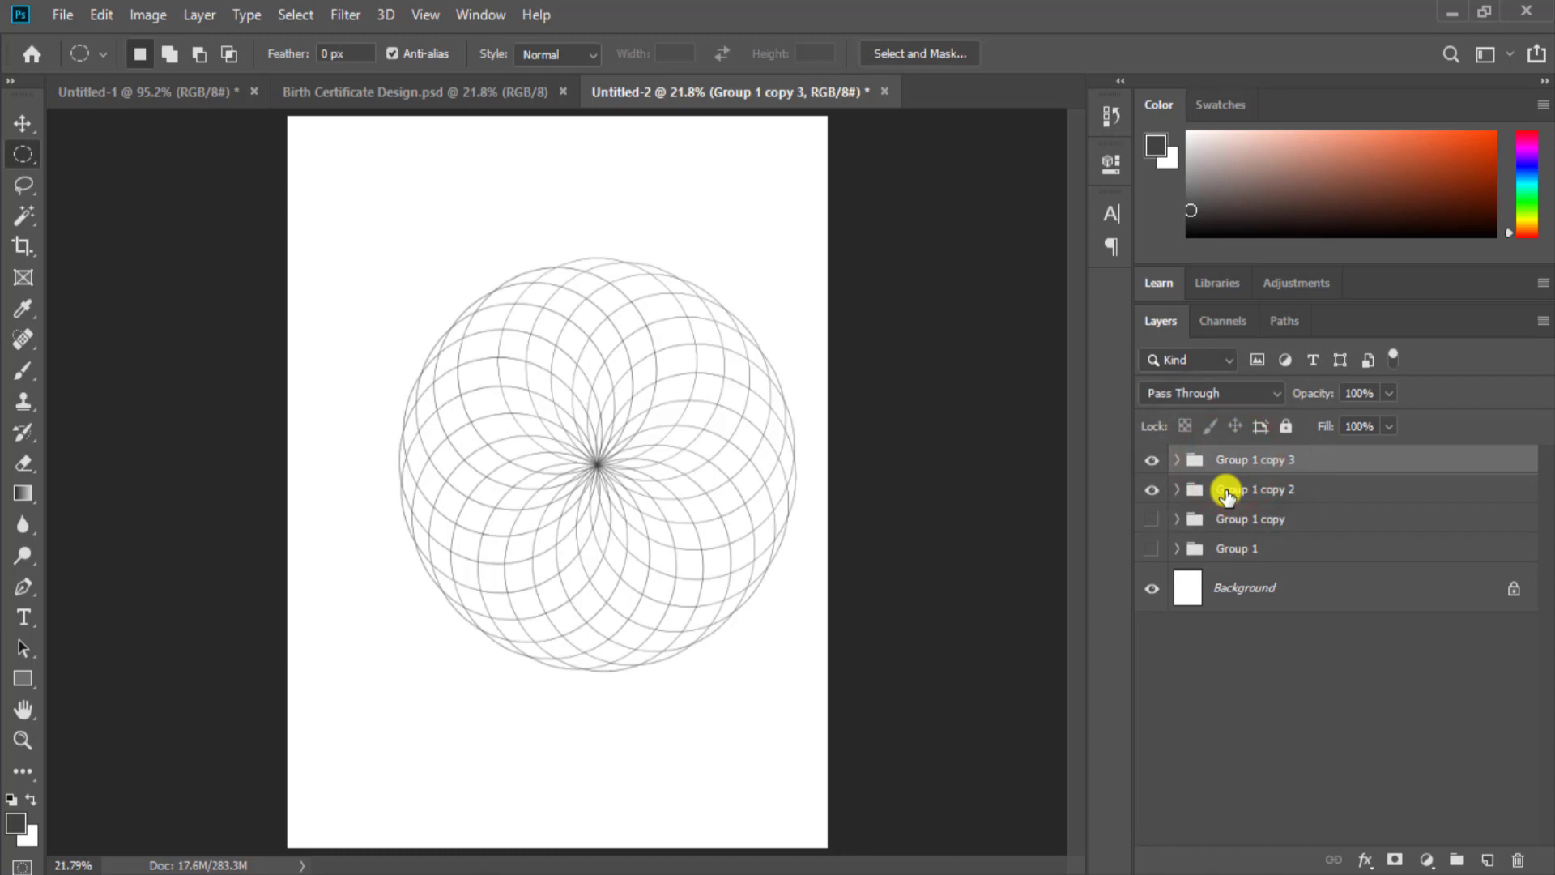
left_click(1227, 492, "shift")
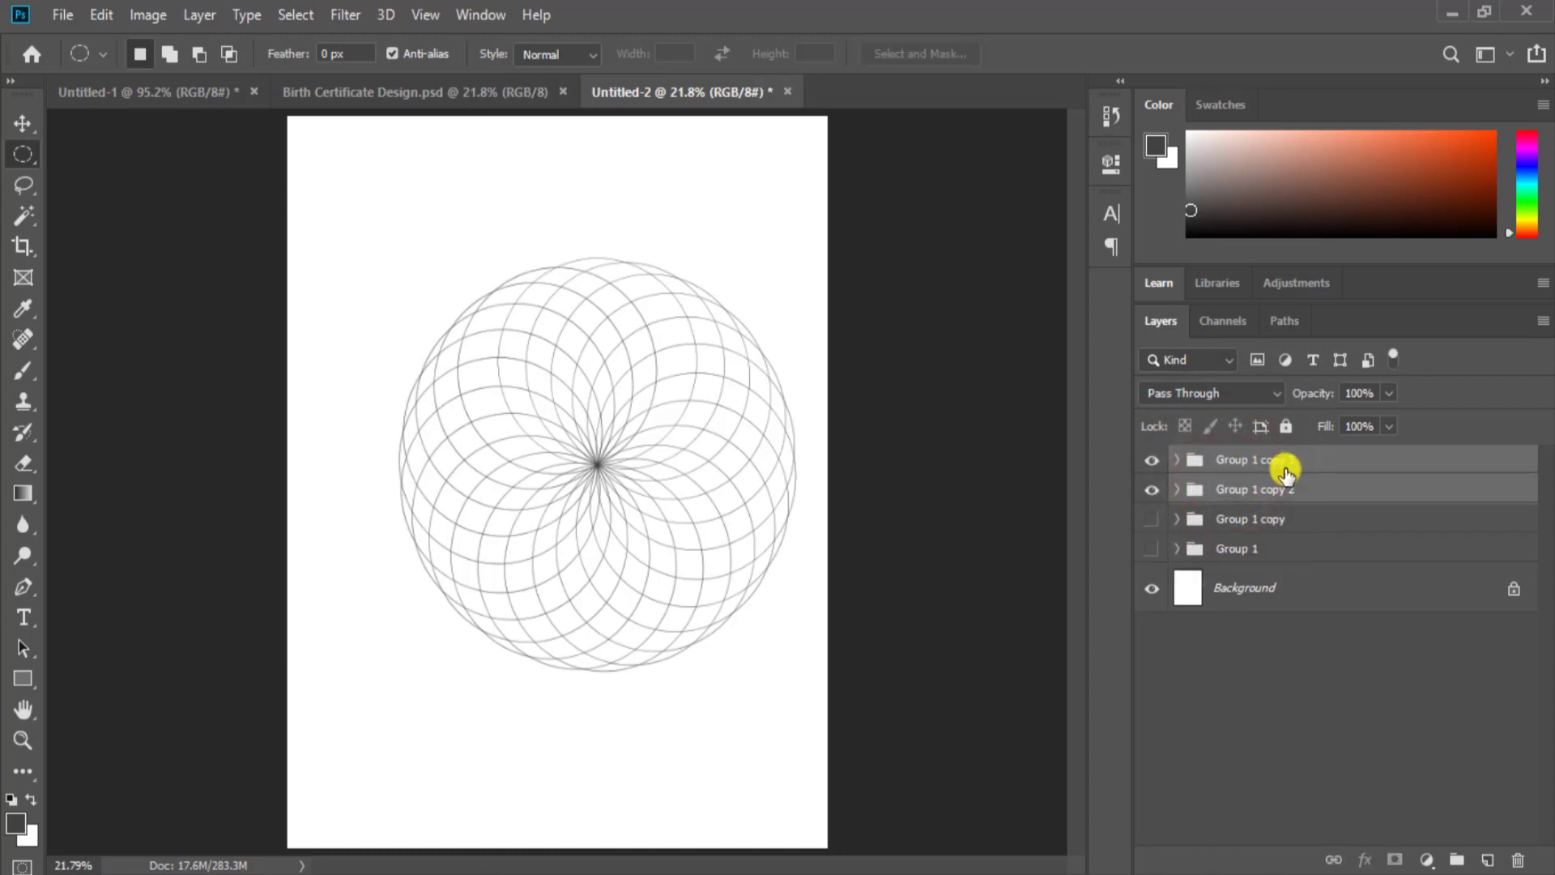
key("ctrl+e")
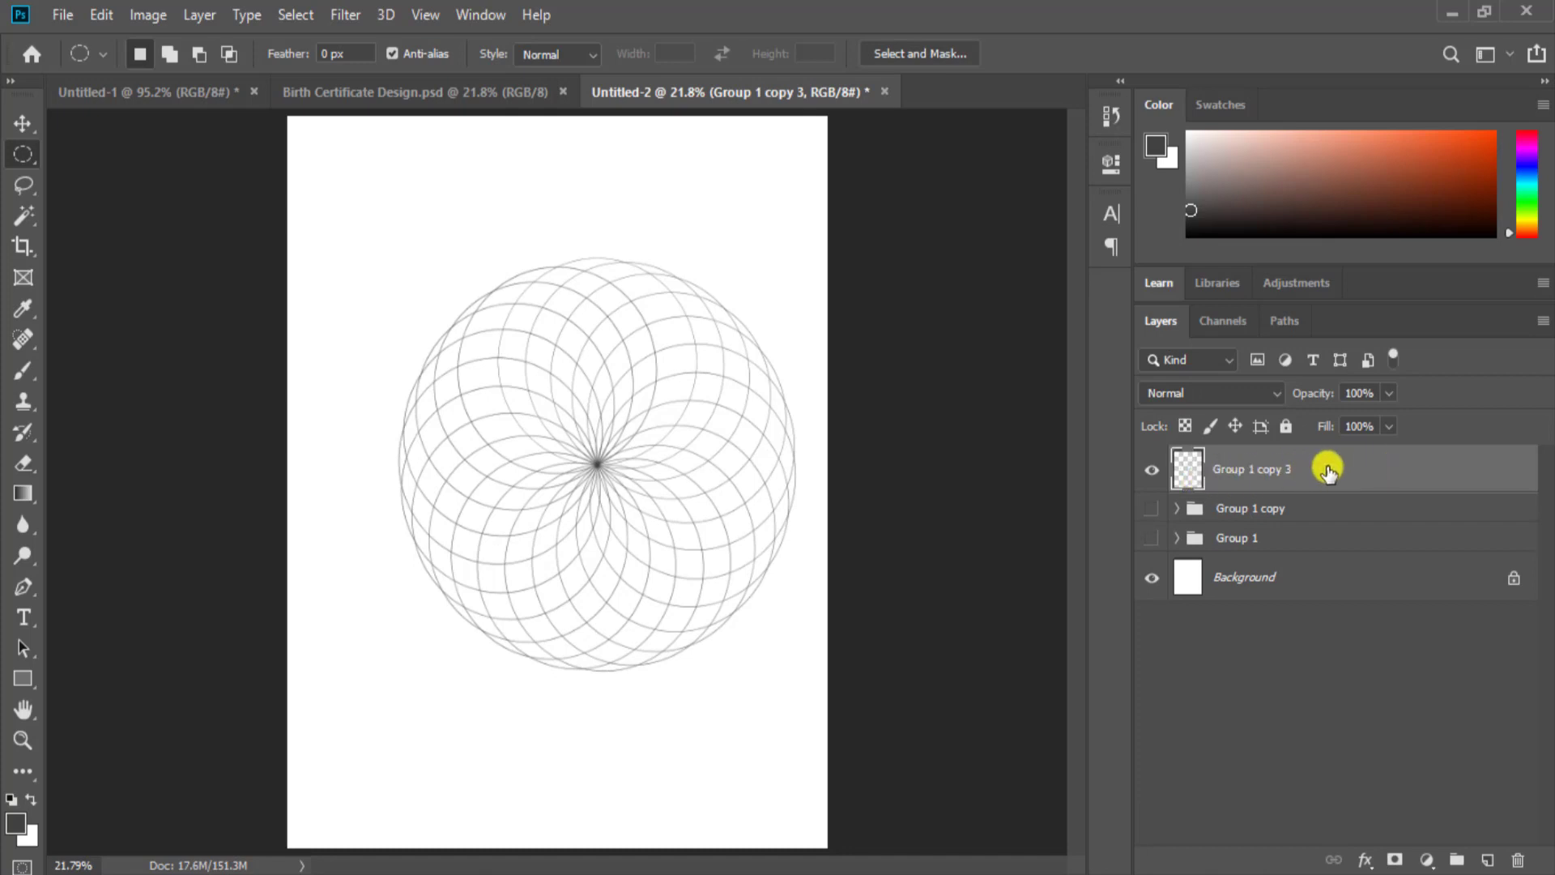
- Center the merged circular pattern horizontally and vertically on the whole page, and leave no layer selected
key("ctrl+a")
left_click(18, 123)
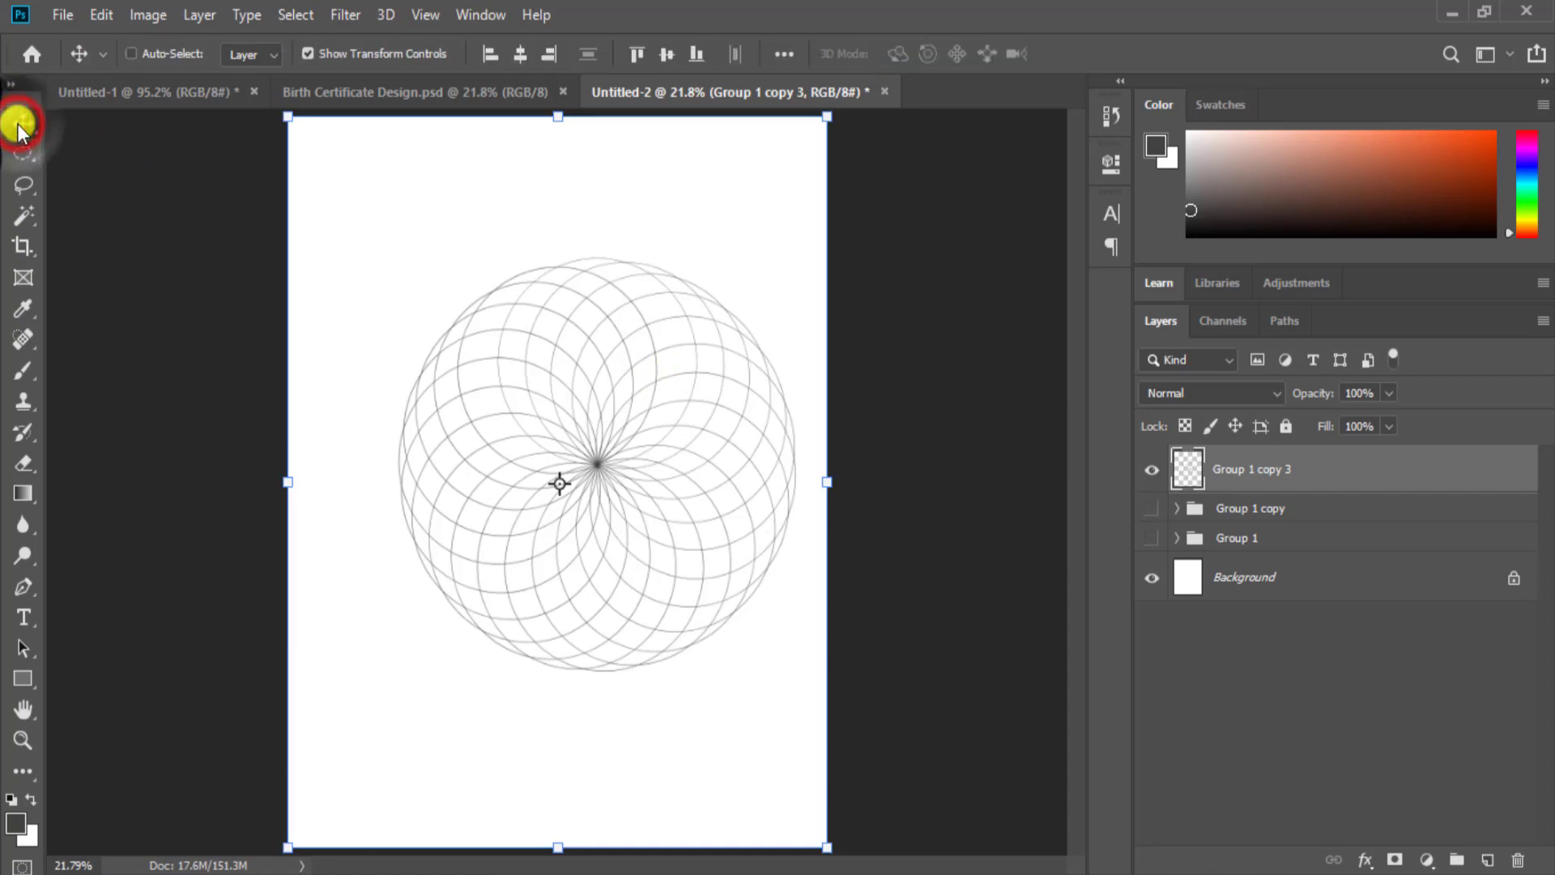
left_click(525, 54)
left_click(668, 50)
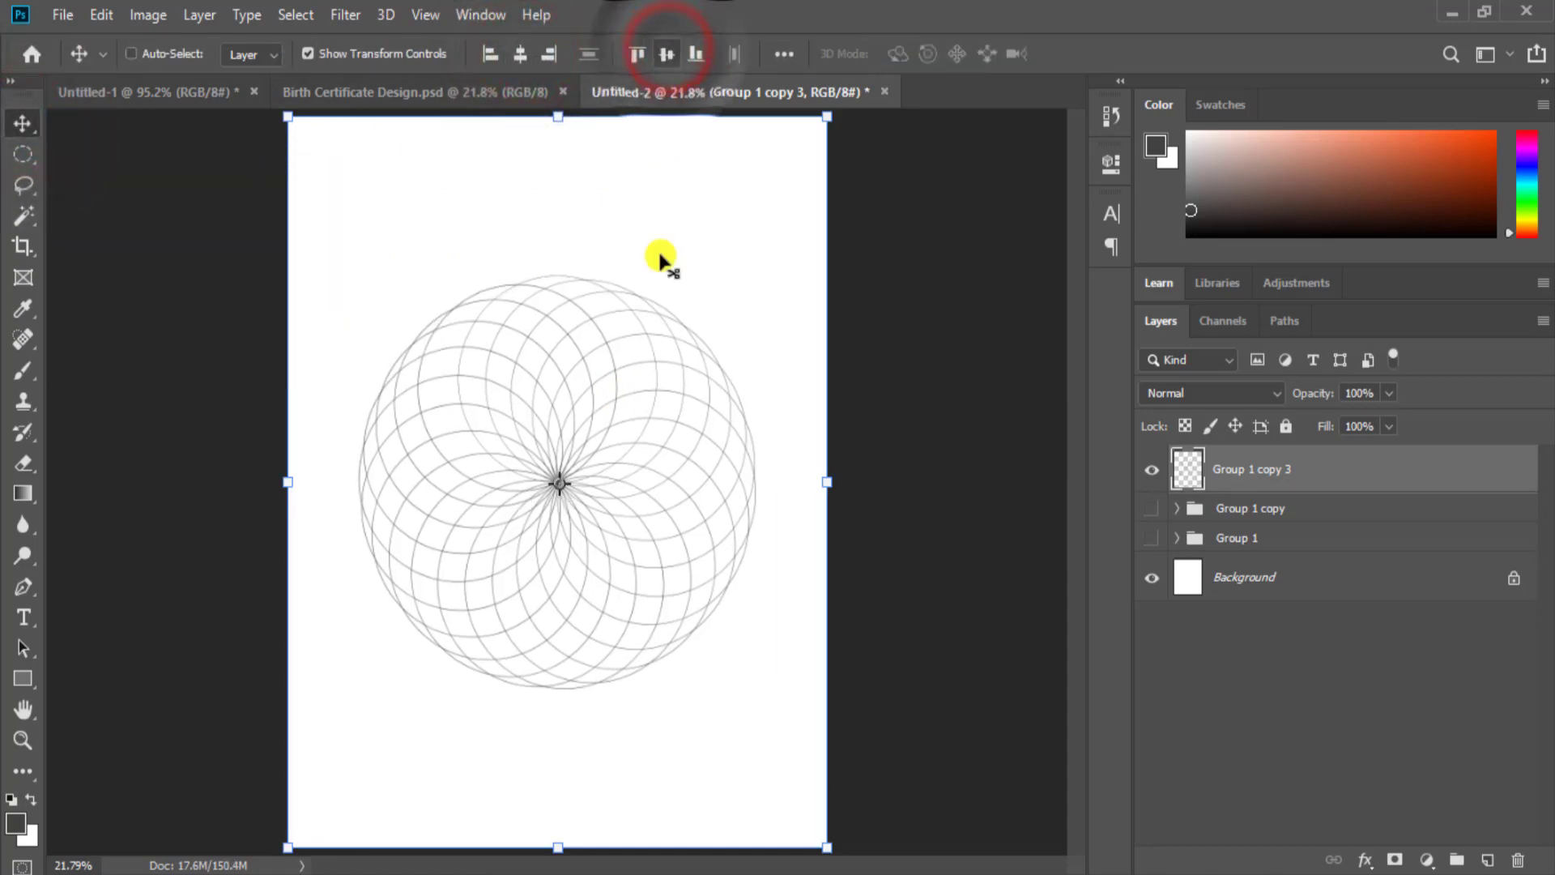
left_click(565, 445)
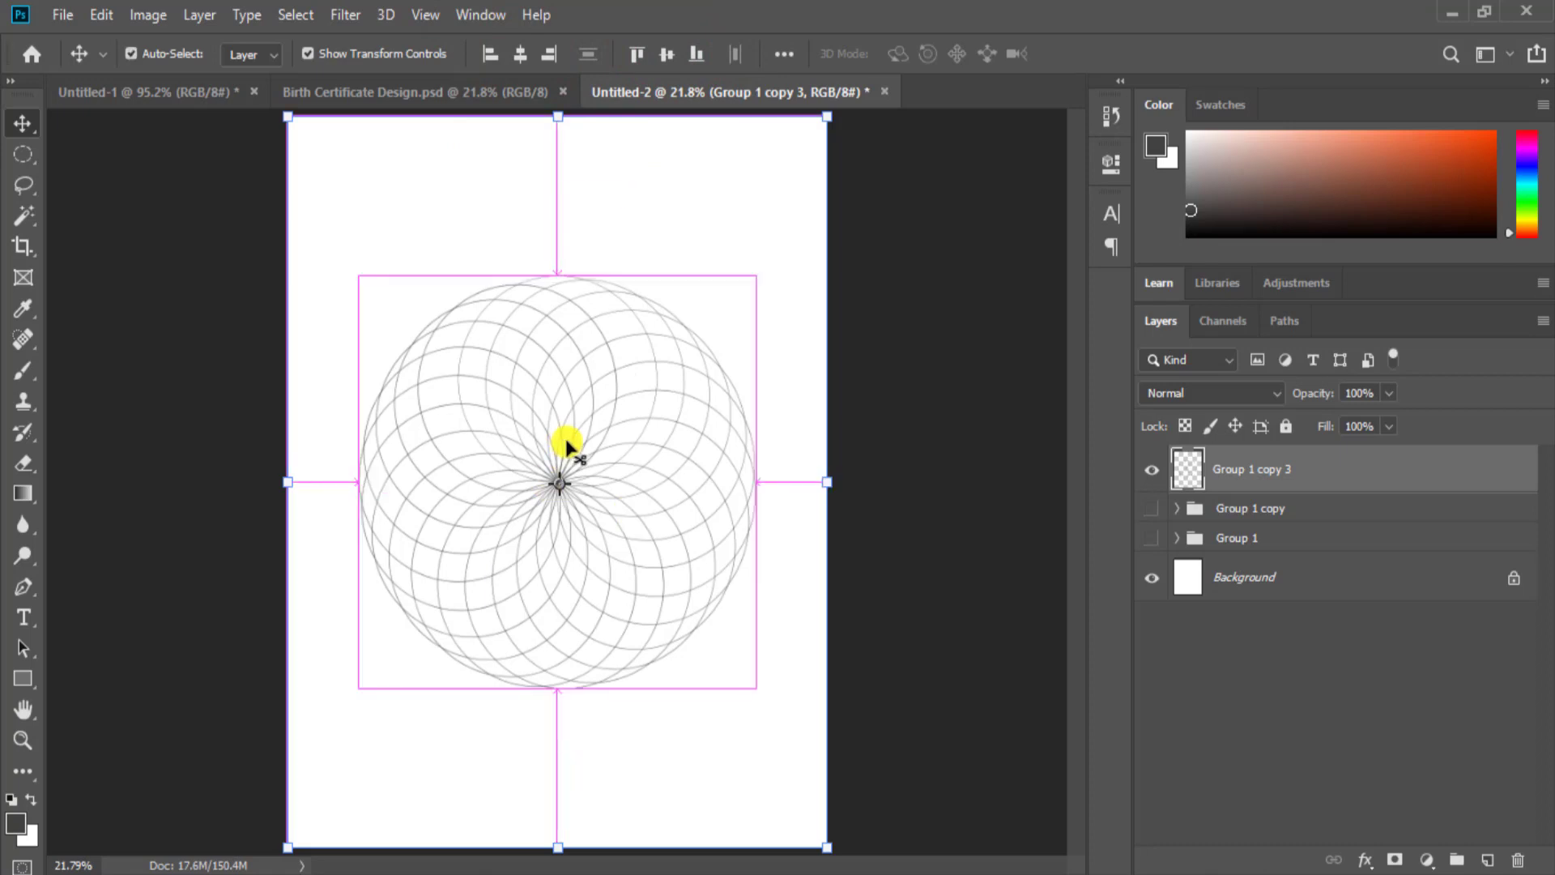
left_click(1280, 697)
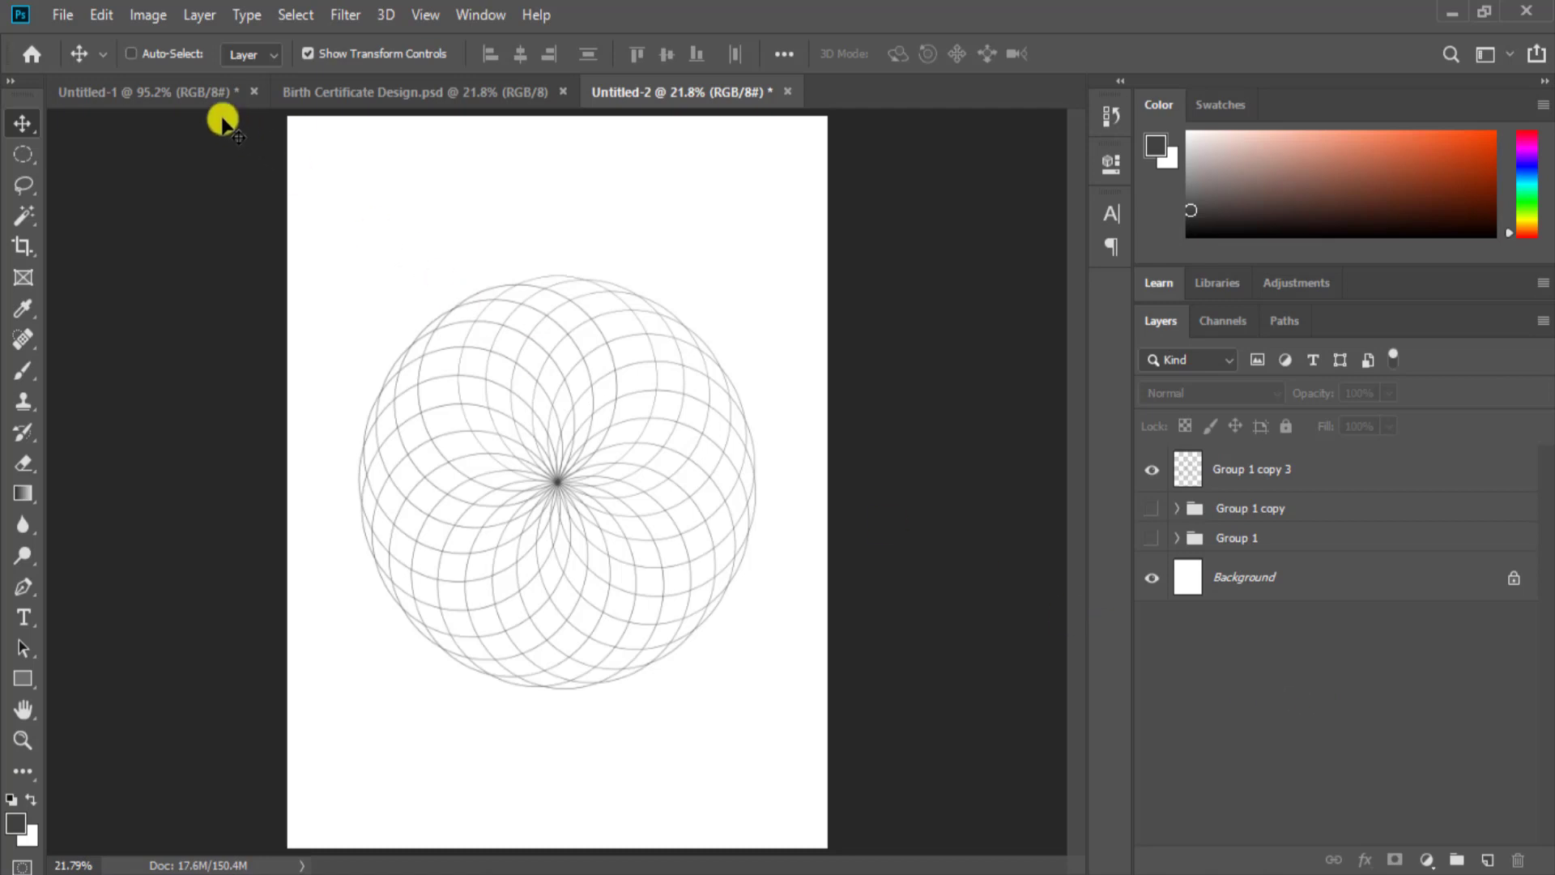
- Add a new layer above the circular pattern and make a rectangular selection slightly inside the page edges, following the Untitled-1 reference
left_click(196, 95)
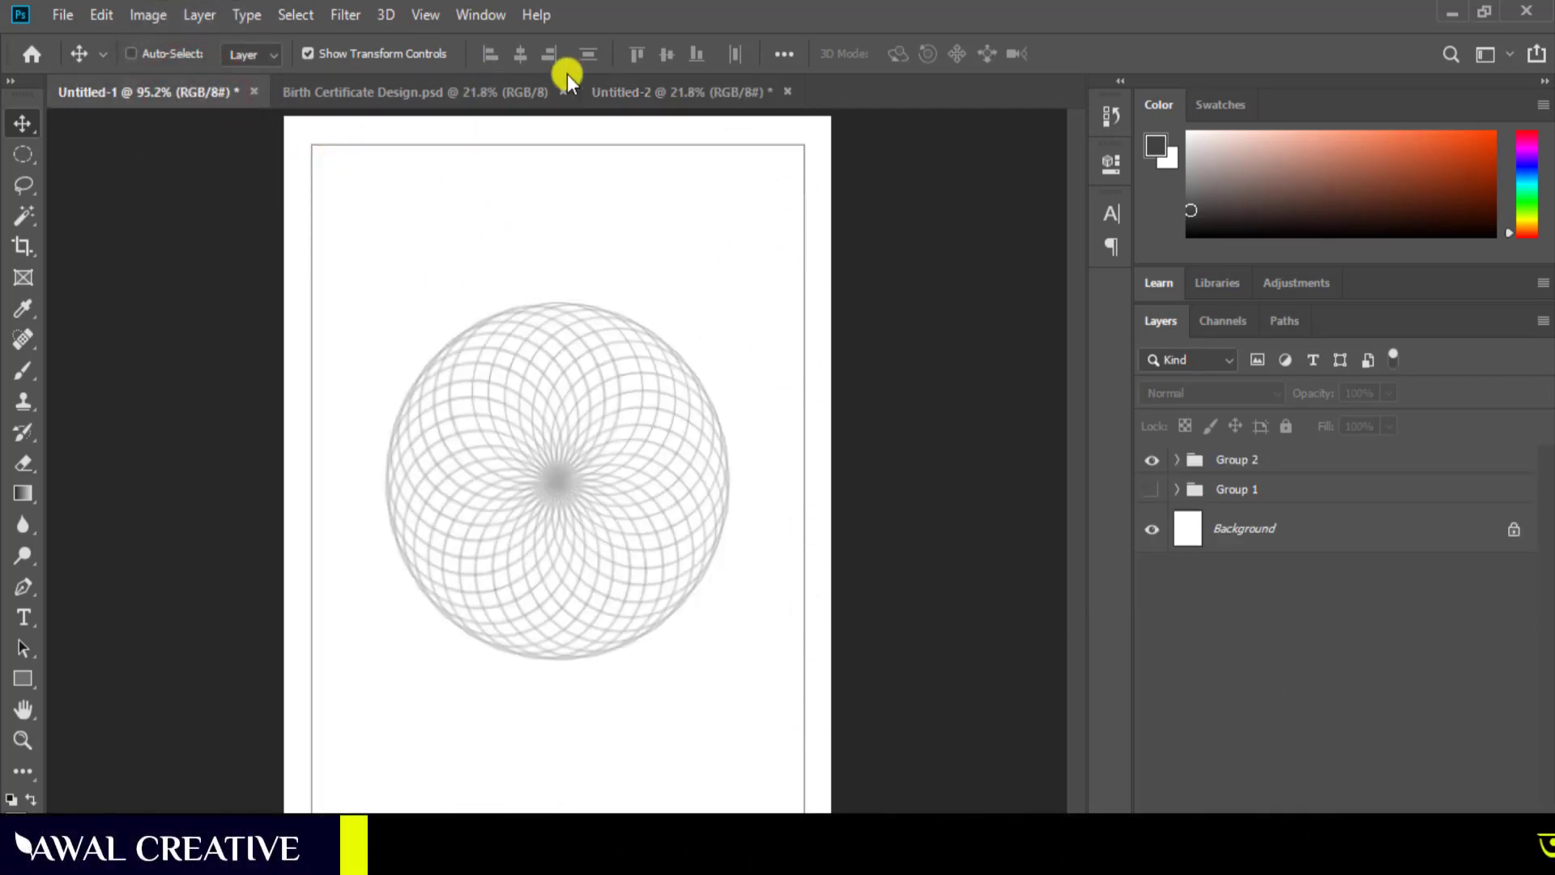
left_click(665, 92)
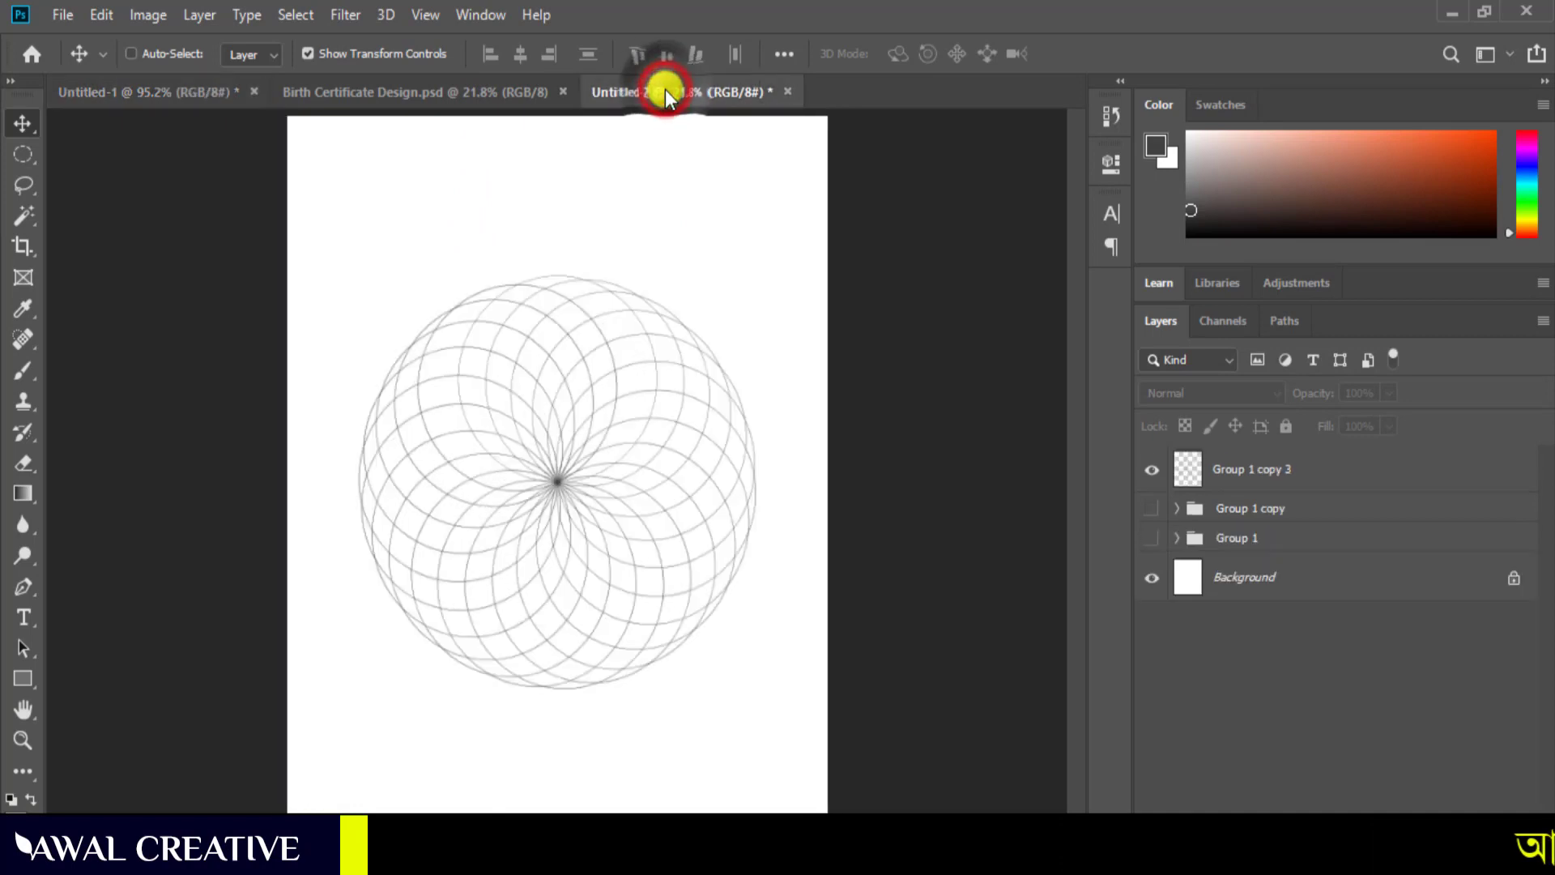
left_click(39, 160)
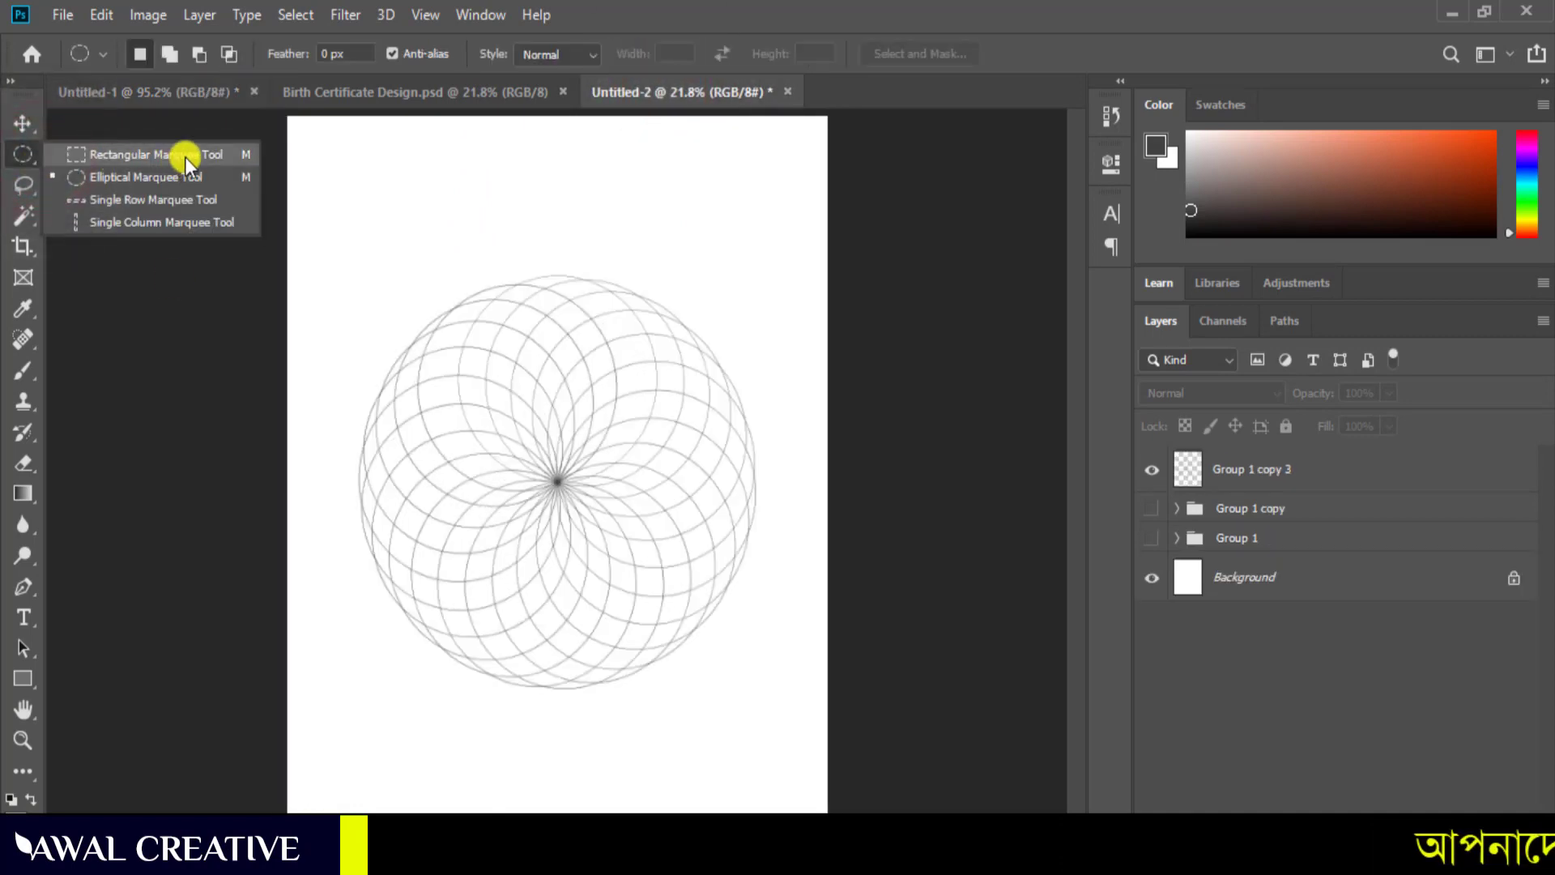
left_click(184, 157)
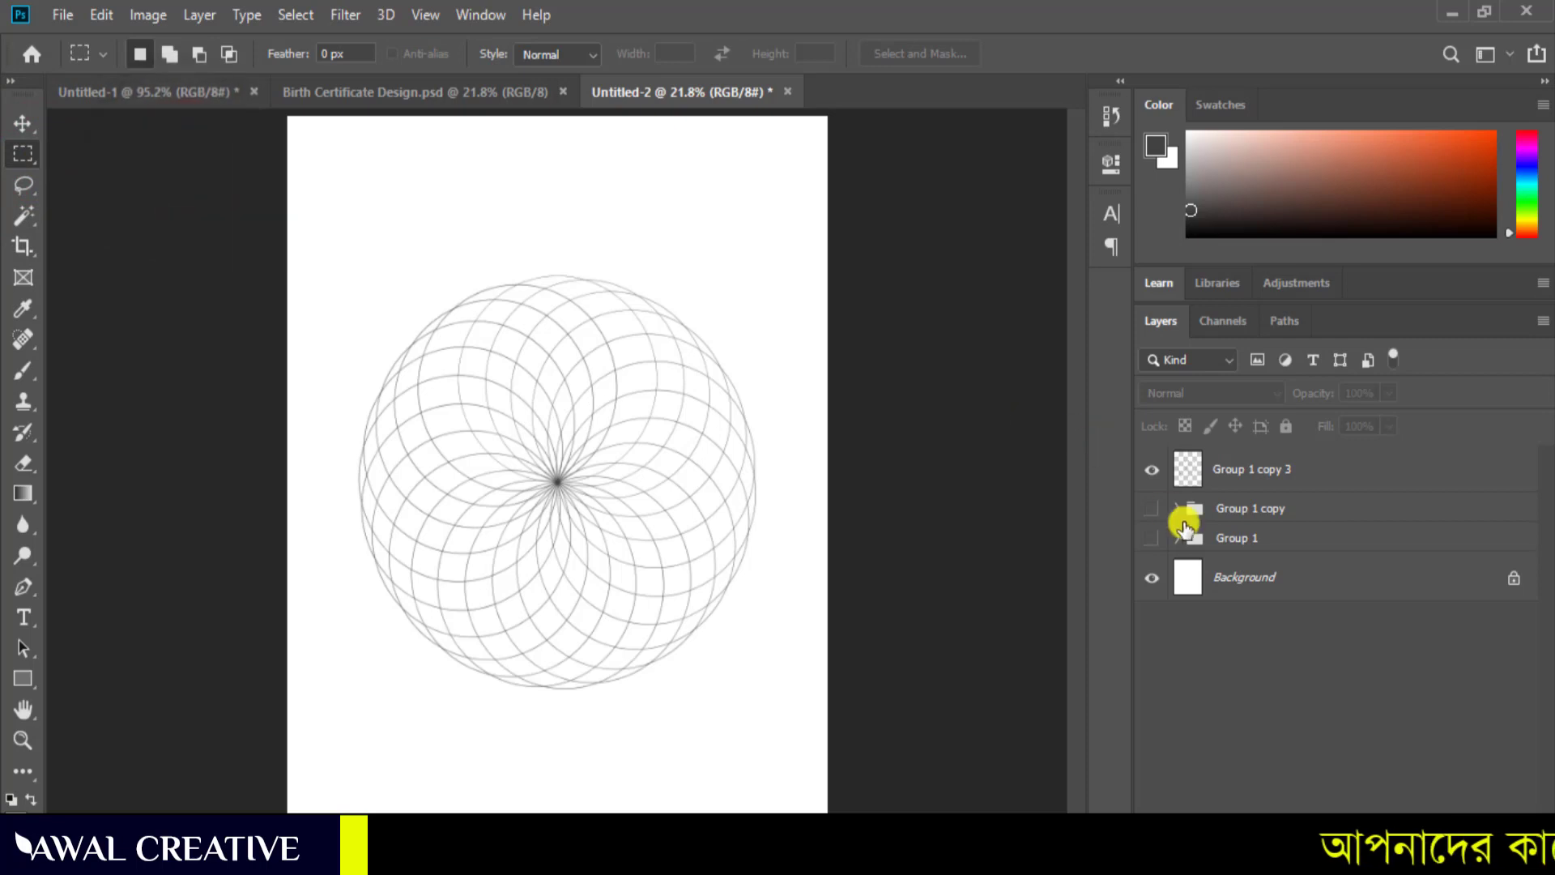
key("ctrl+shift+alt+n")
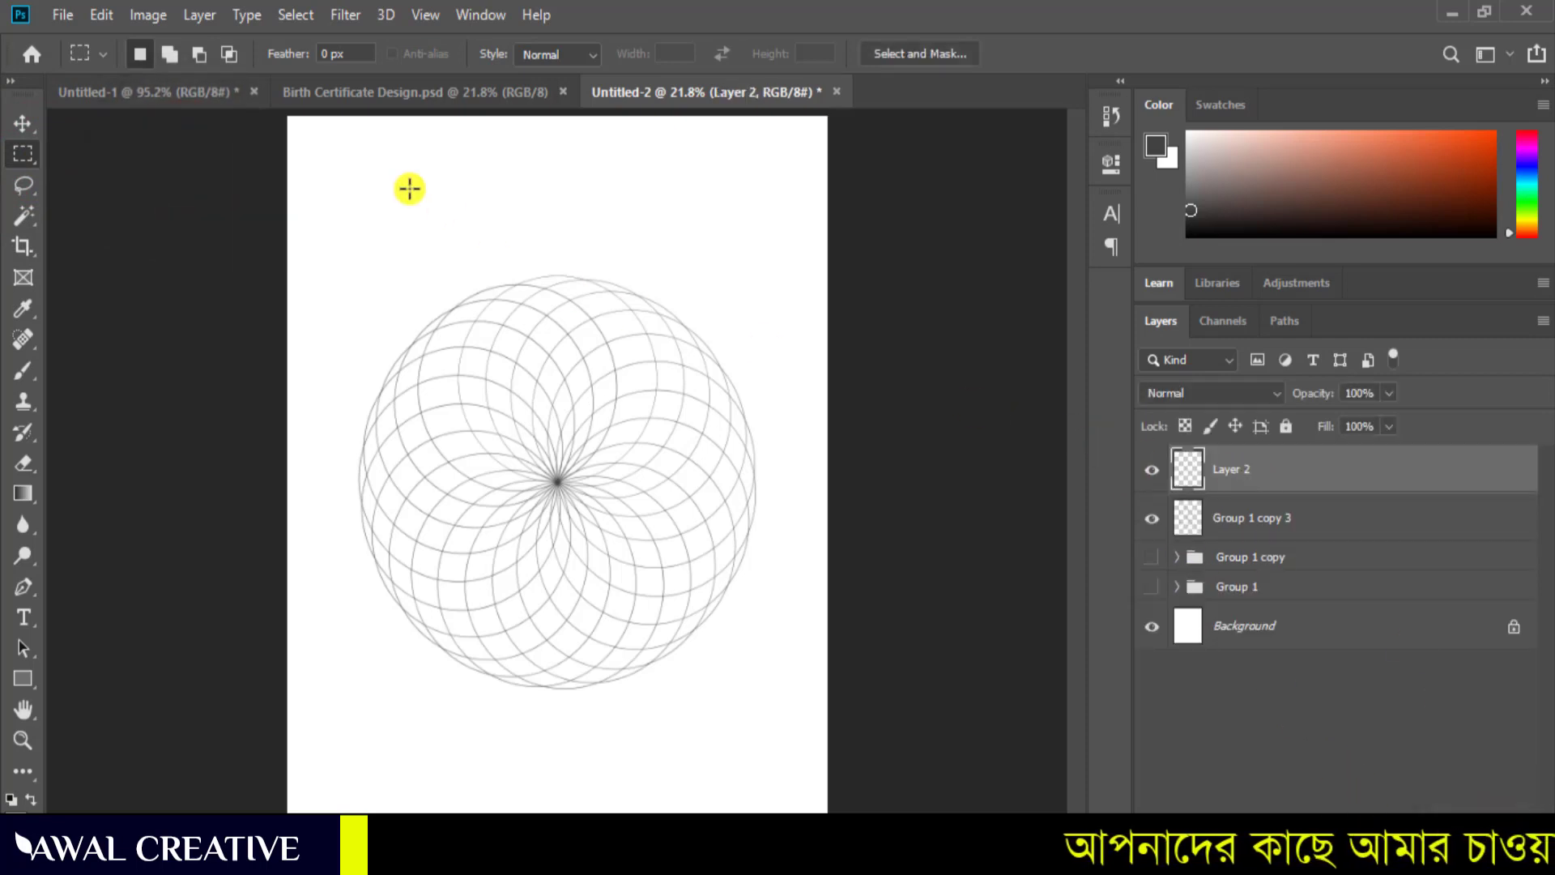
left_click_drag(306, 140, 796, 805)
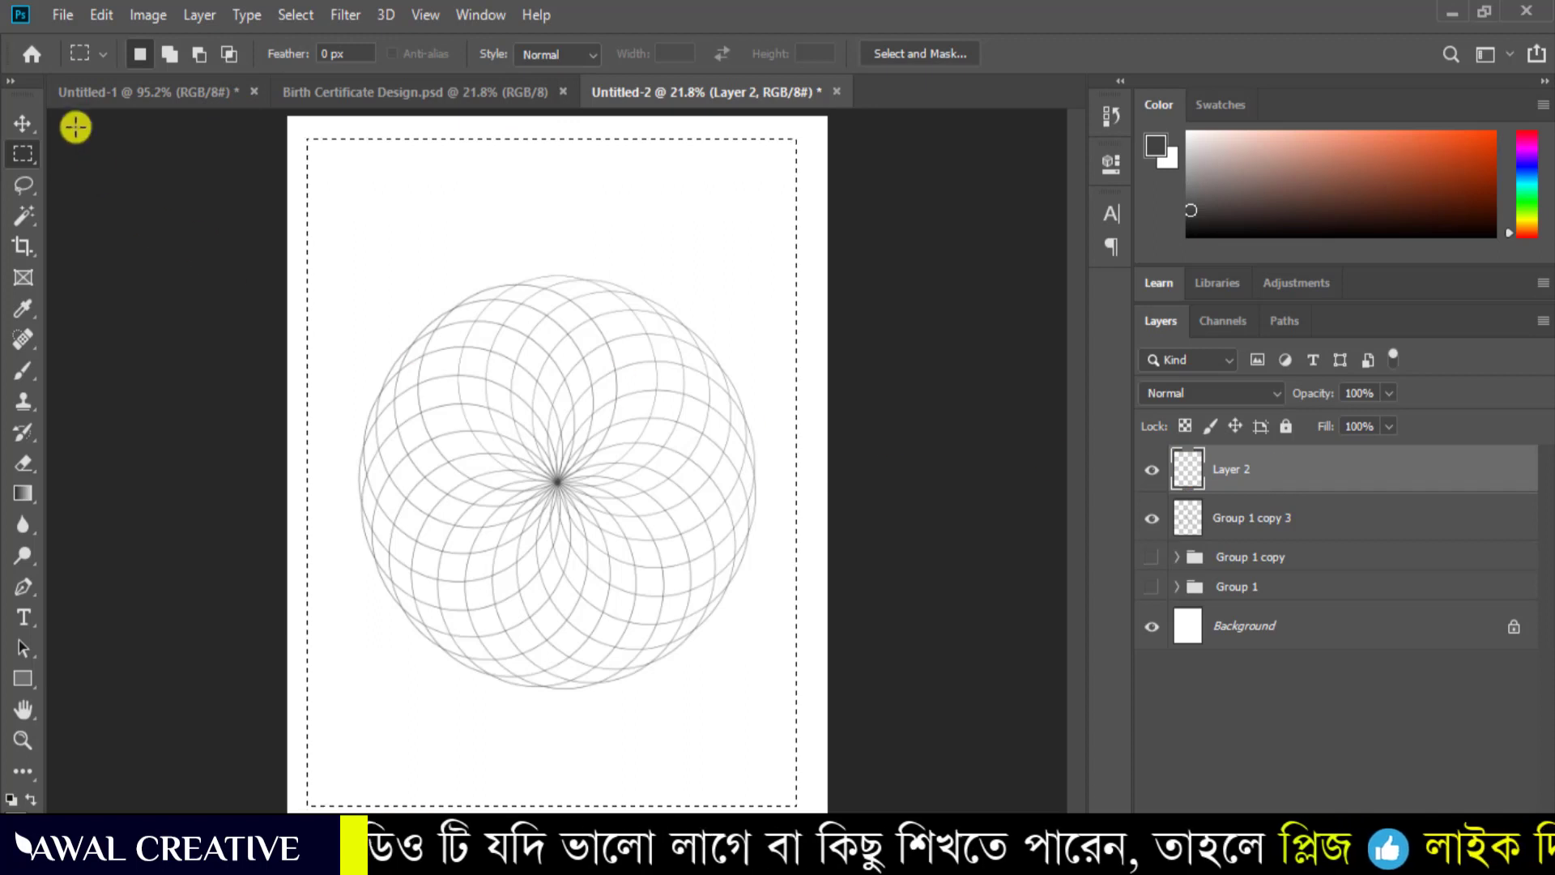
- Stroke the rectangular selection on Layer 2 with a 2 px black (000000) line inside its edge, then clear the selection
left_click(100, 18)
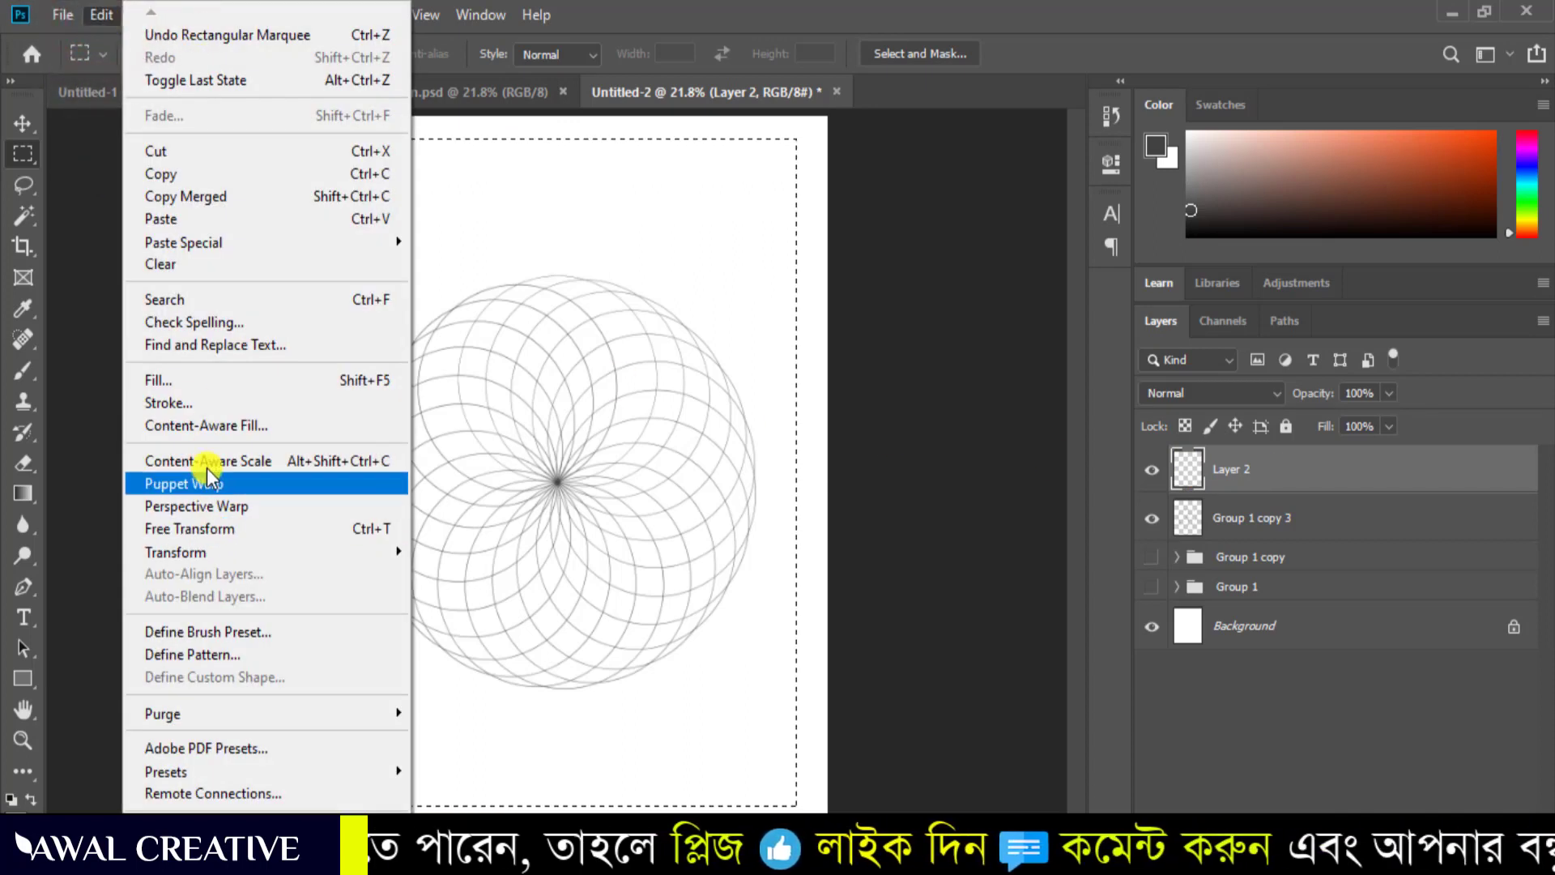
left_click(192, 400)
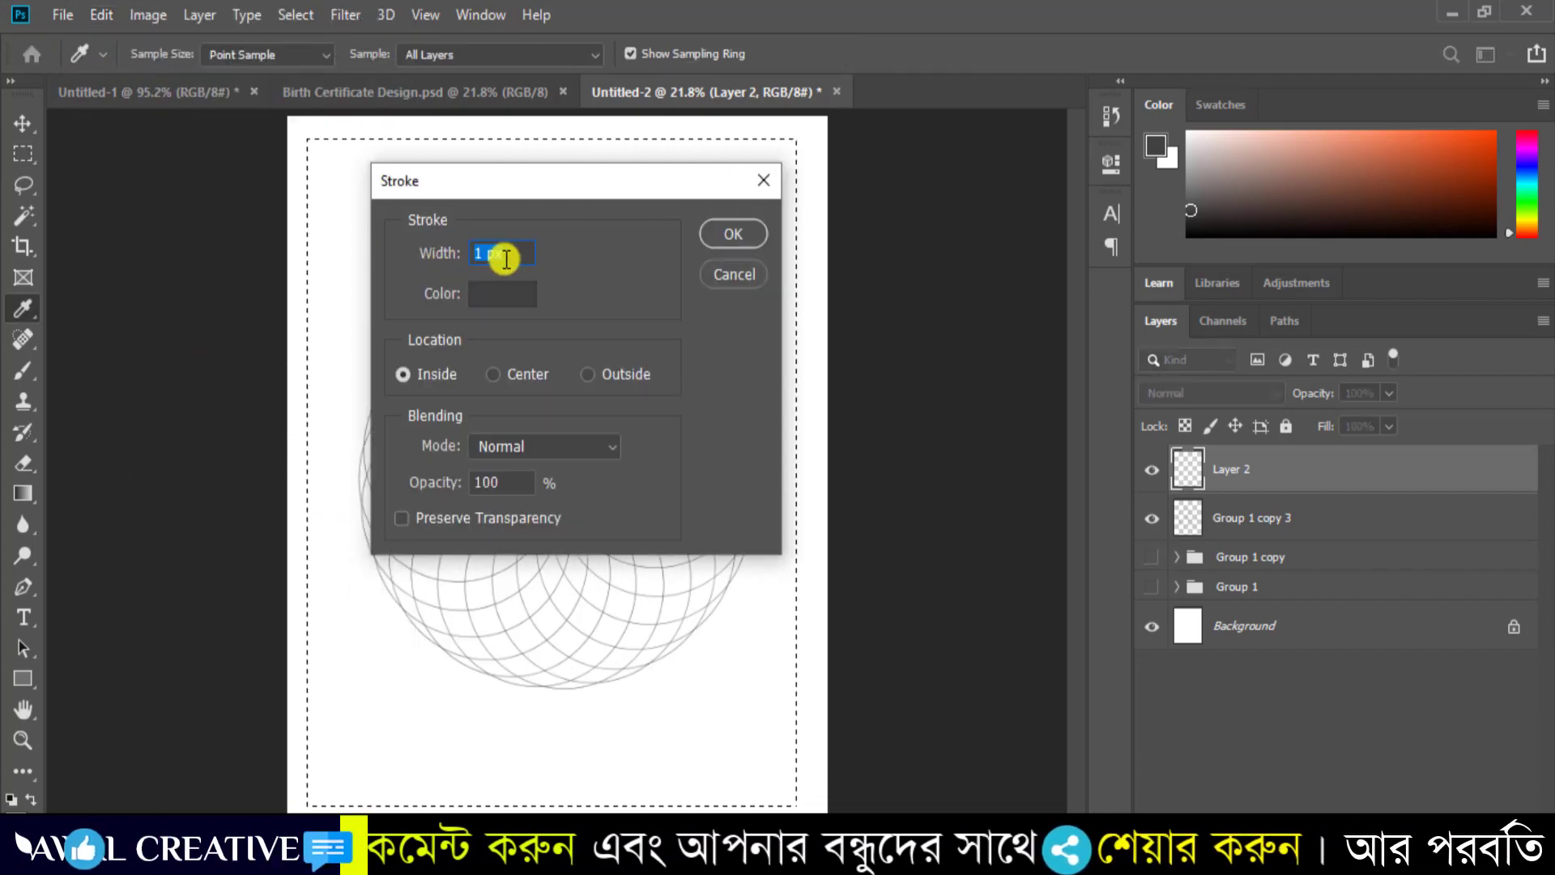
type("2")
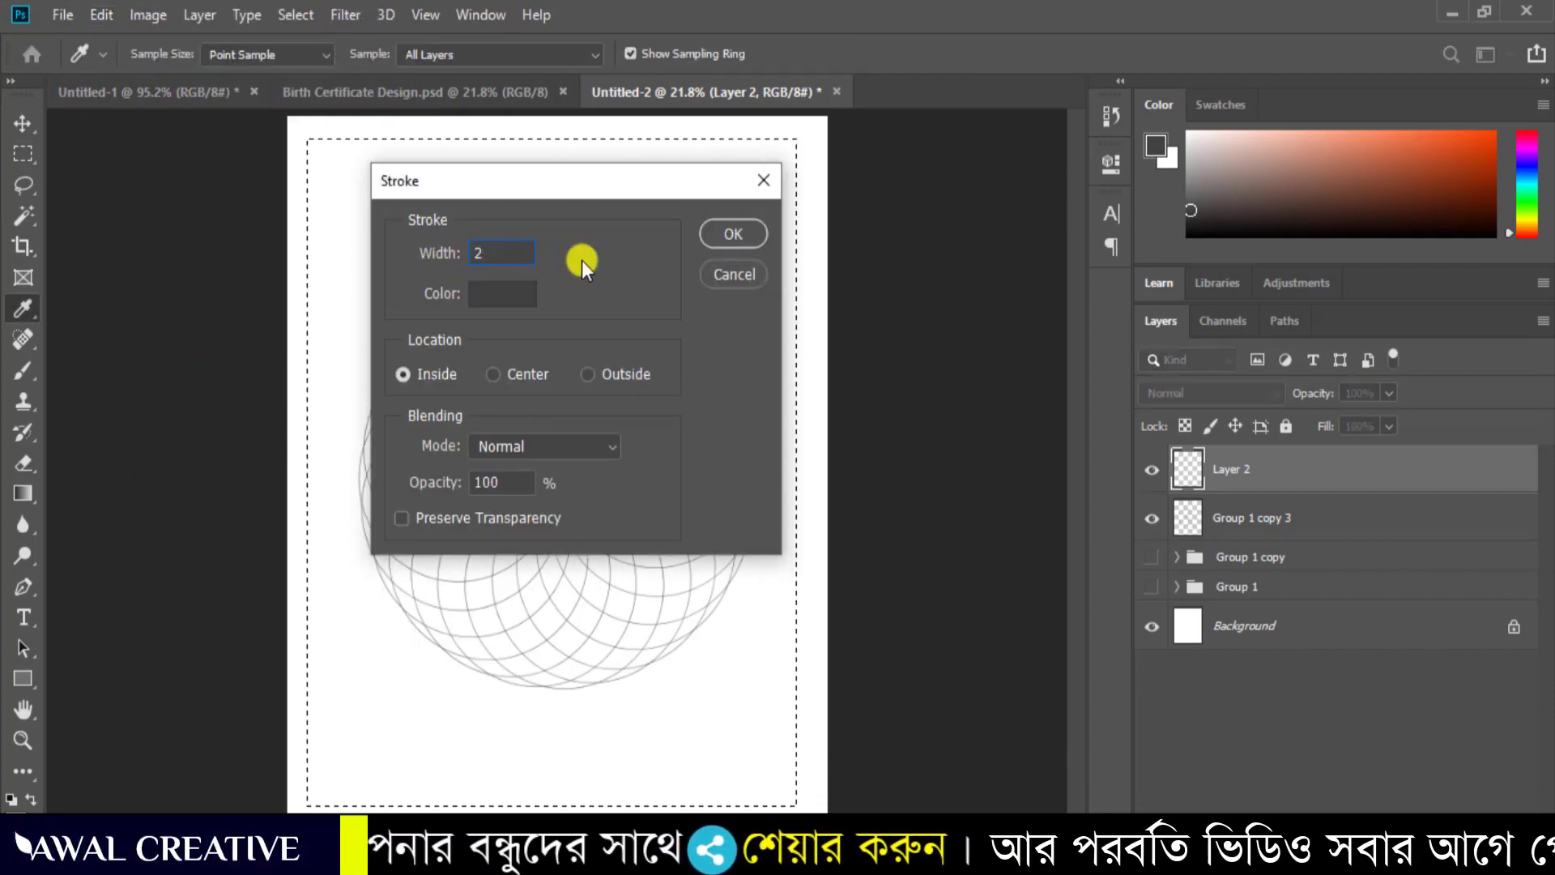
left_click(496, 296)
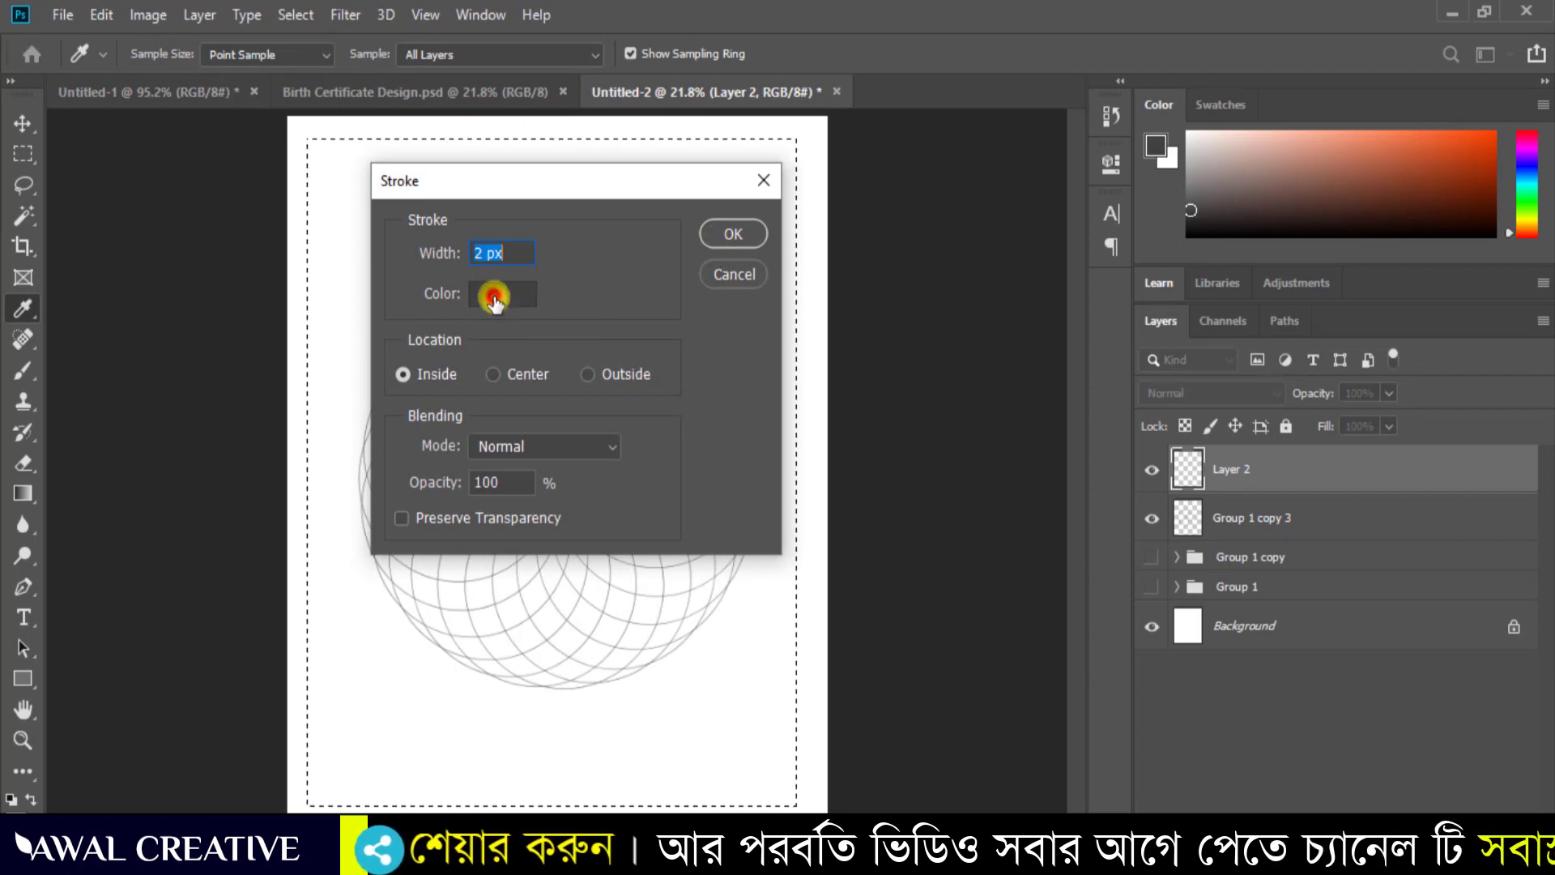
left_click_drag(1028, 411, 883, 528)
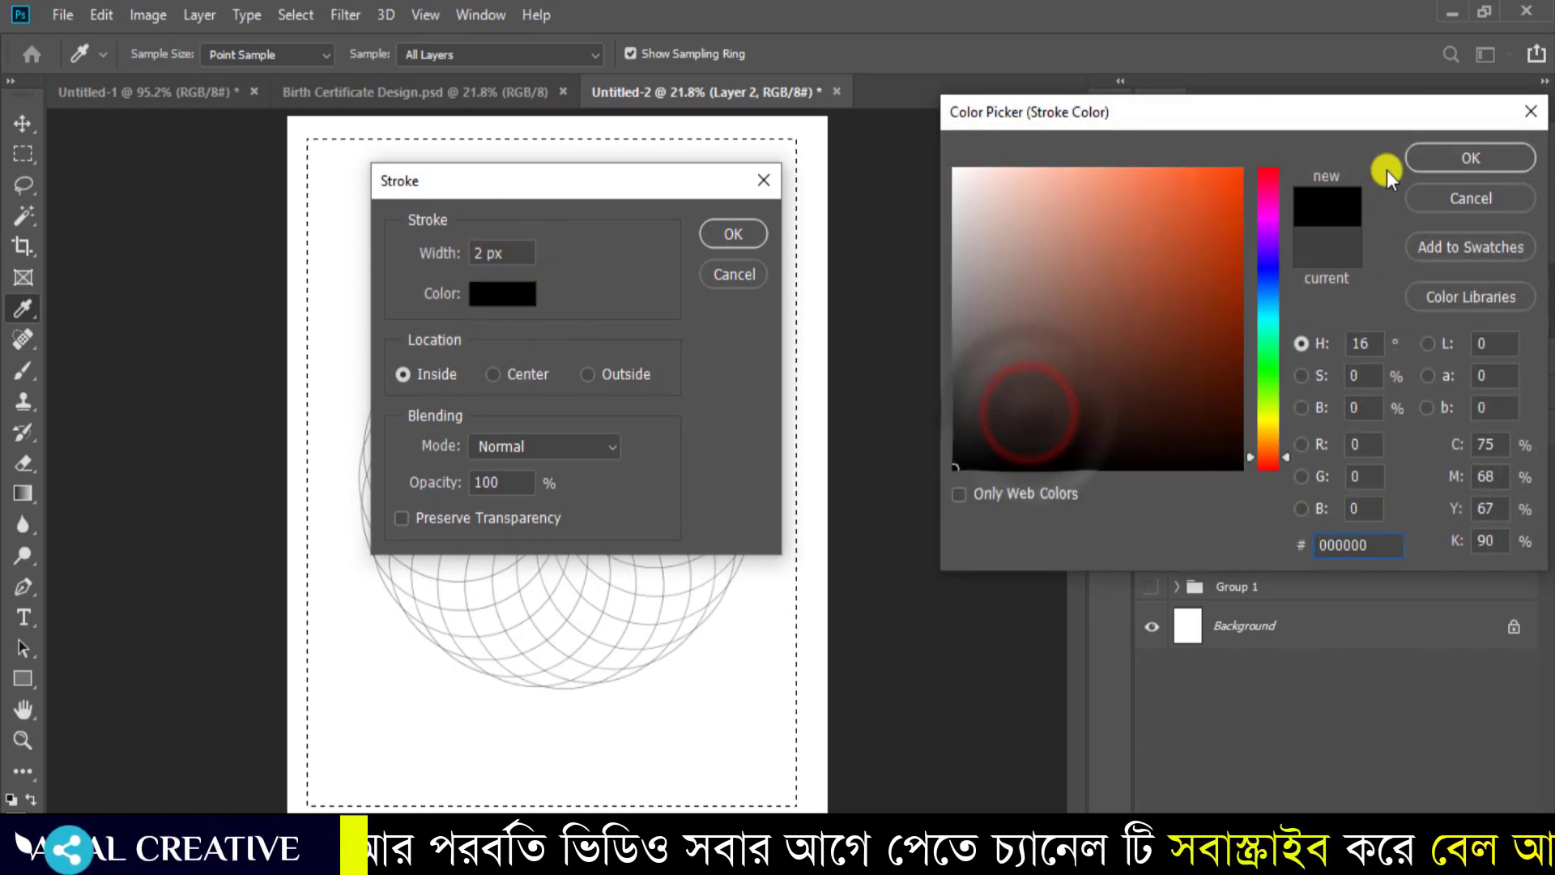
left_click(1430, 158)
left_click(746, 237)
key("m")
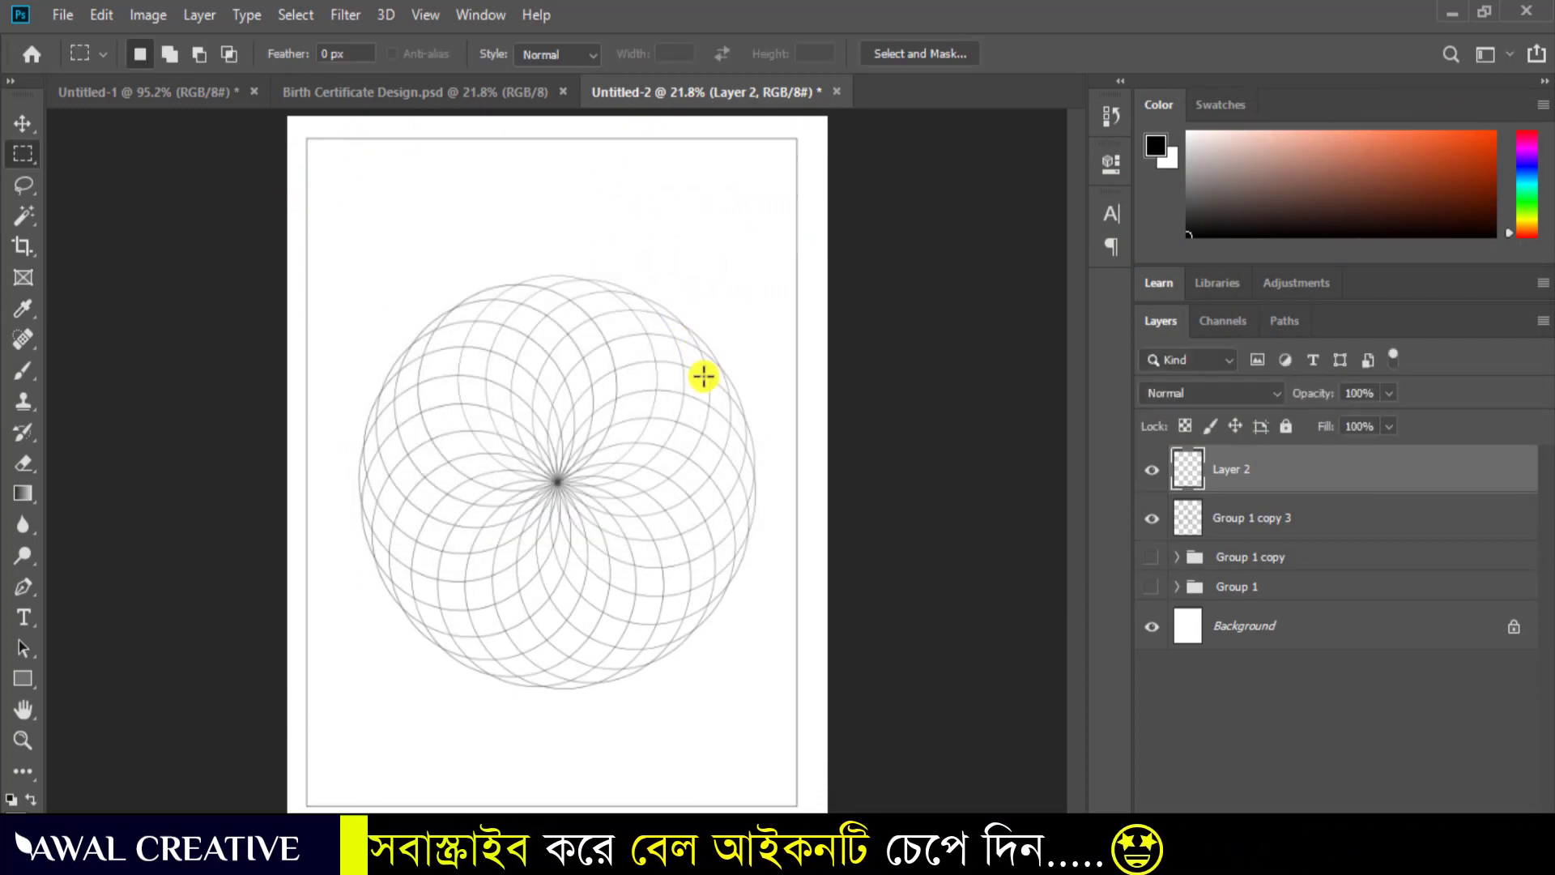
- Center the rectangular border and the circular pattern horizontally and vertically on the whole page, and leave nothing selected
left_click(1264, 522)
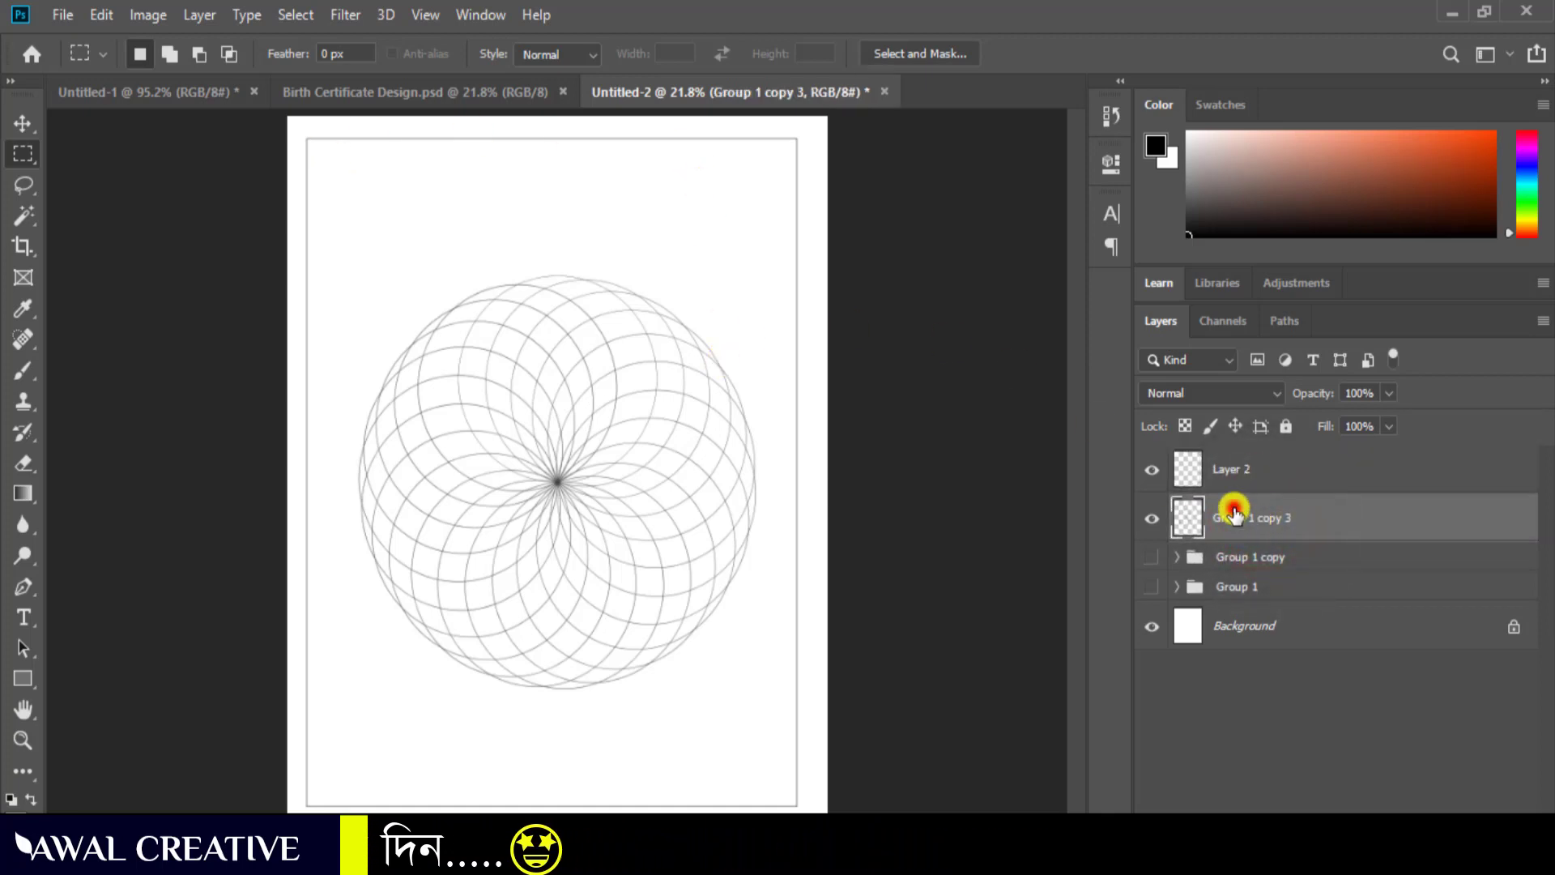
left_click(1252, 472, "shift")
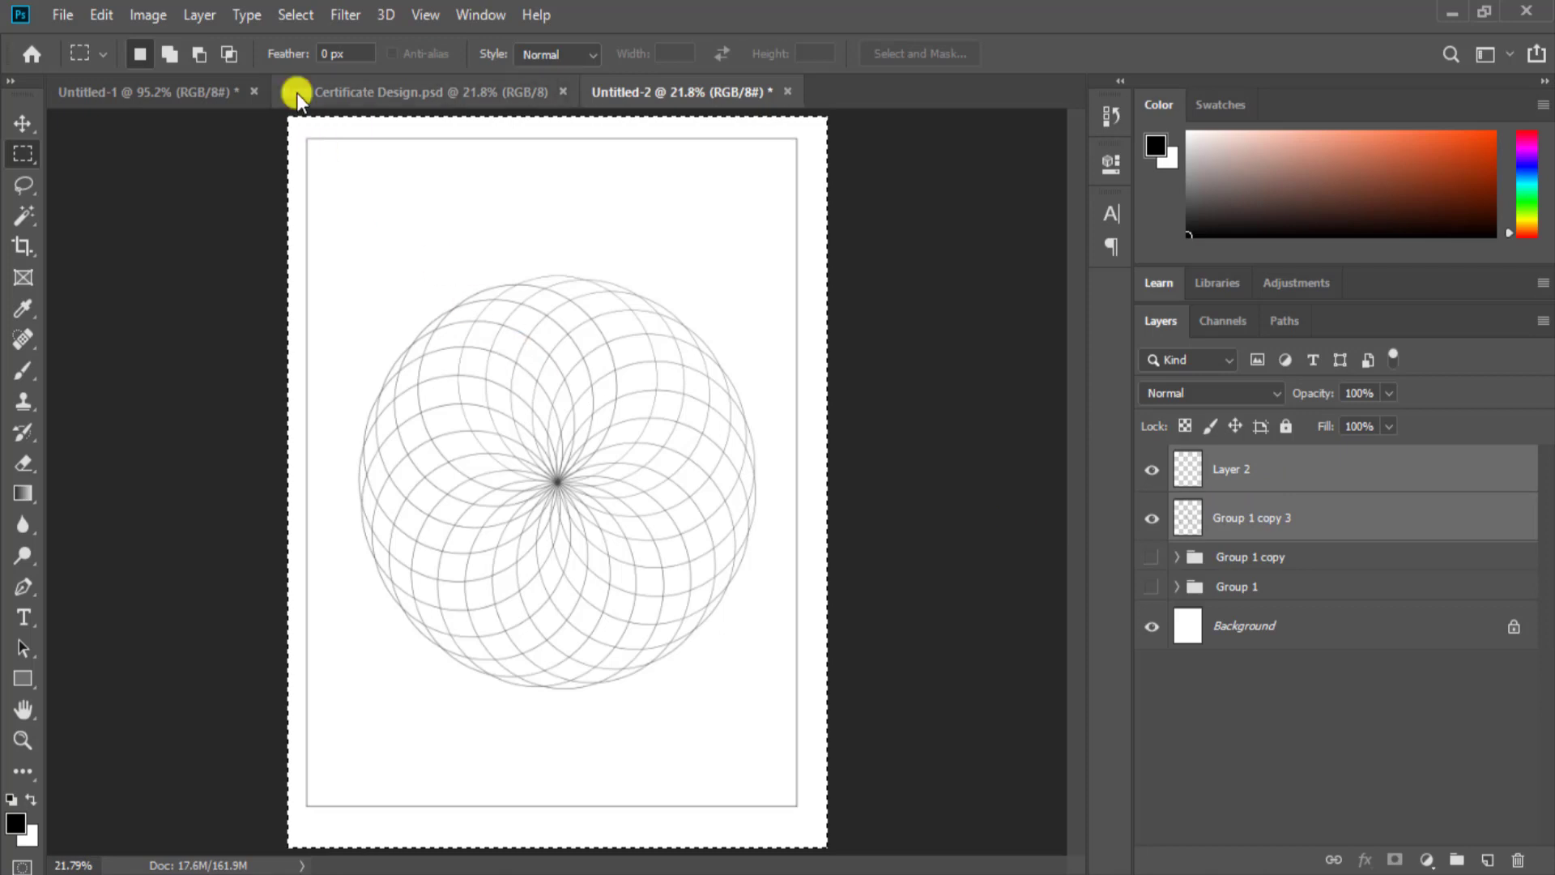
left_click(16, 124)
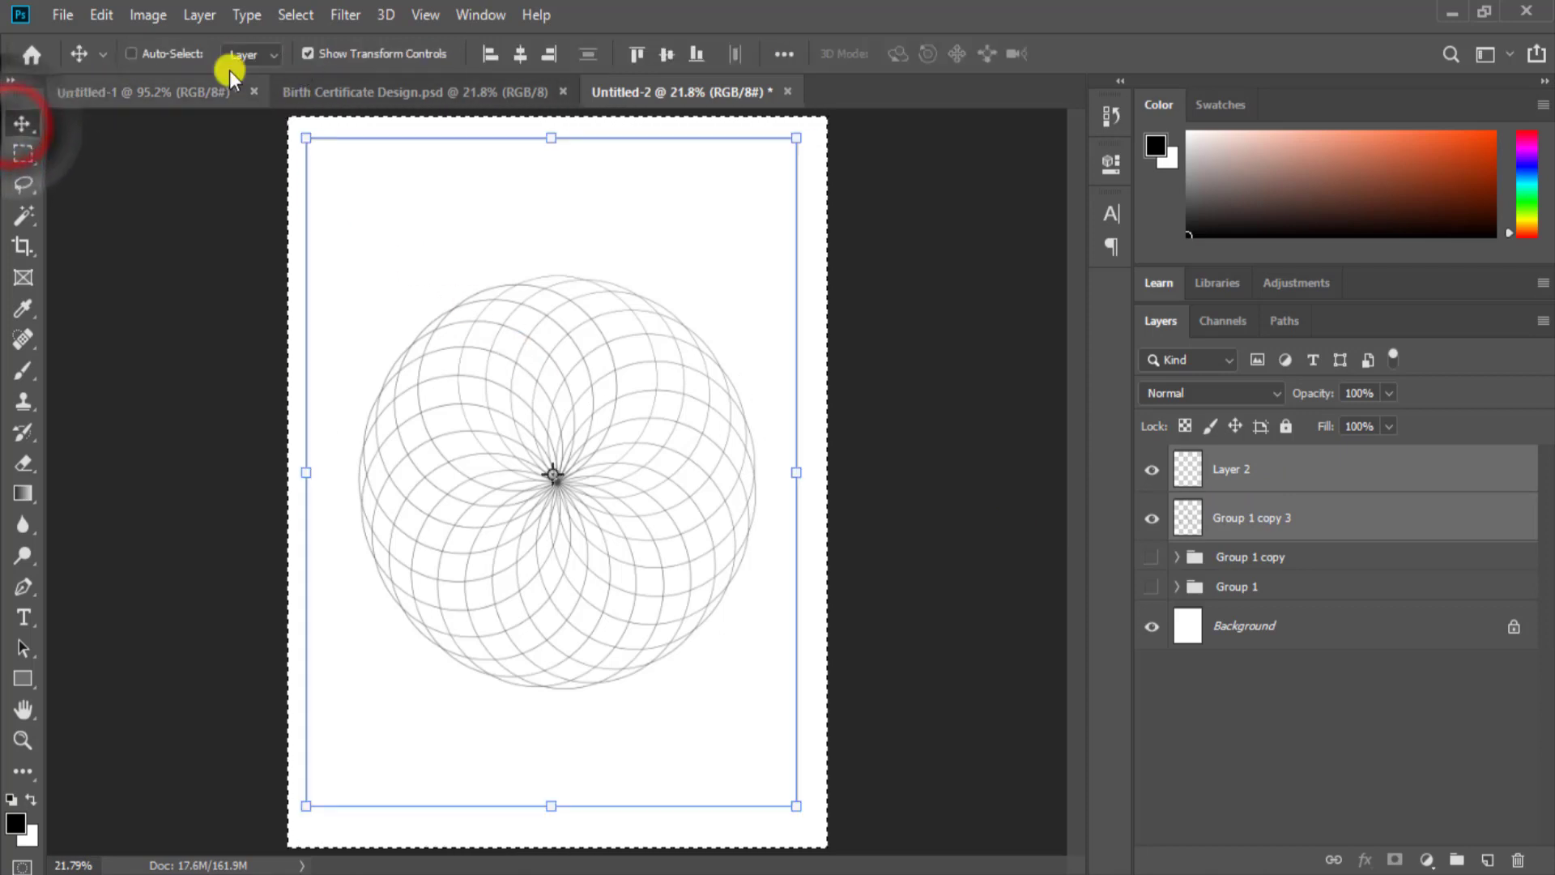
left_click(517, 51)
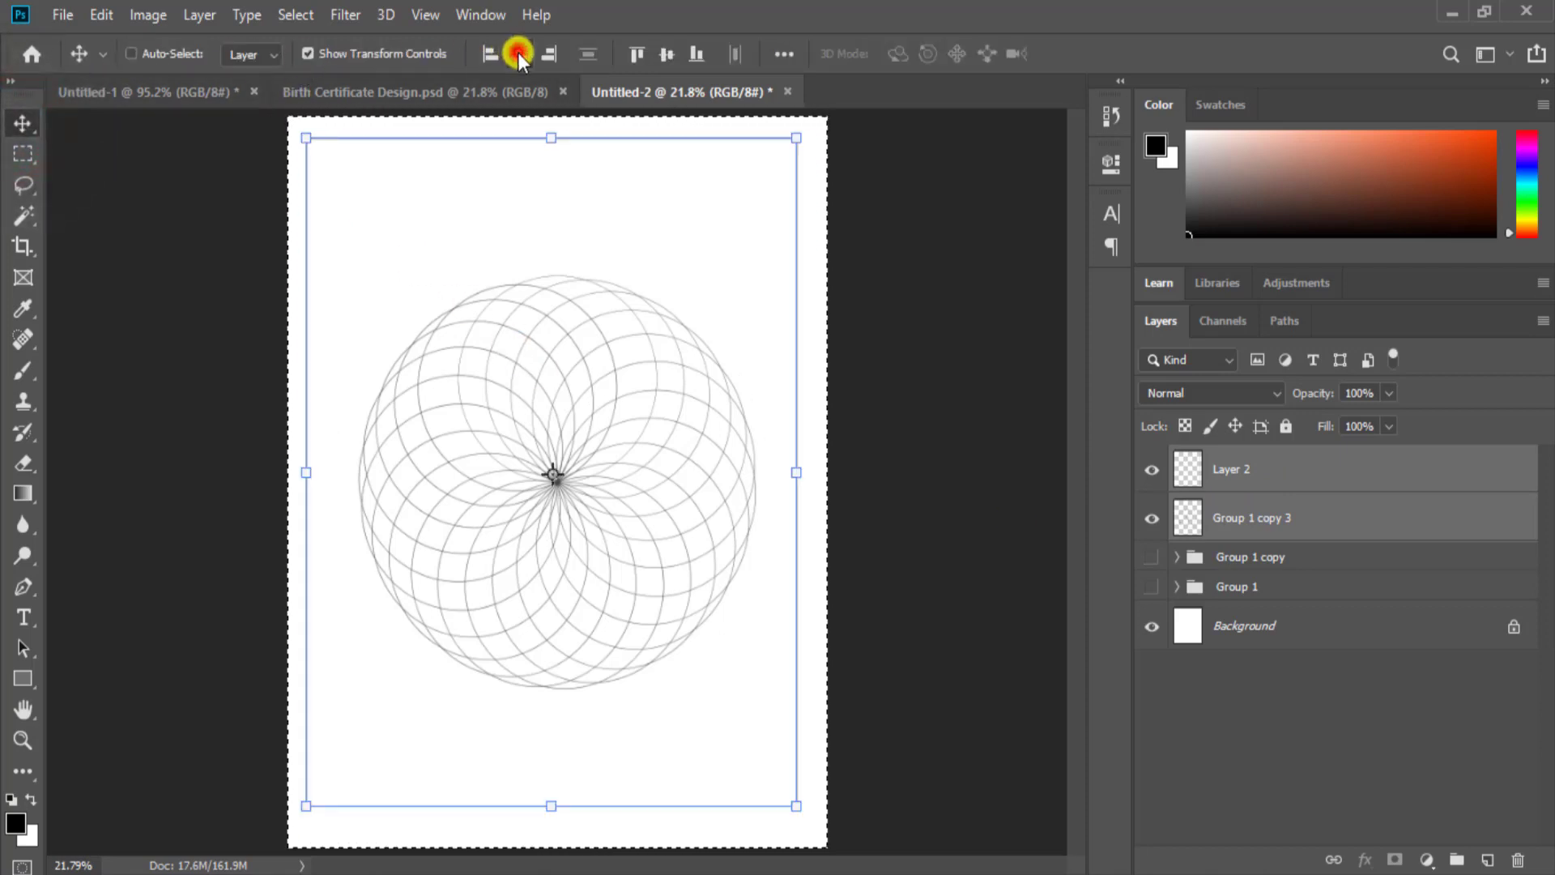
left_click(666, 53)
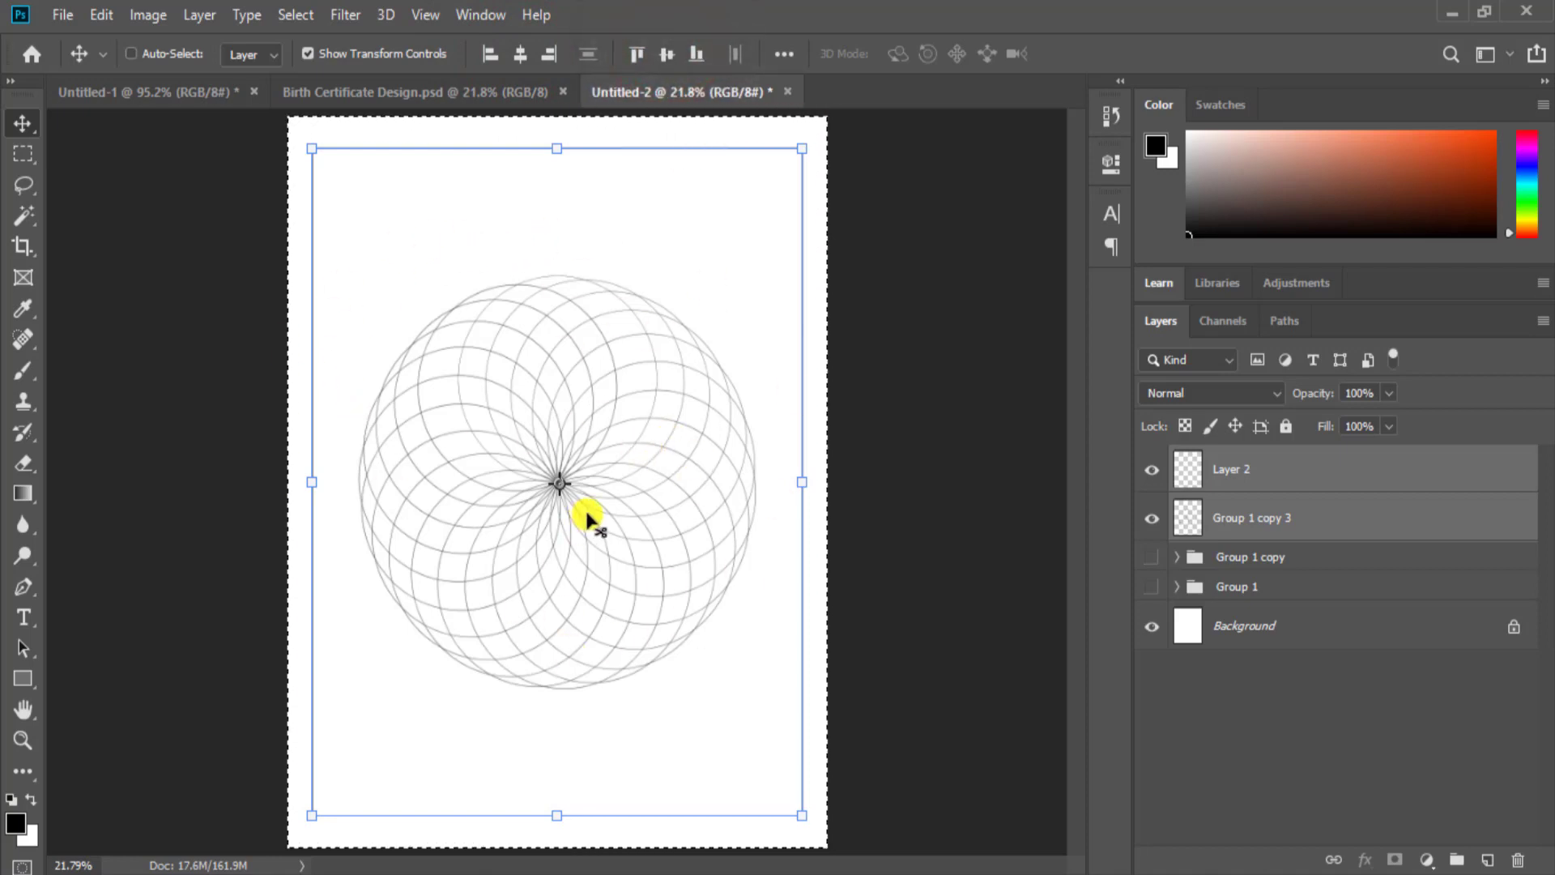
key("ctrl")
left_click(1363, 789)
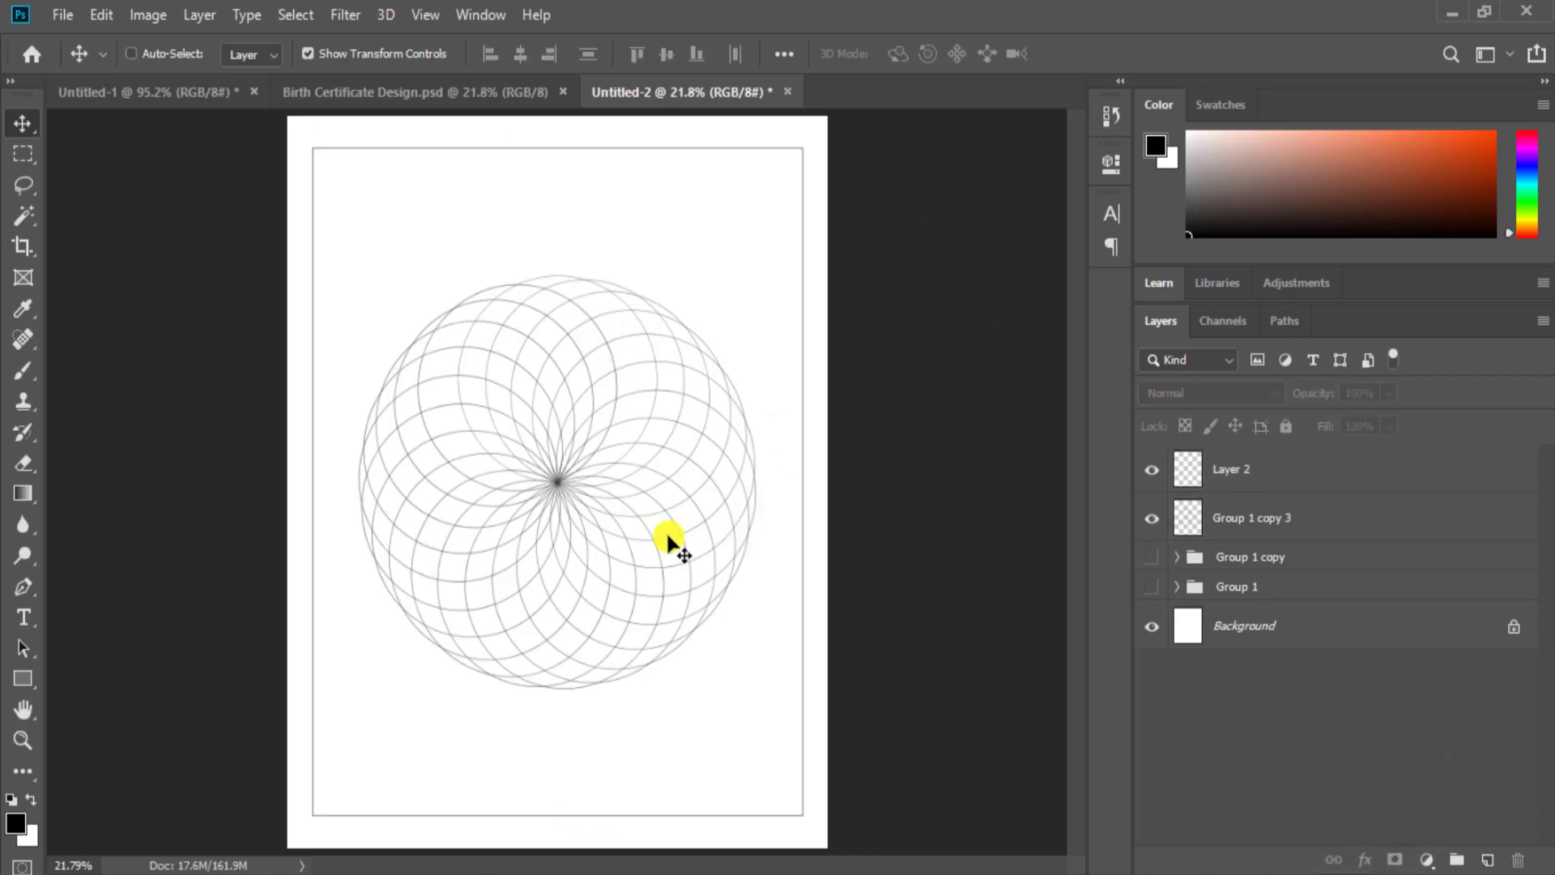
- Duplicate the circular pattern layer Group 1 copy 3 and rotate the duplicate 9.56° clockwise about its center to make the lines denser
left_click(148, 92)
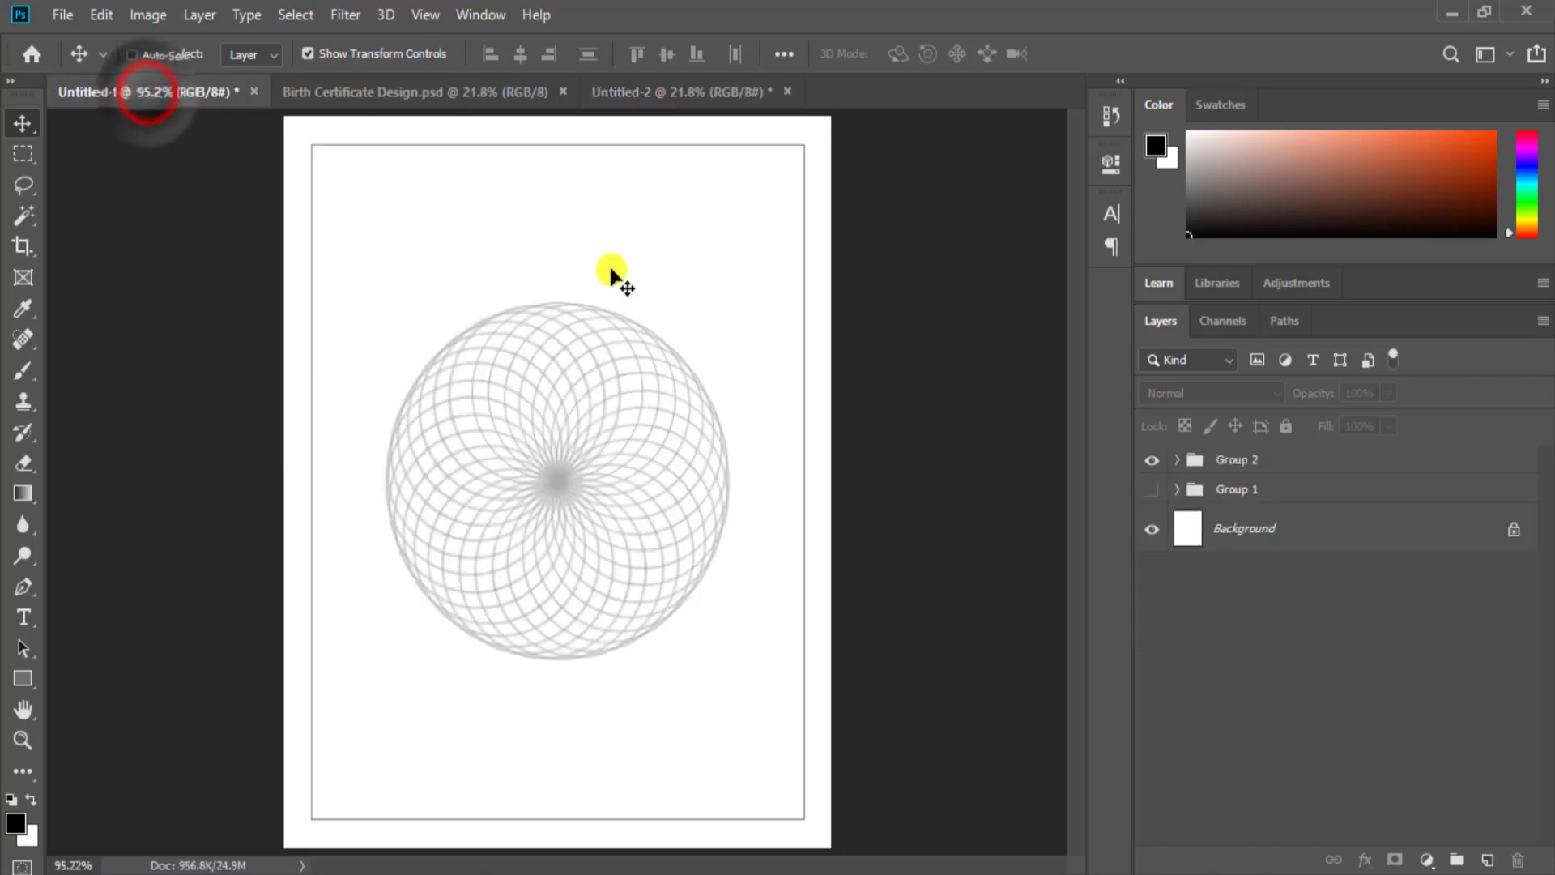
left_click(601, 102)
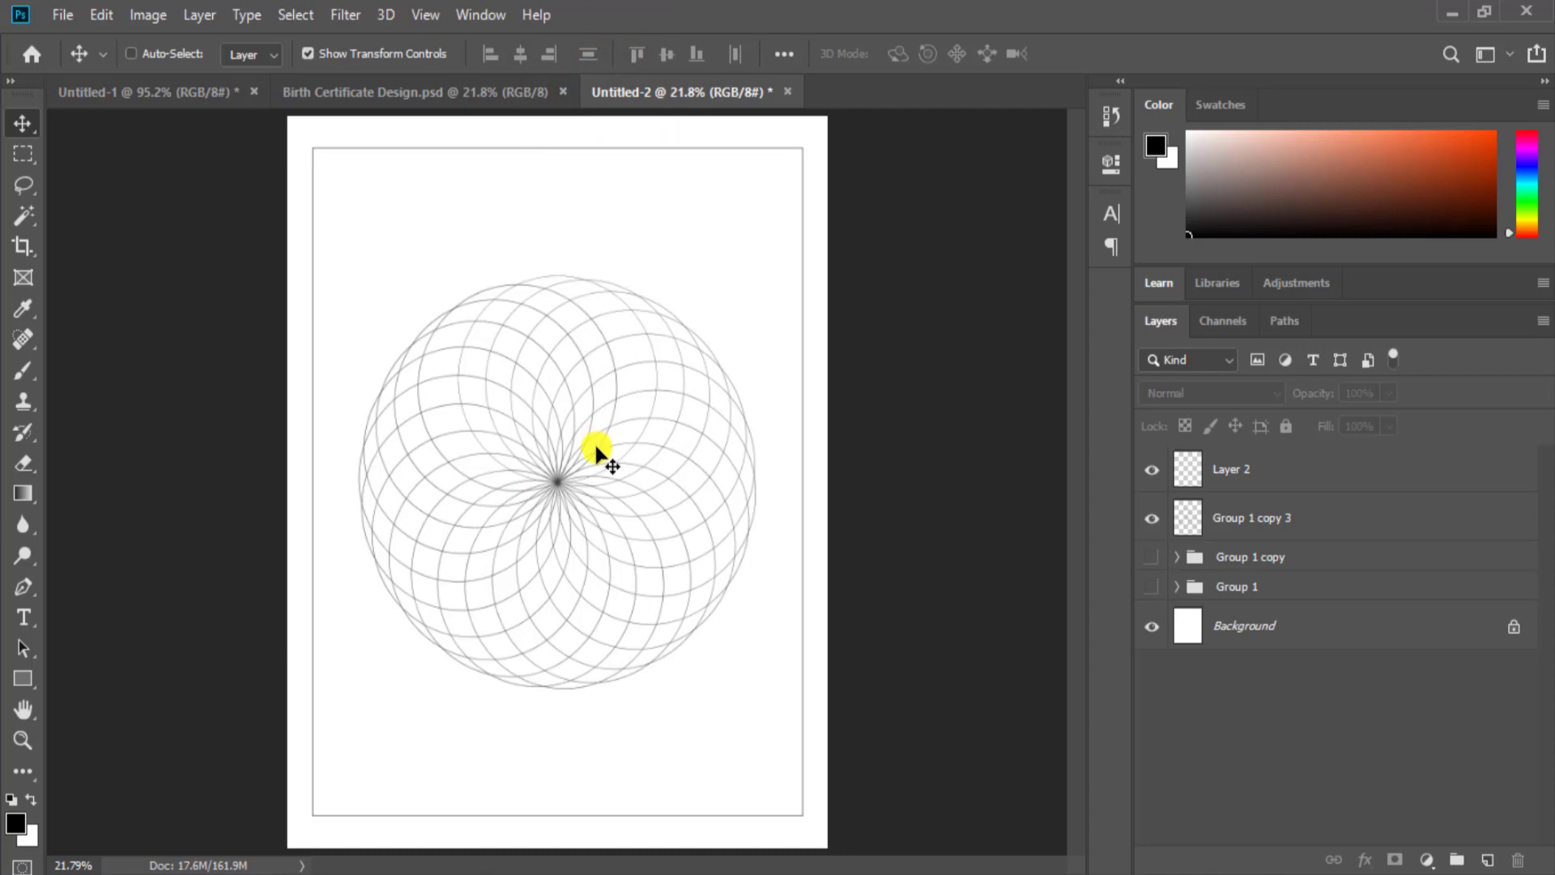
left_click(1222, 525)
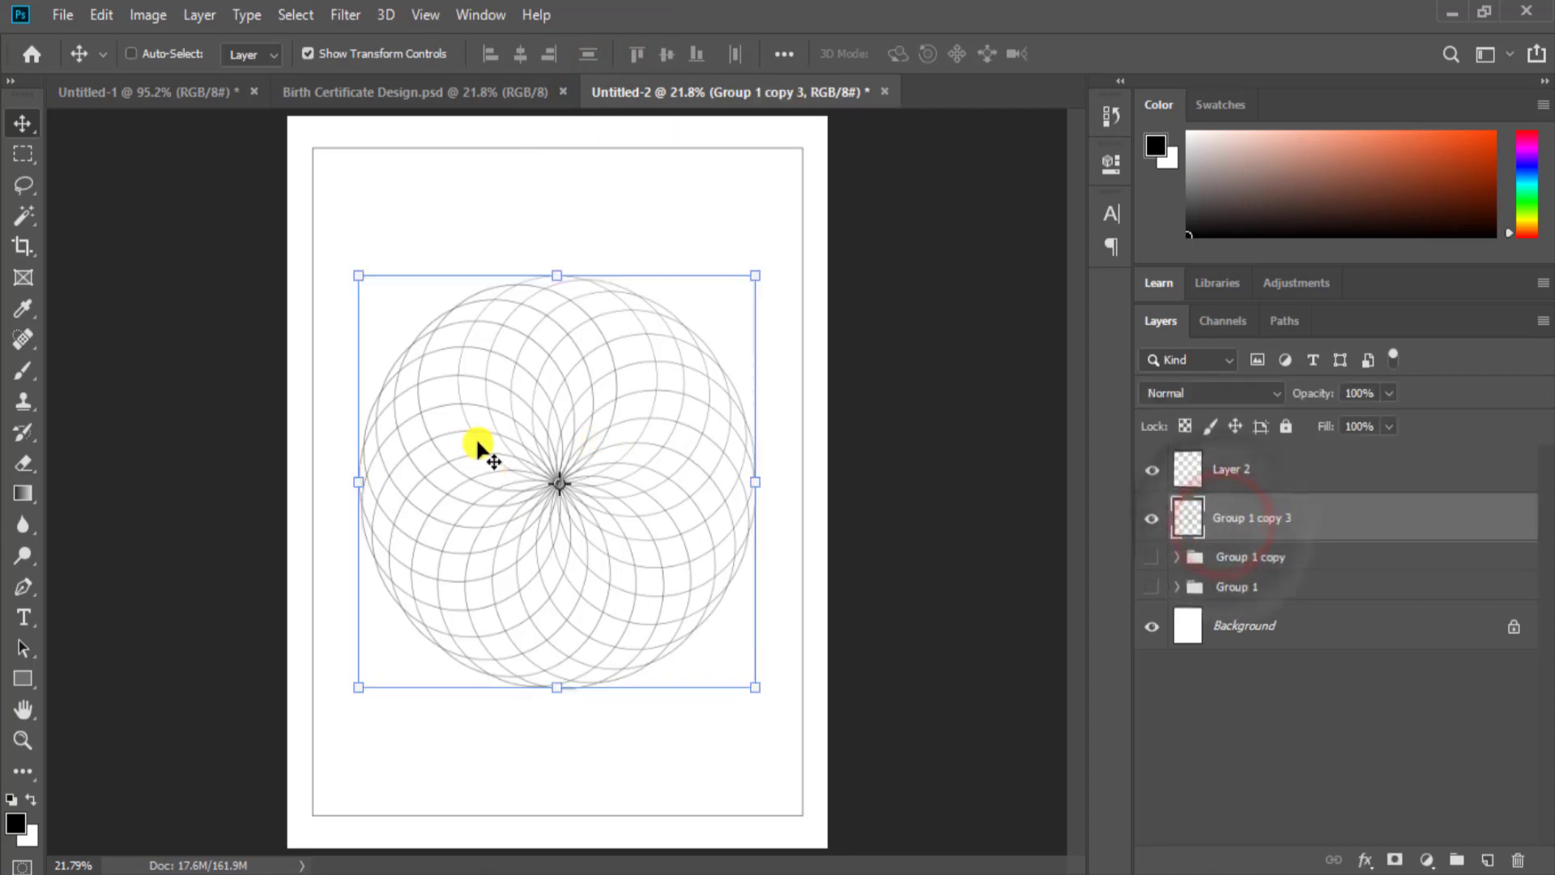
left_click(1152, 518)
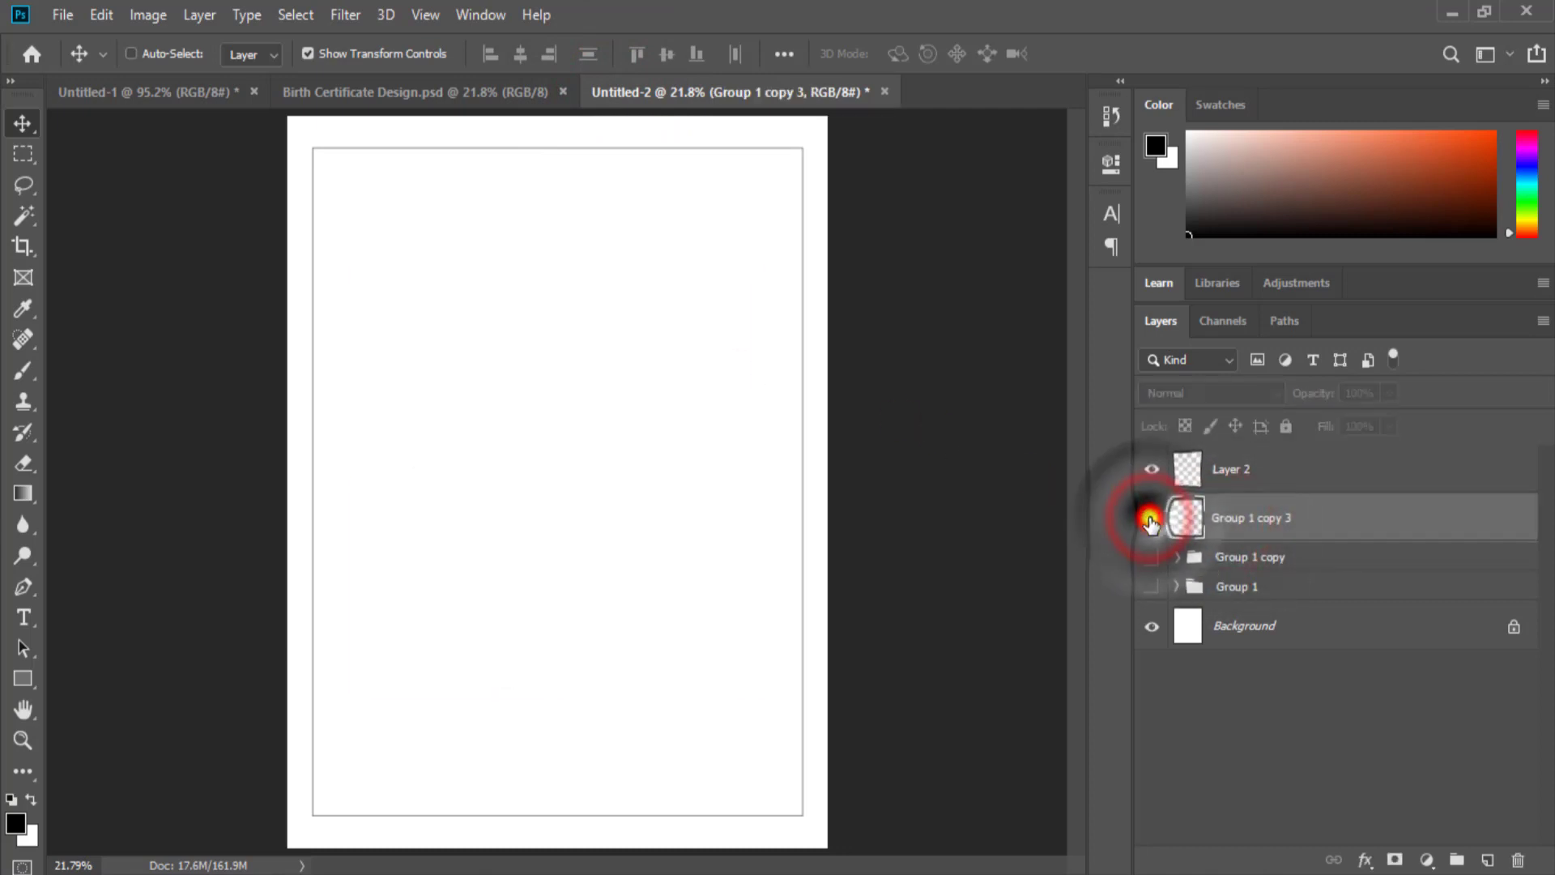
left_click(1151, 518)
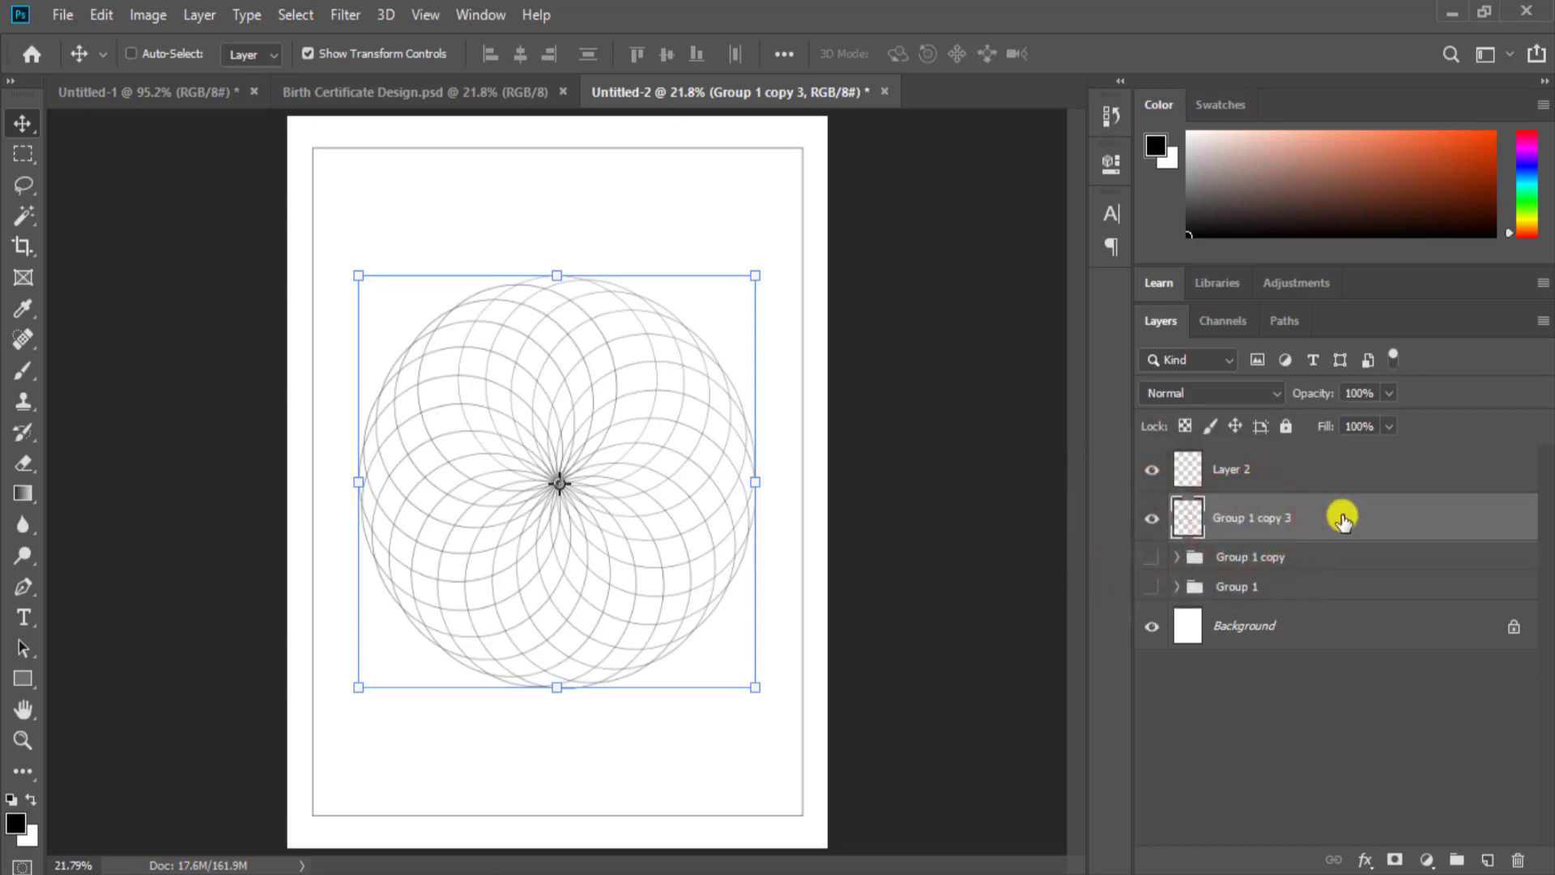
left_click_drag(1397, 518, 1488, 857)
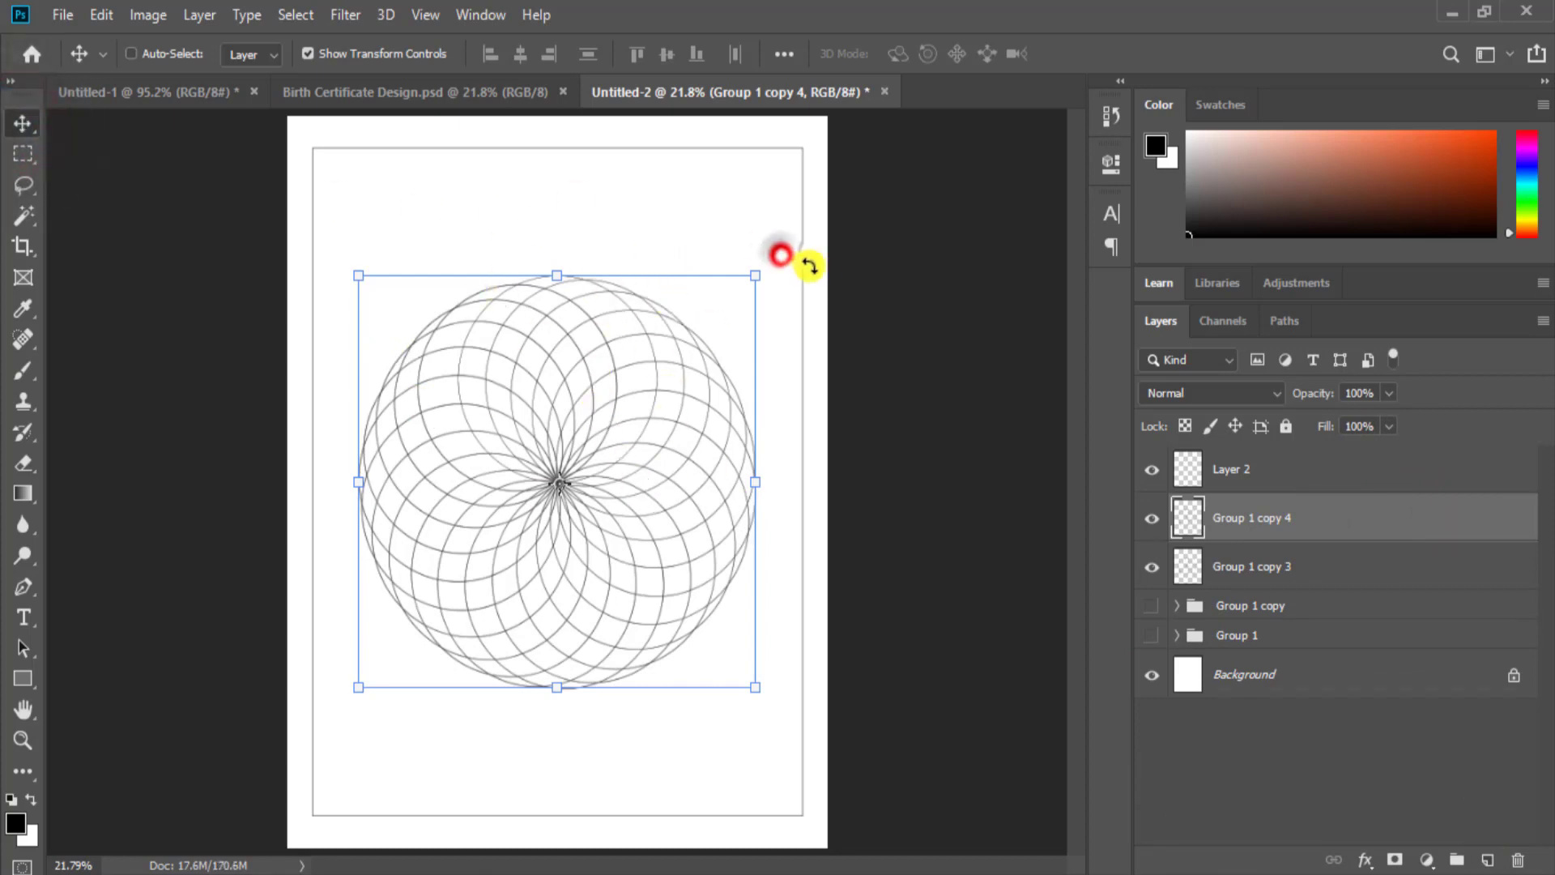
left_click_drag(809, 266, 798, 309)
left_click(1097, 57)
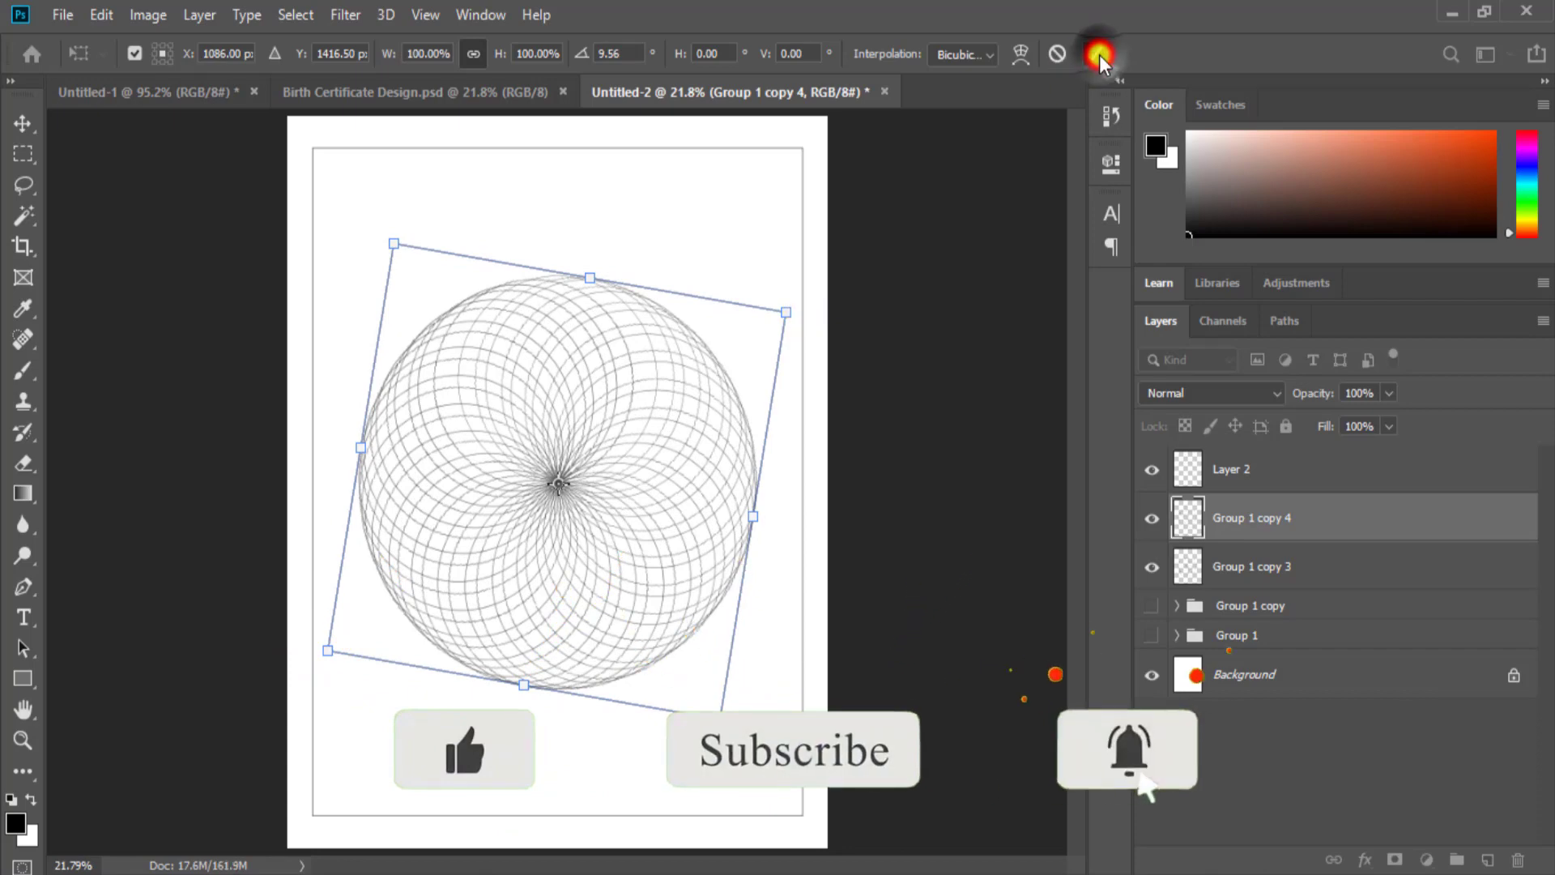
left_click(1206, 717)
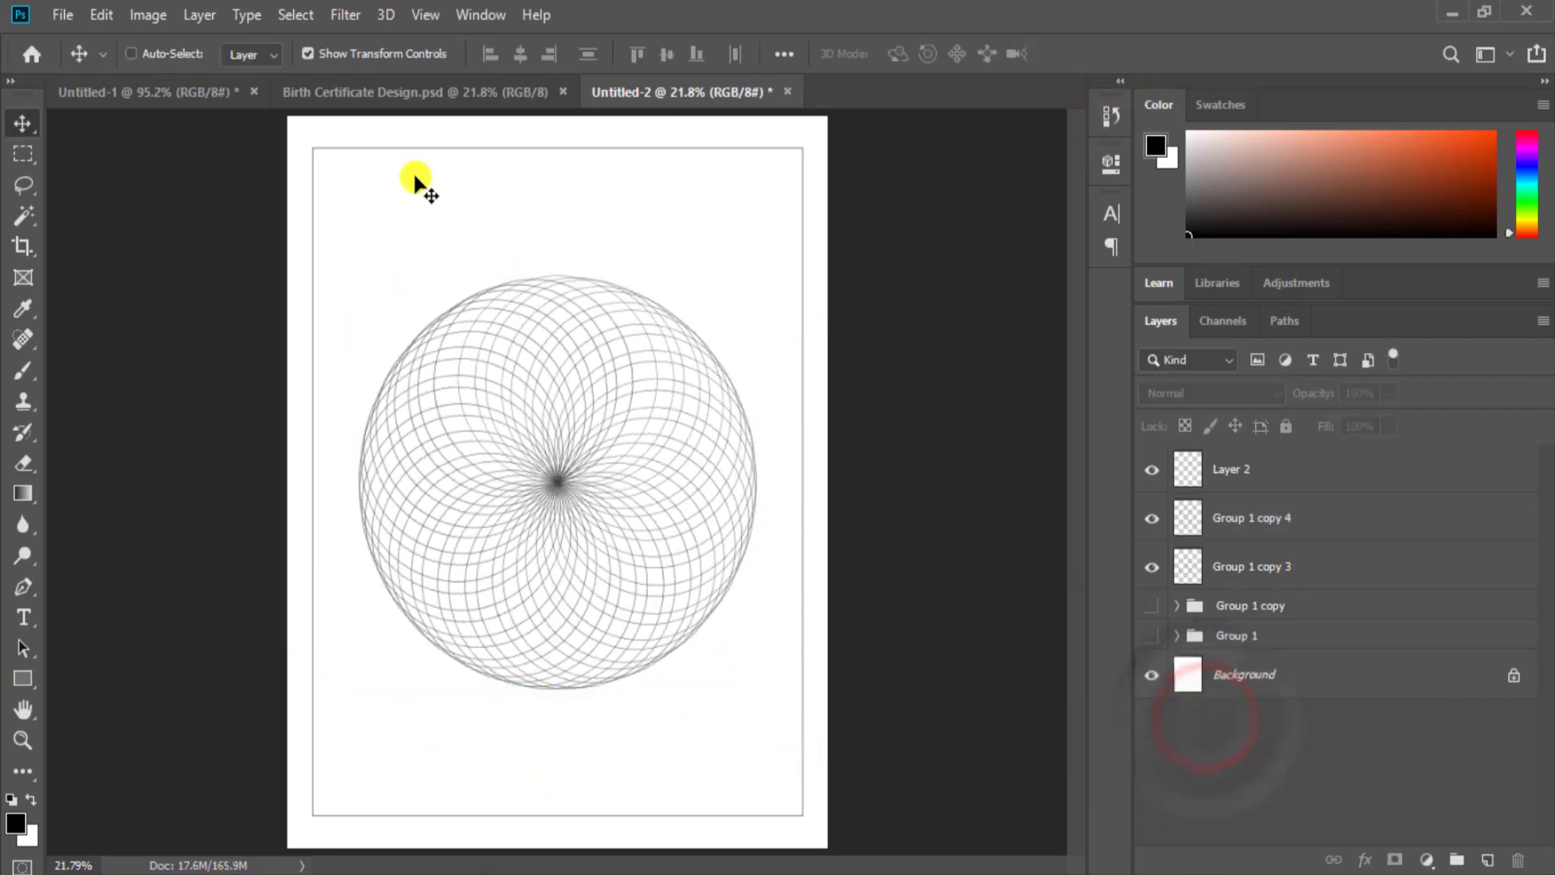
- Compare the pattern with Untitled-1 and Birth Certificate Design.psd, and merge Group 1 copy 4 and Group 1 copy 3 in Untitled-2
left_click(139, 89)
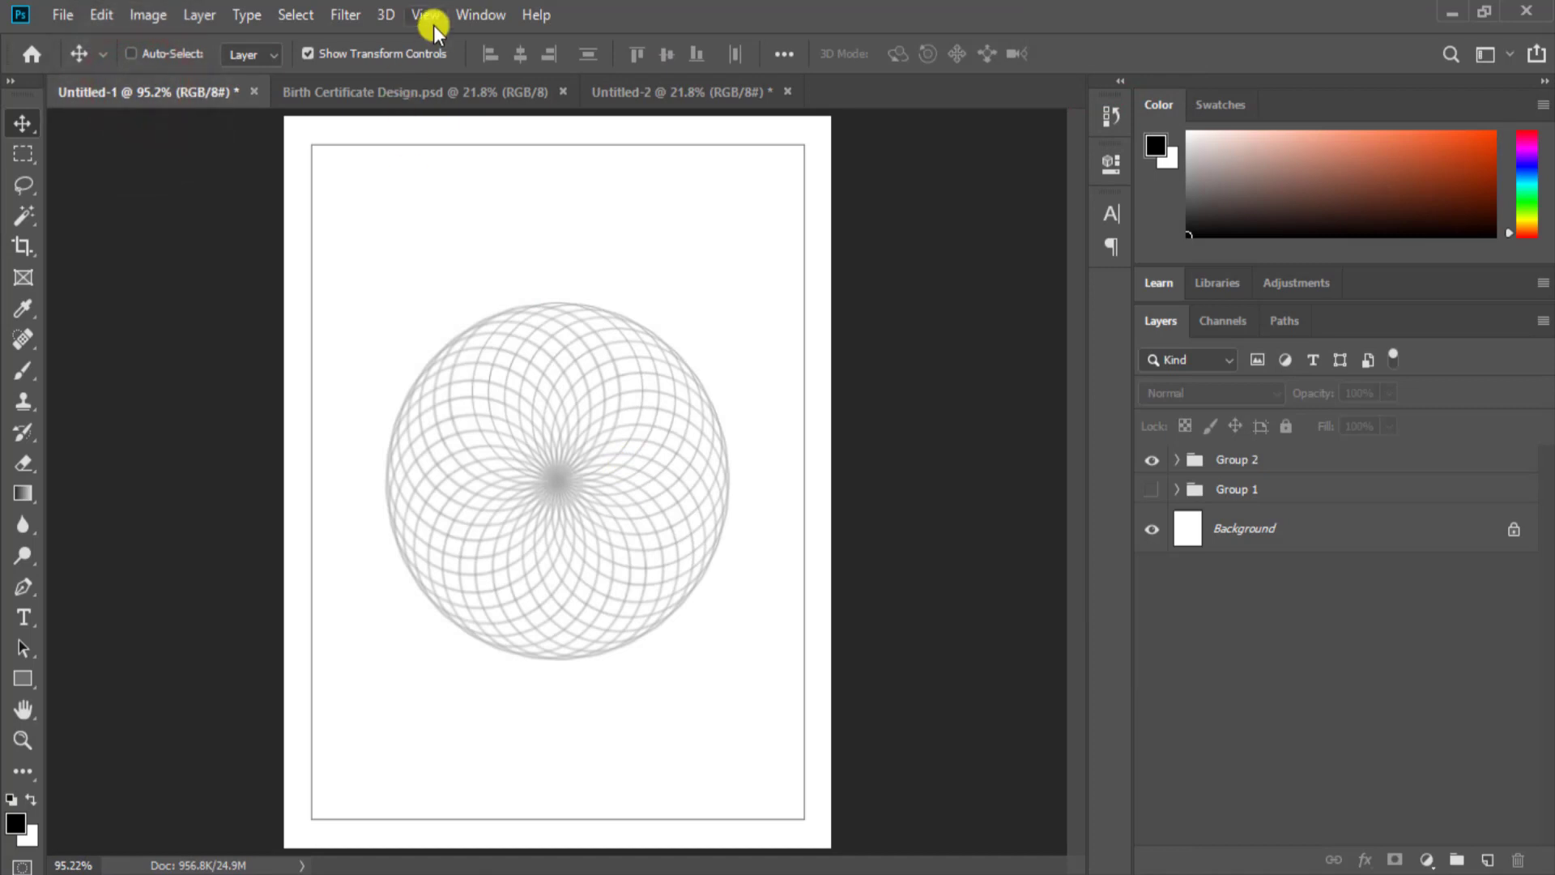
left_click(631, 89)
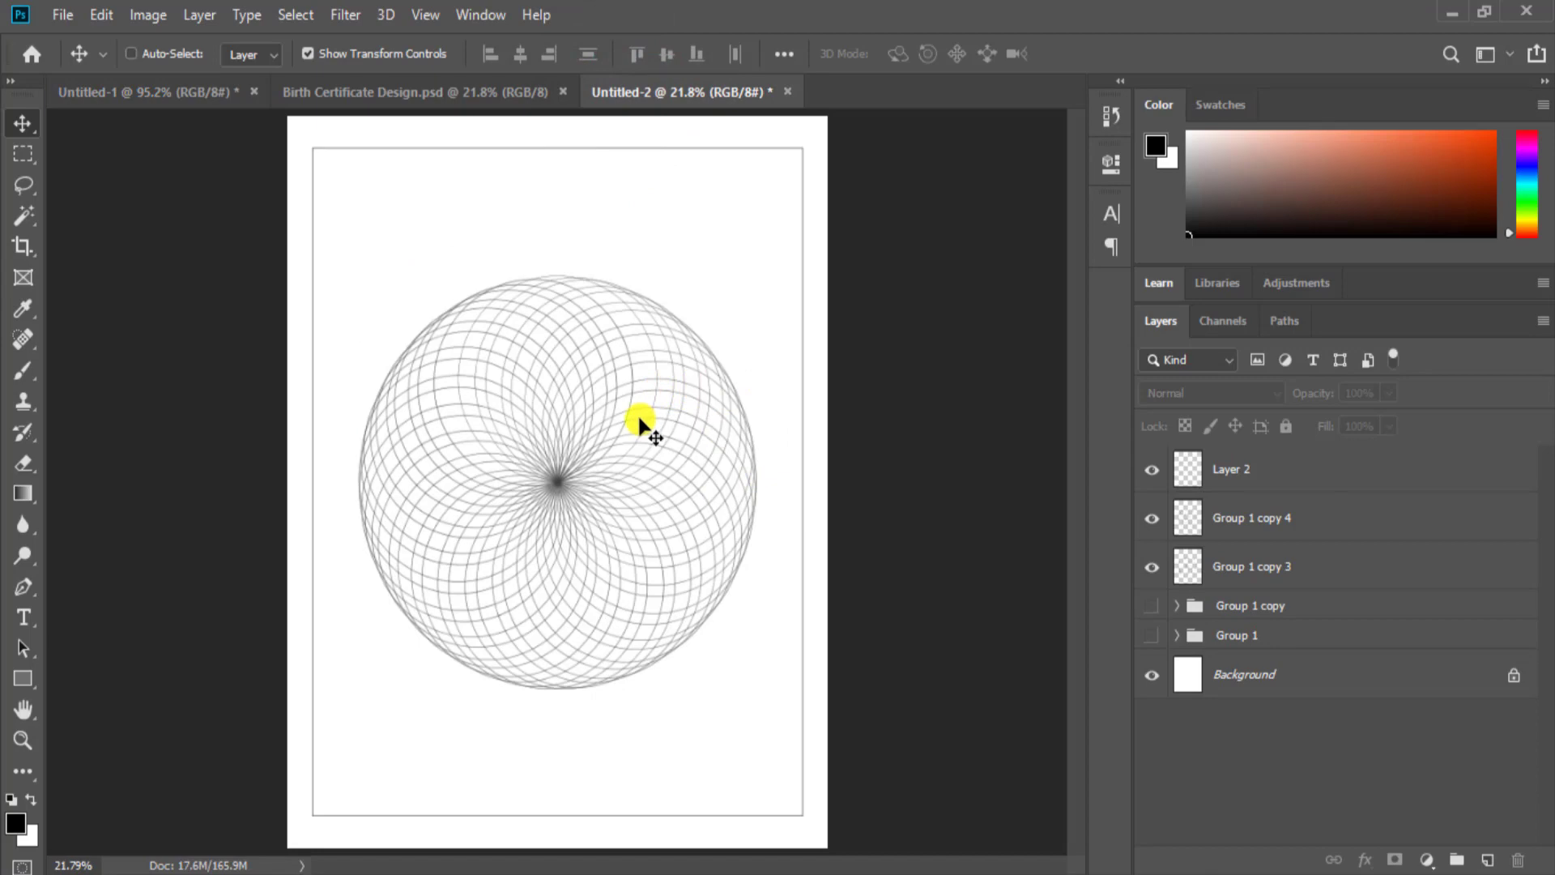
left_click(423, 94)
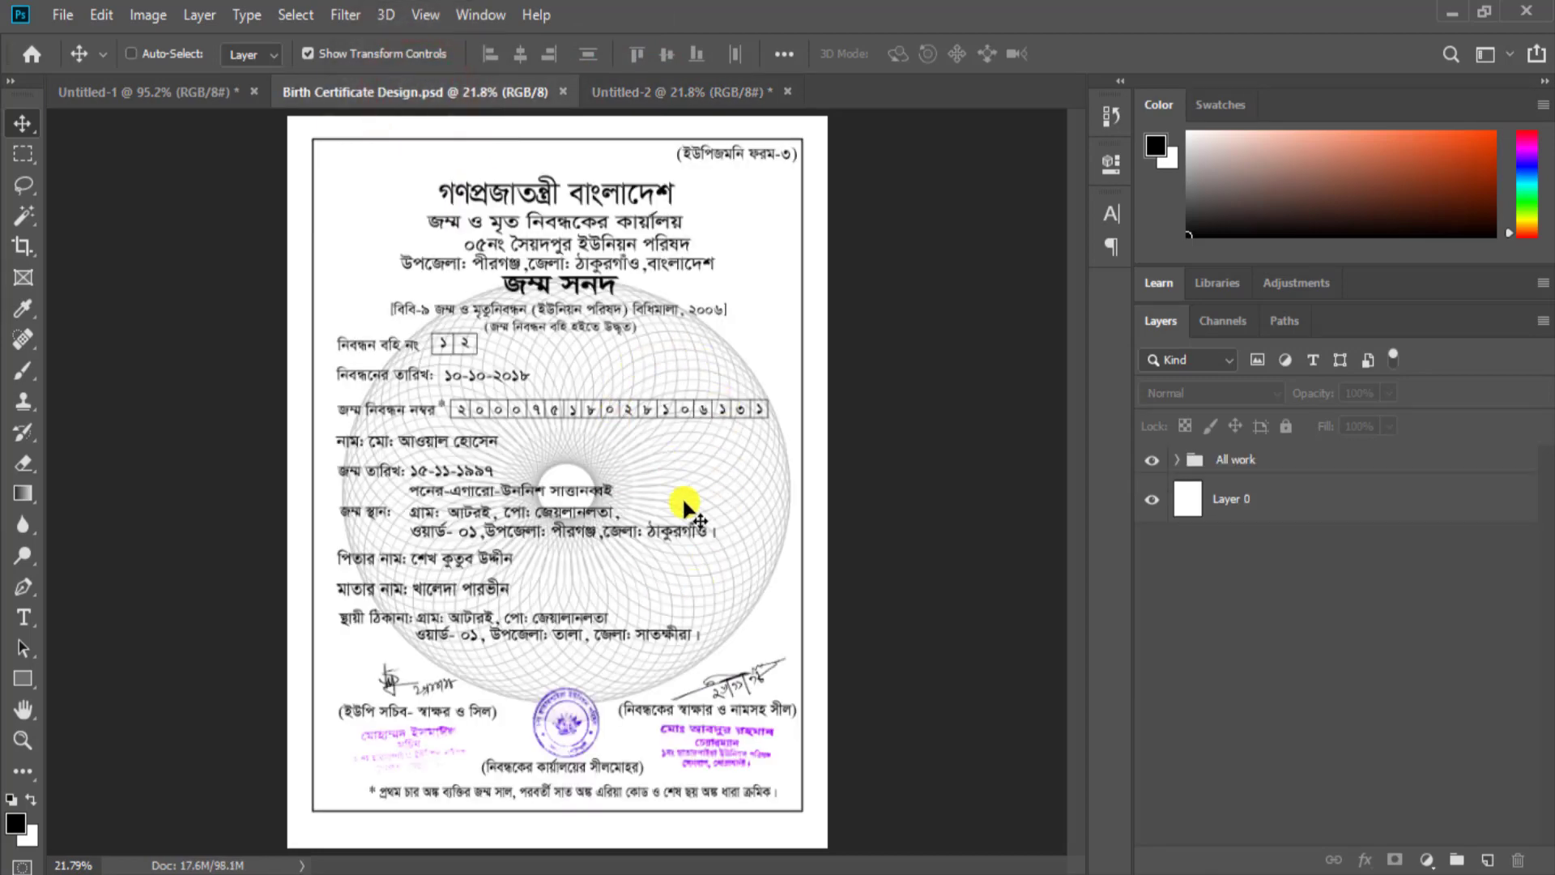
left_click(682, 93)
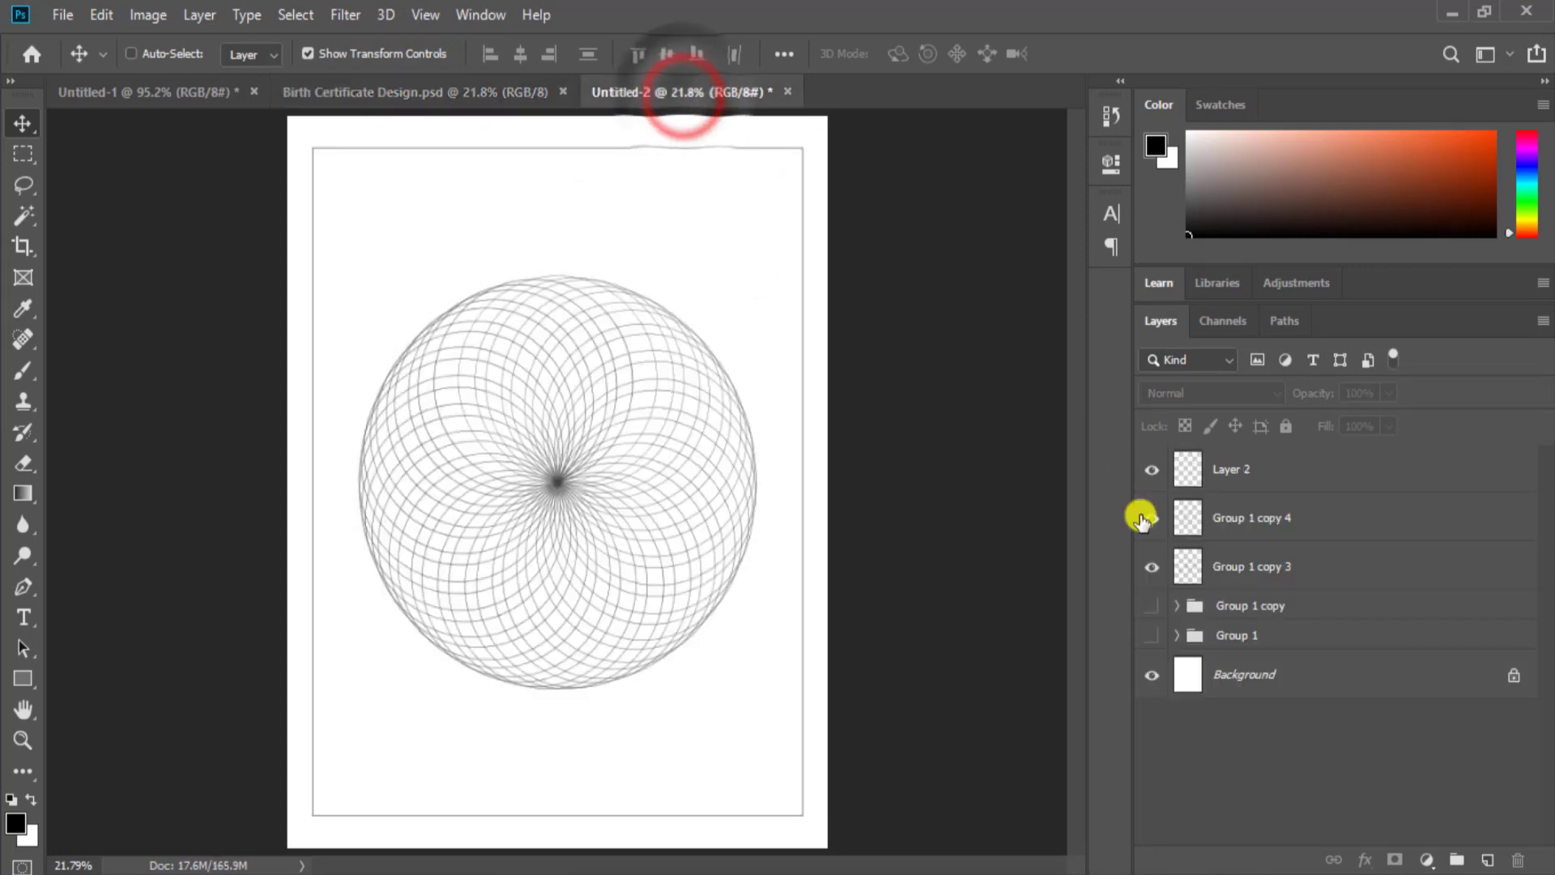
left_click(1258, 568)
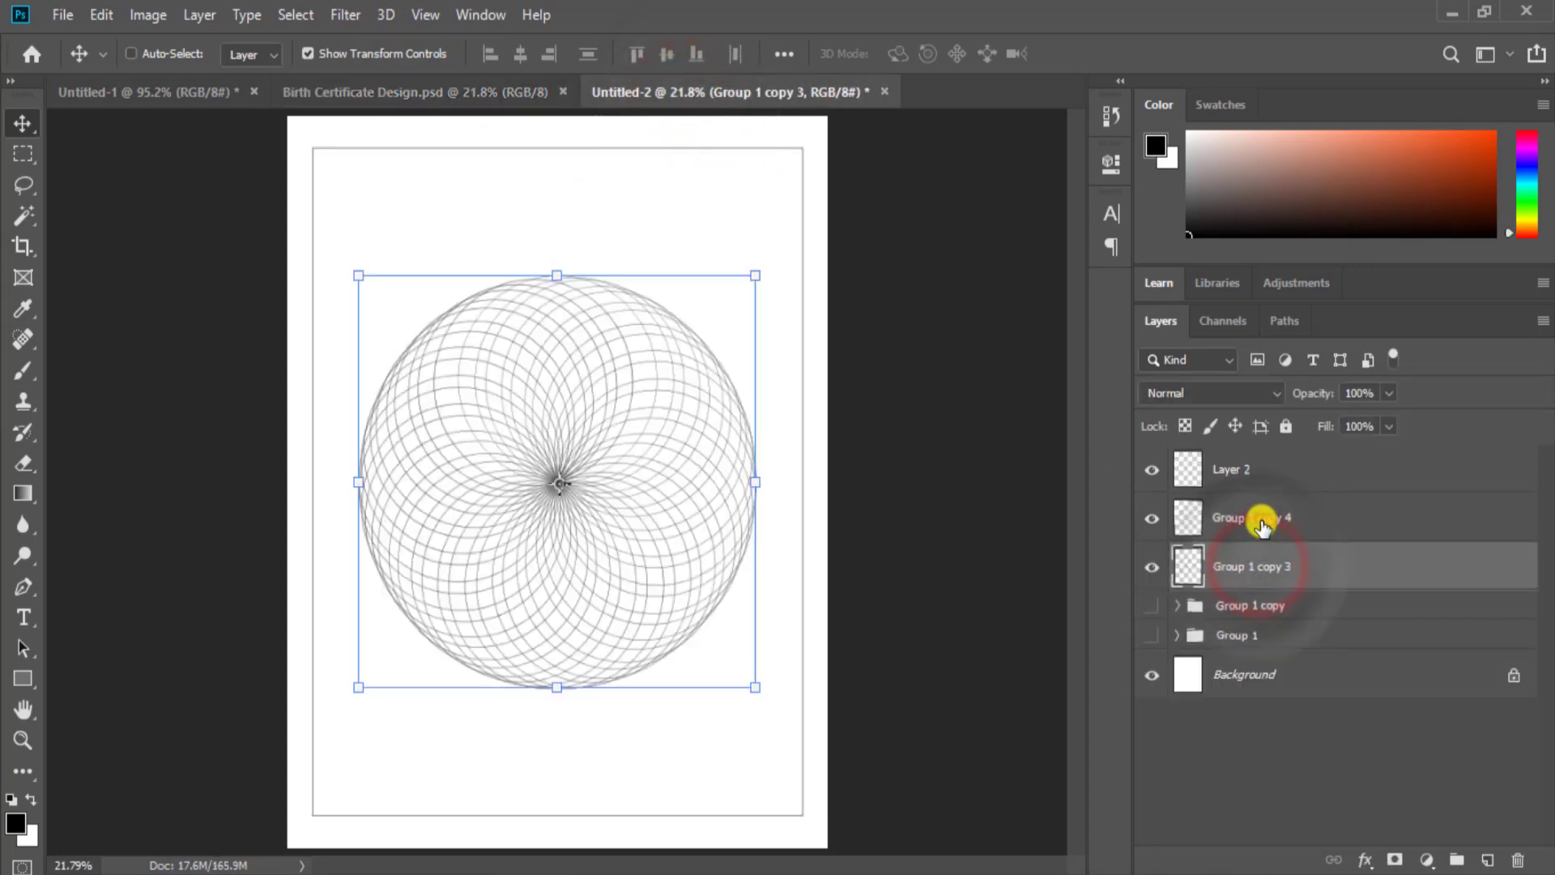
left_click(1263, 523, "ctrl")
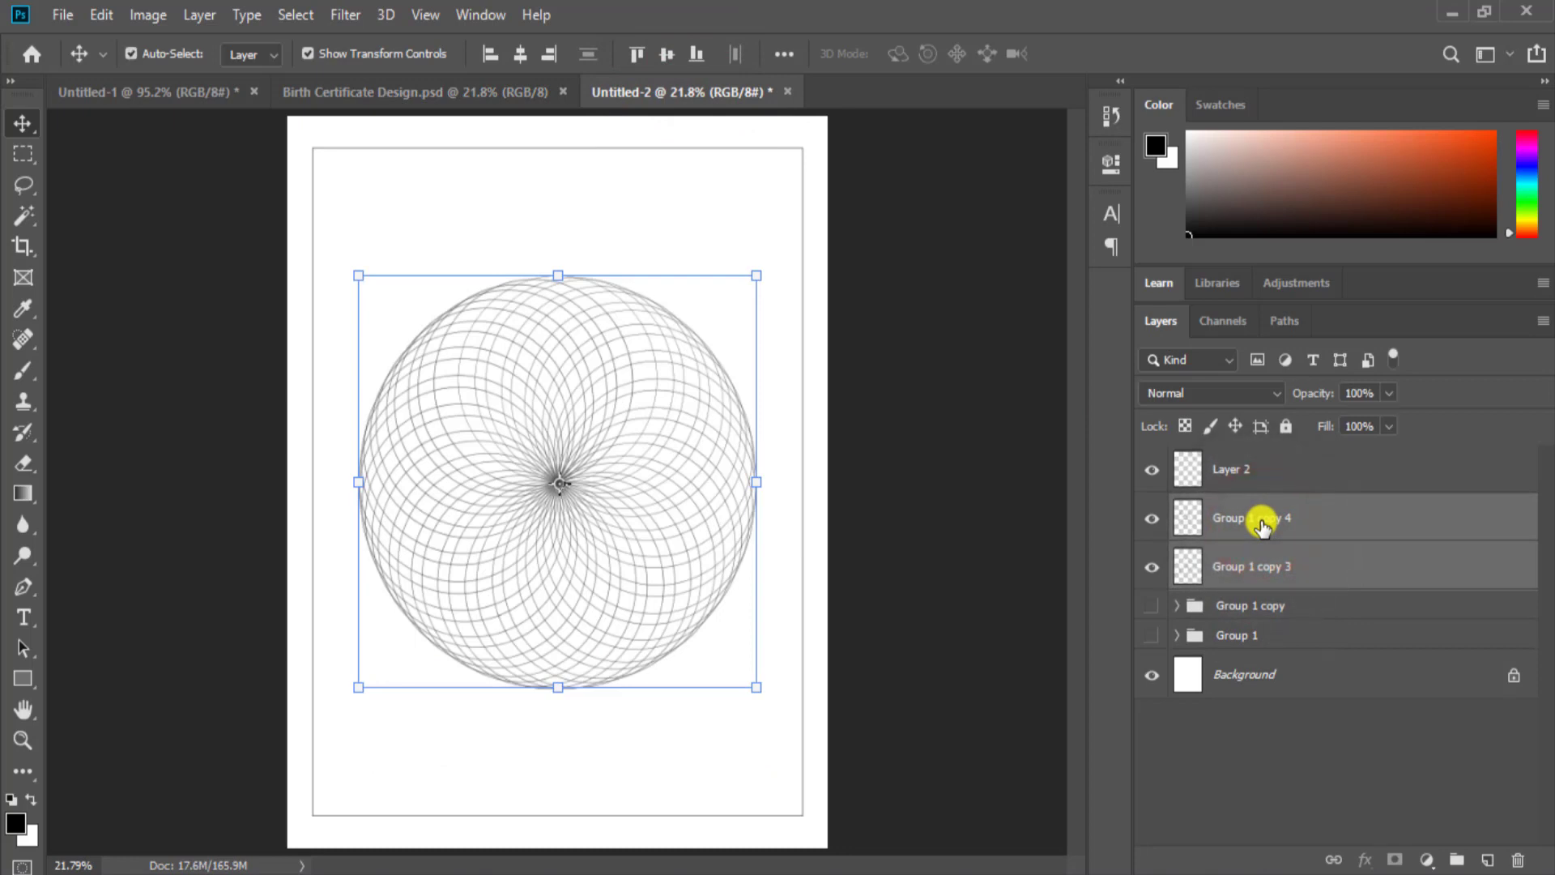
key("ctrl+e")
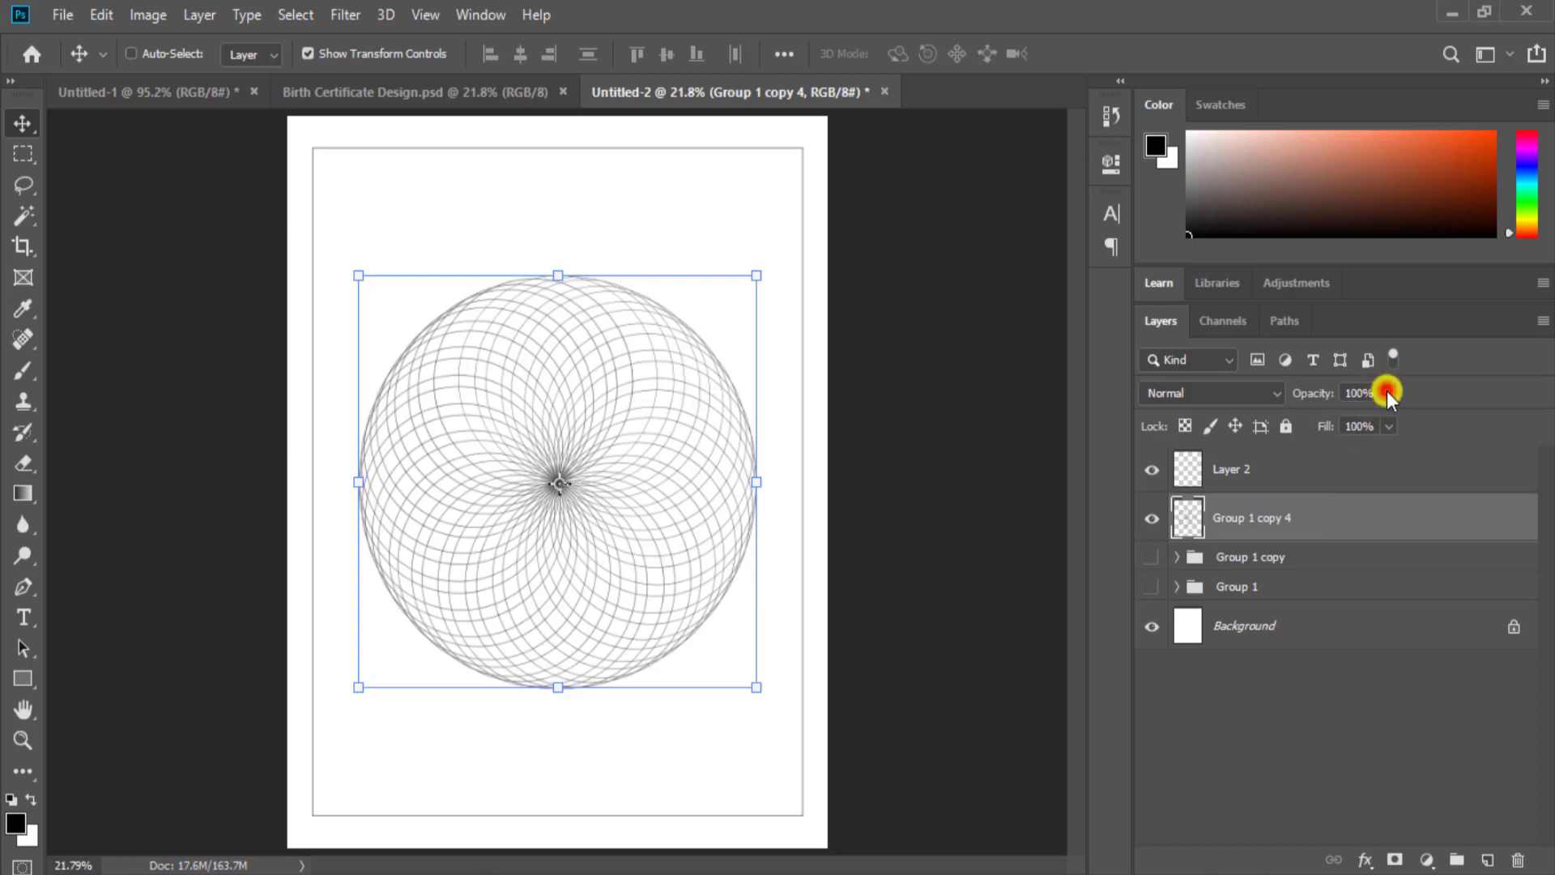
- Lighten the merged circular pattern with 64% opacity and 66% fill, and leave no layer selected
left_click_drag(1387, 393, 1354, 458)
left_click(1440, 420)
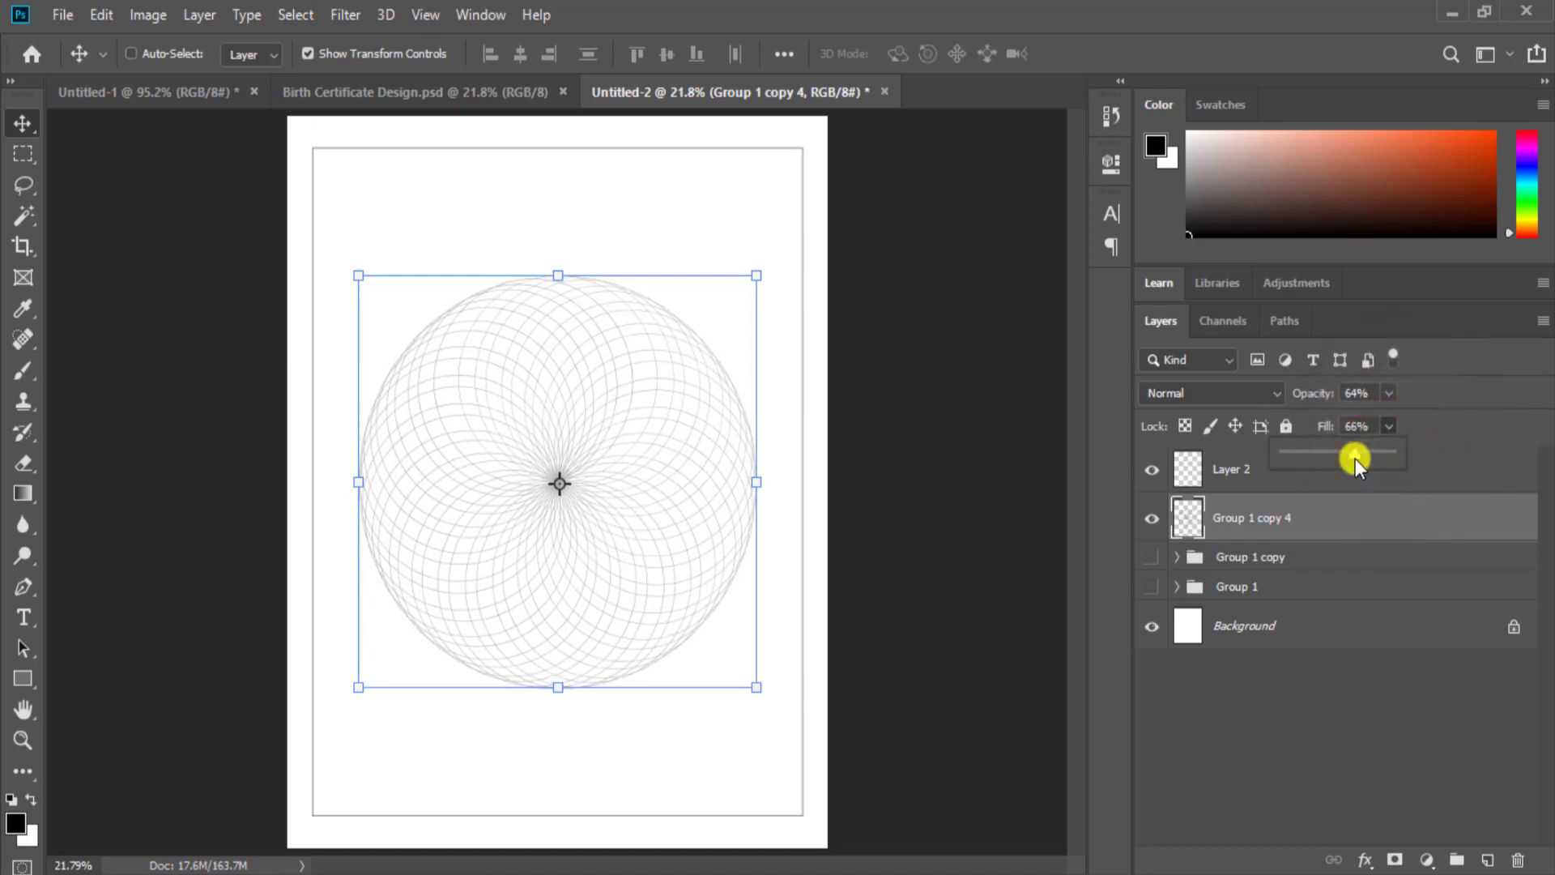
left_click(1256, 717)
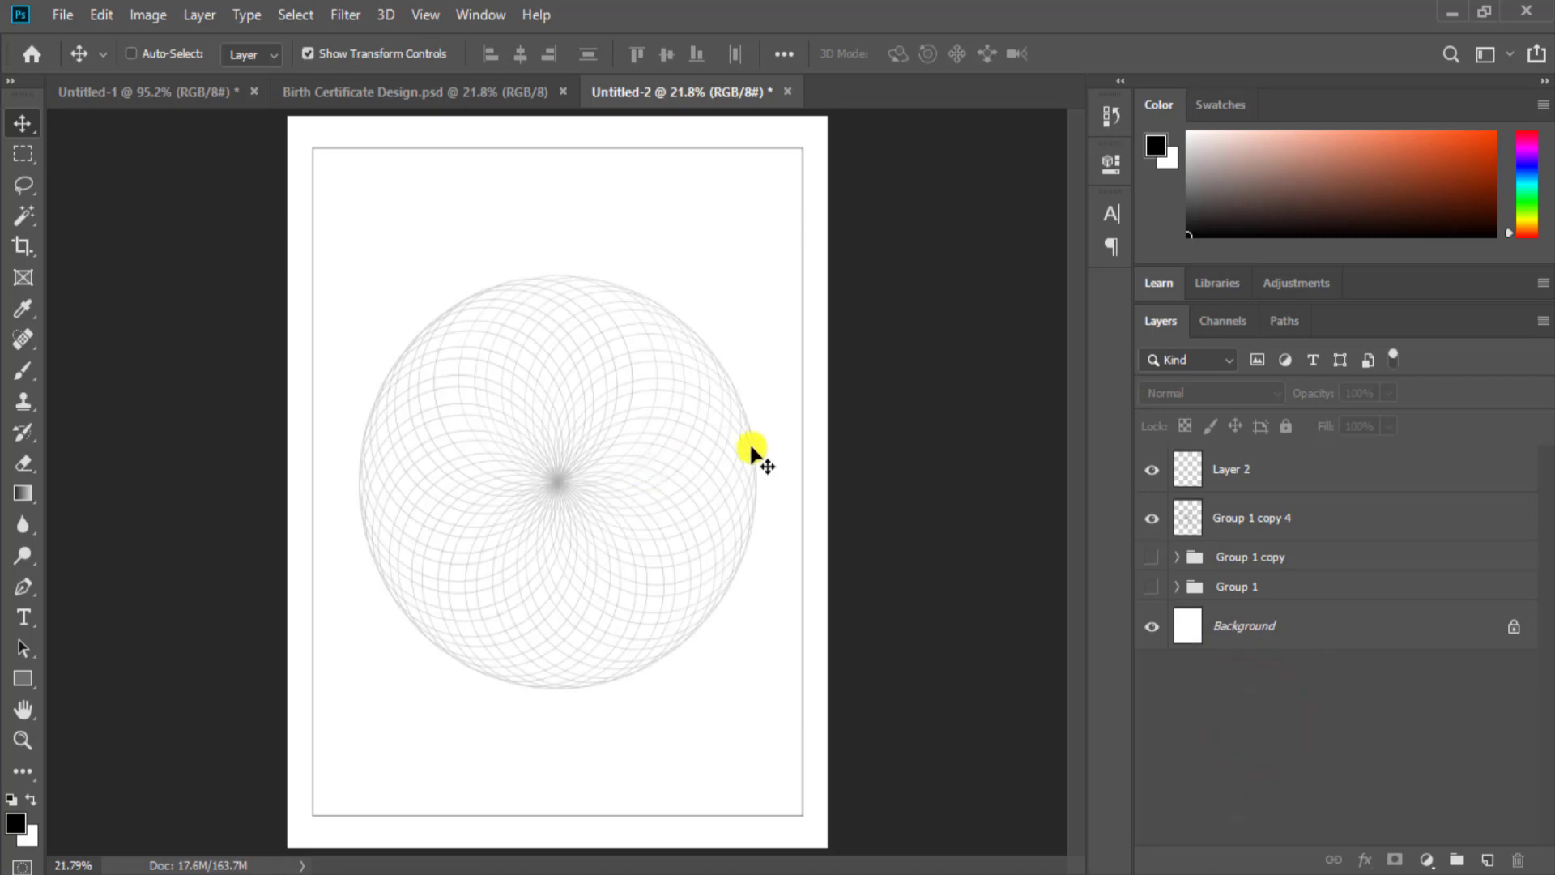
- Set the opacity and fill of the circular pattern layer Group 1 copy 4 to 100%, and leave no layer selected
left_click(1342, 517)
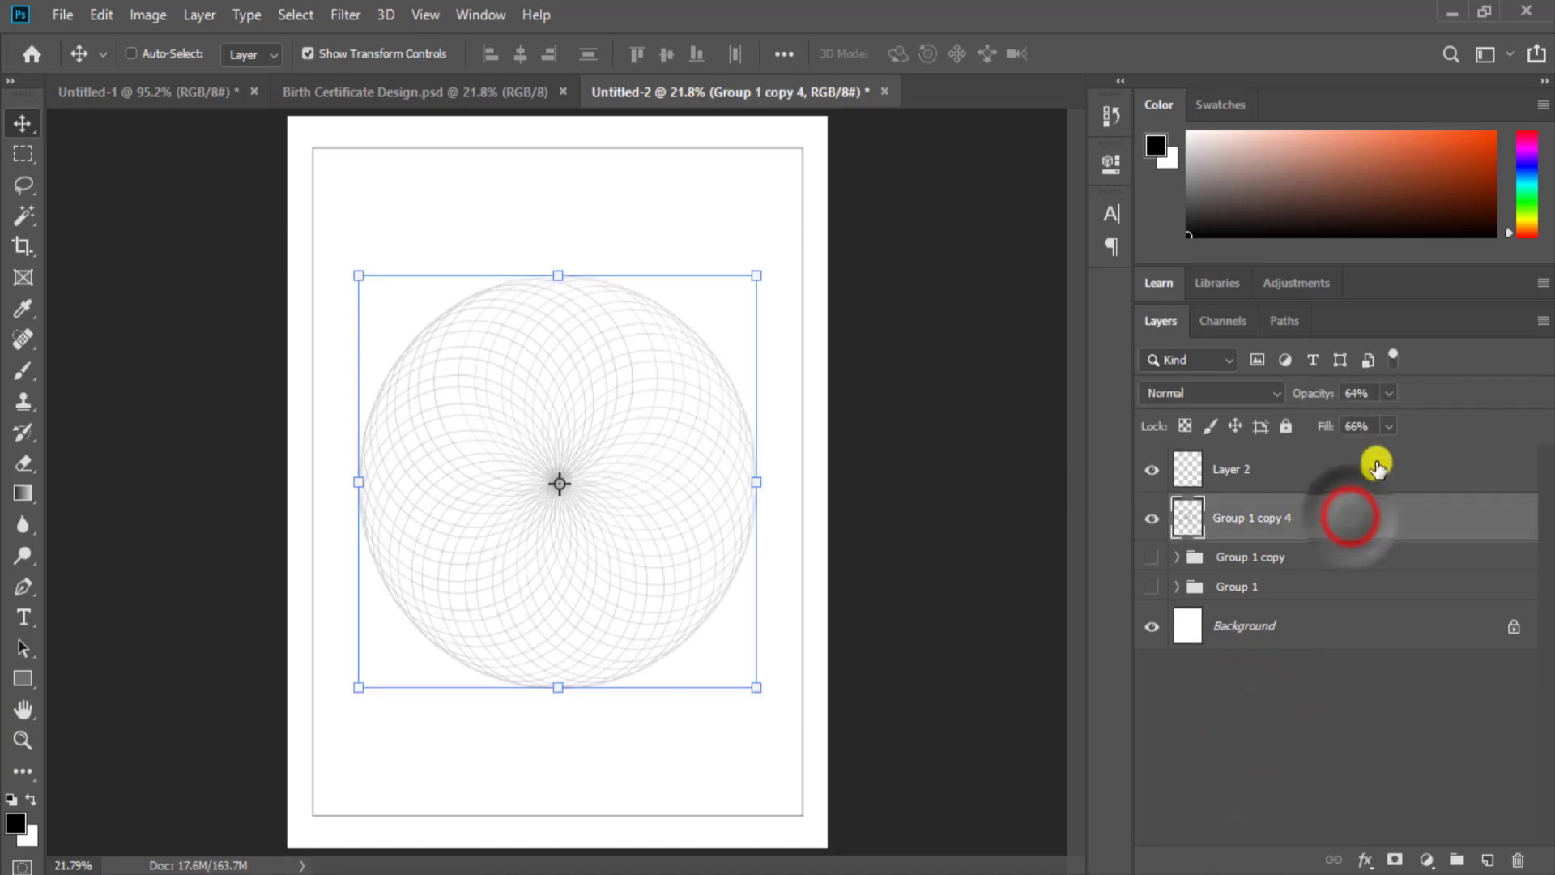
left_click(1389, 426)
left_click_drag(1388, 457, 1436, 416)
left_click(1389, 393)
left_click(1348, 684)
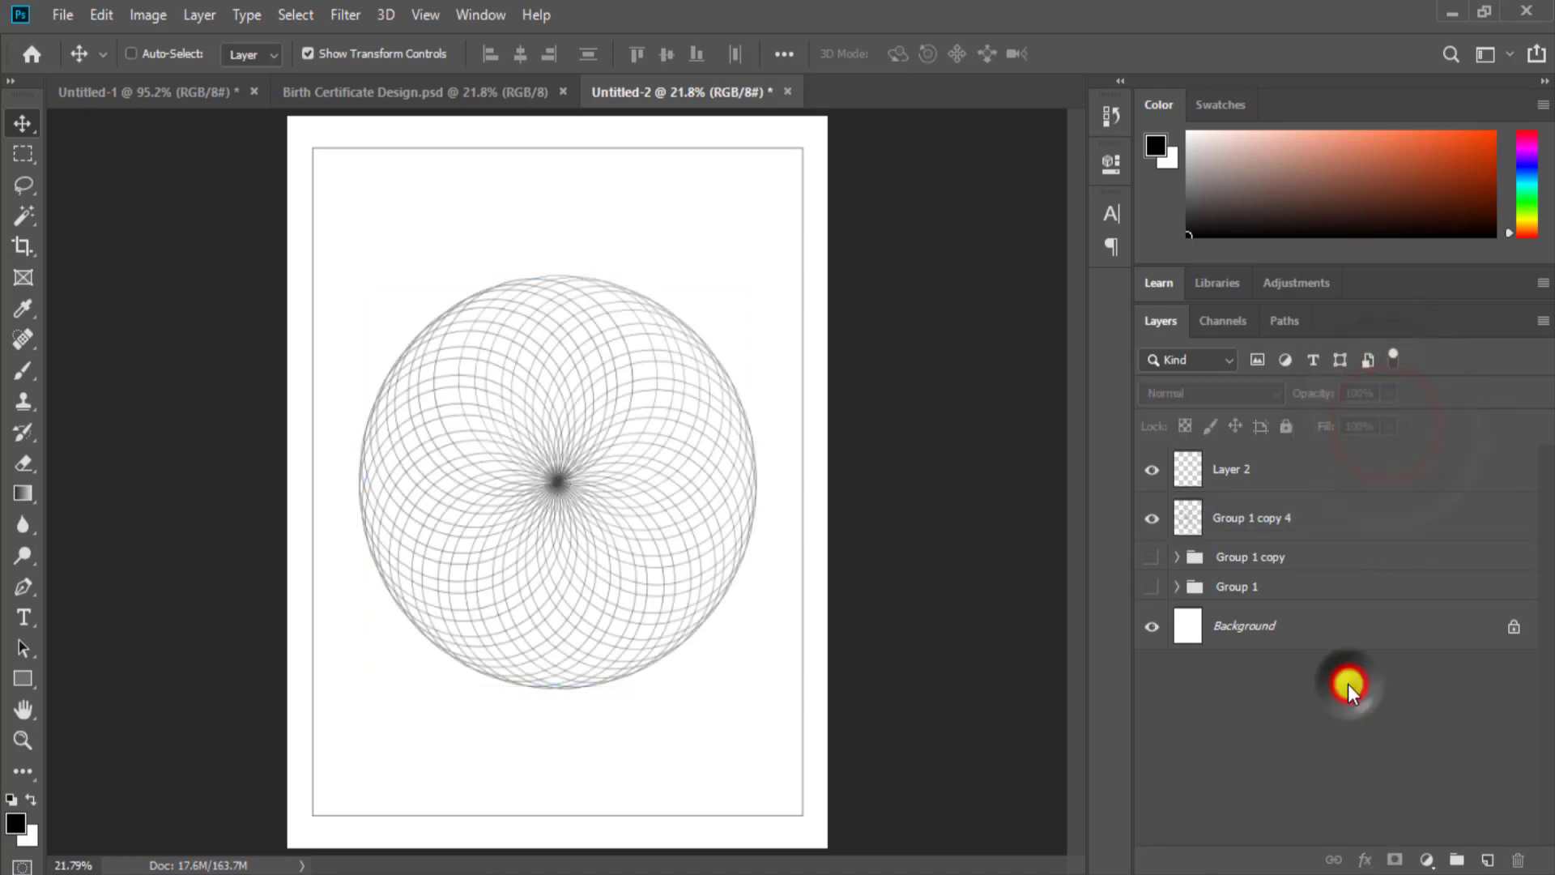
- Apply a dark grey #636262 Color Overlay at 100% opacity to Group 1 copy 4, and leave no layer selected
left_click(1213, 528)
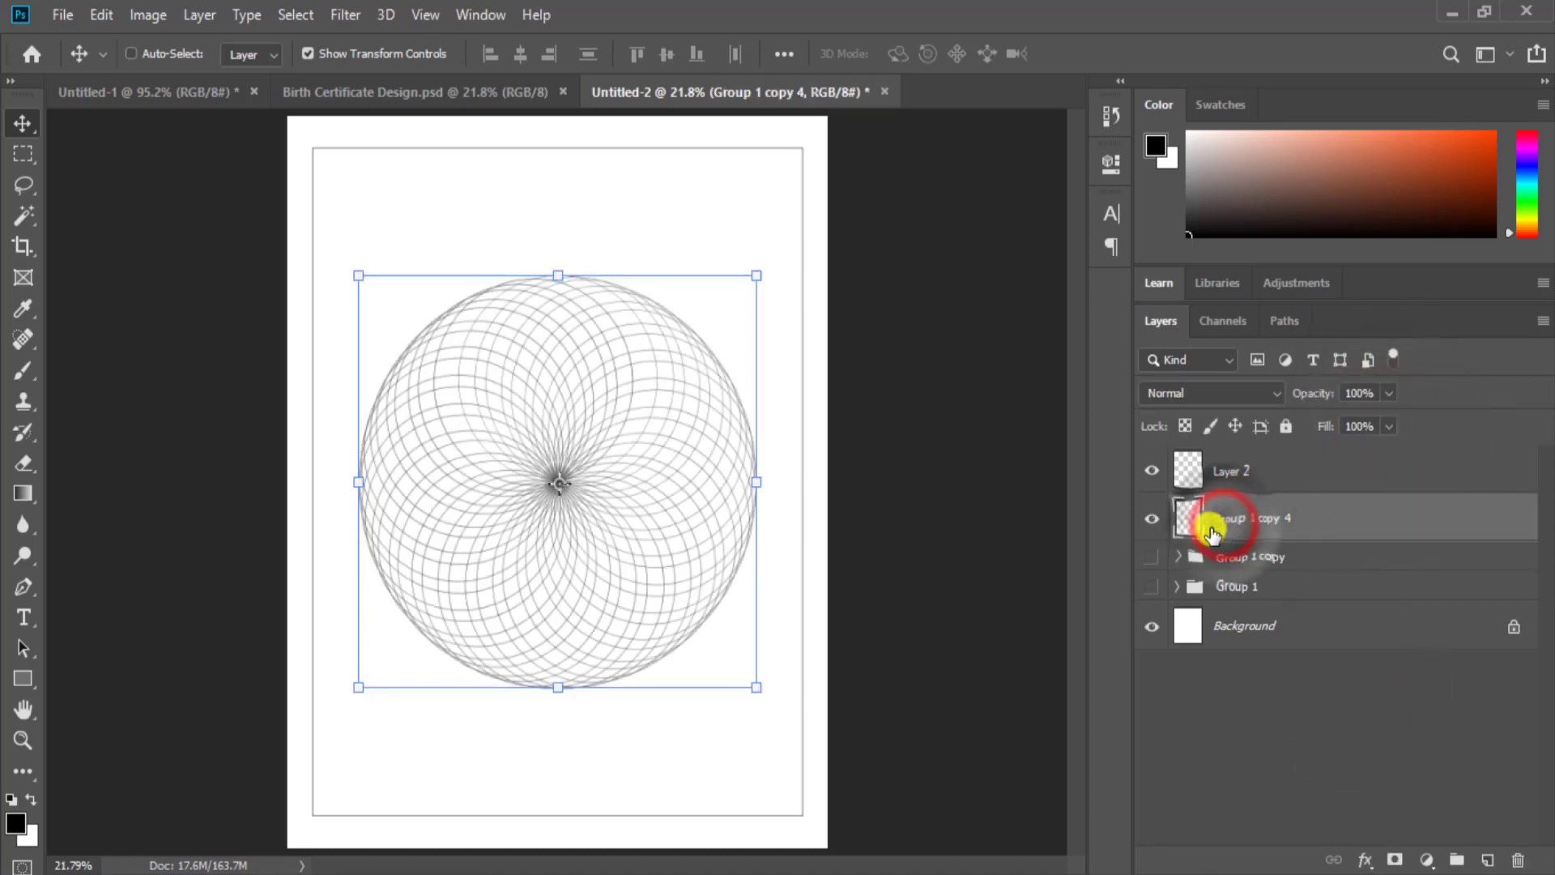
right_click(1277, 521)
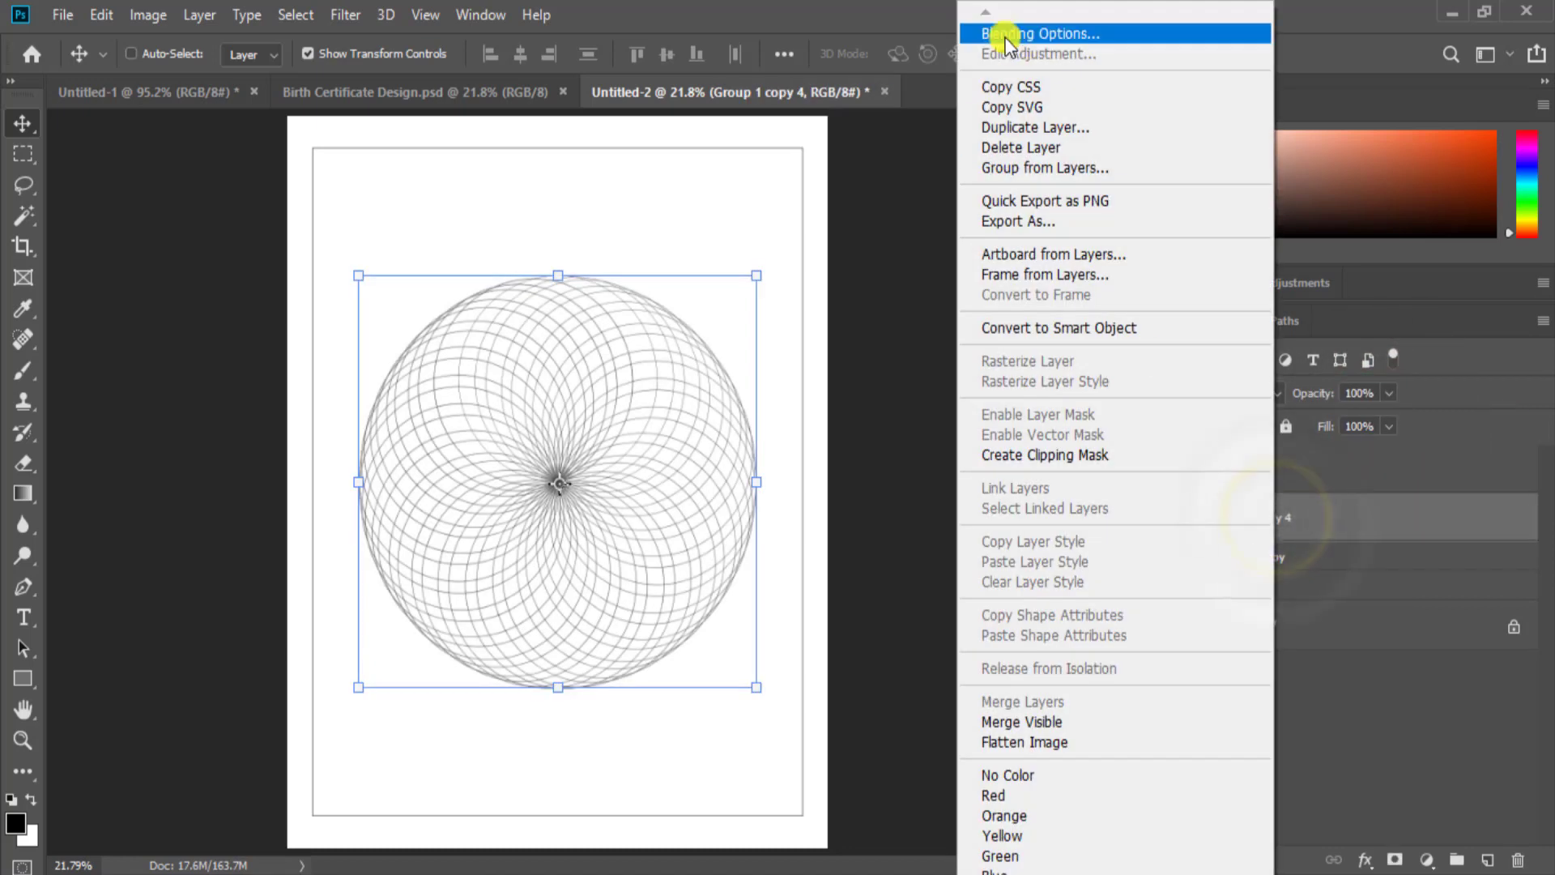
left_click(1005, 37)
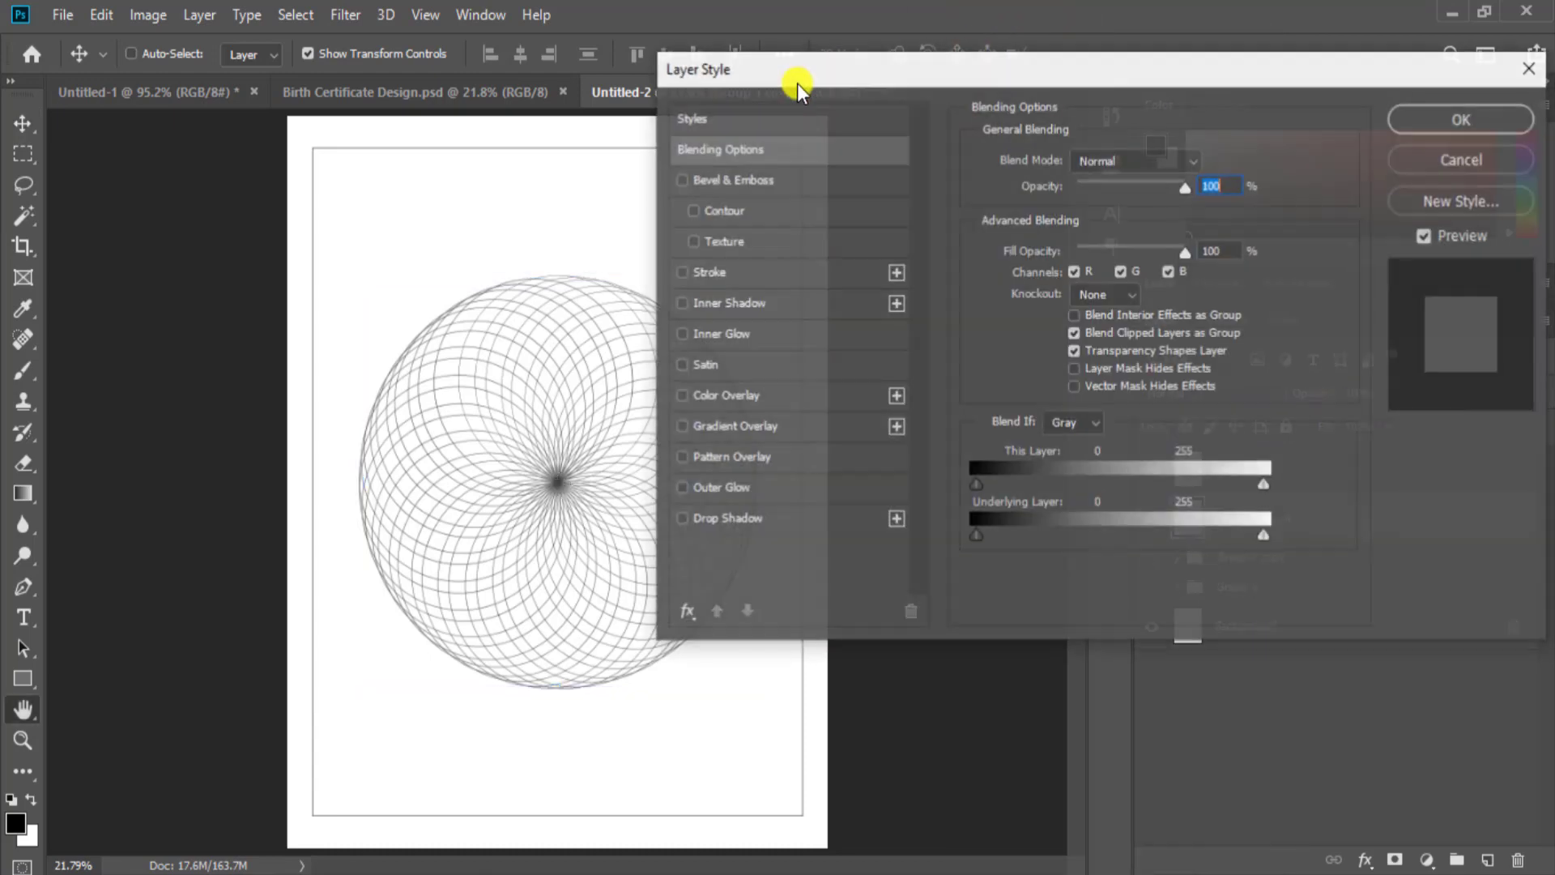
left_click_drag(763, 68, 914, 82)
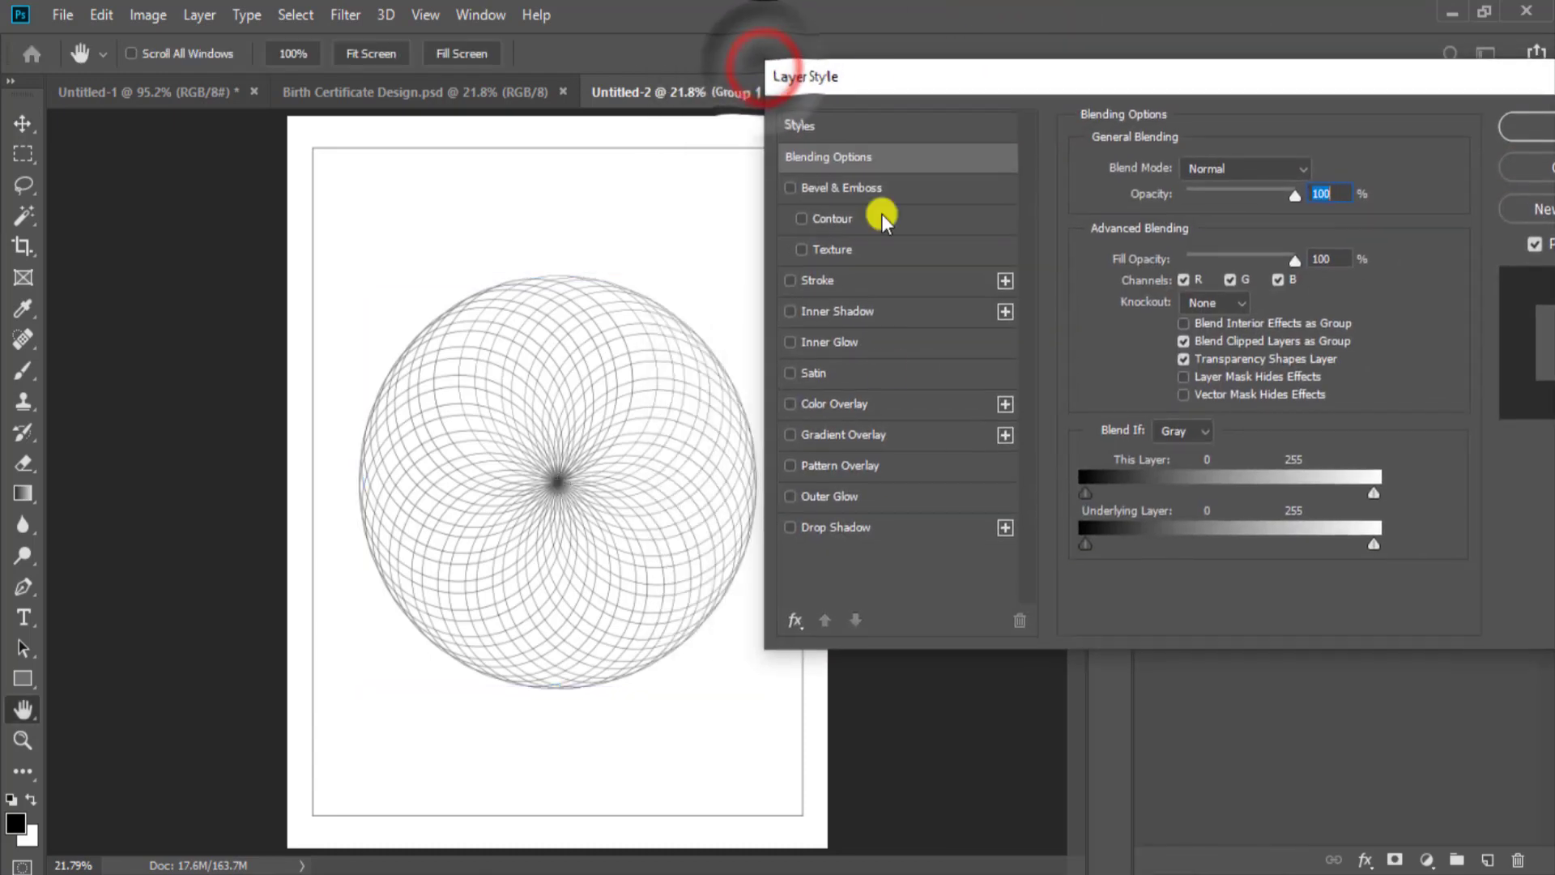
left_click(833, 405)
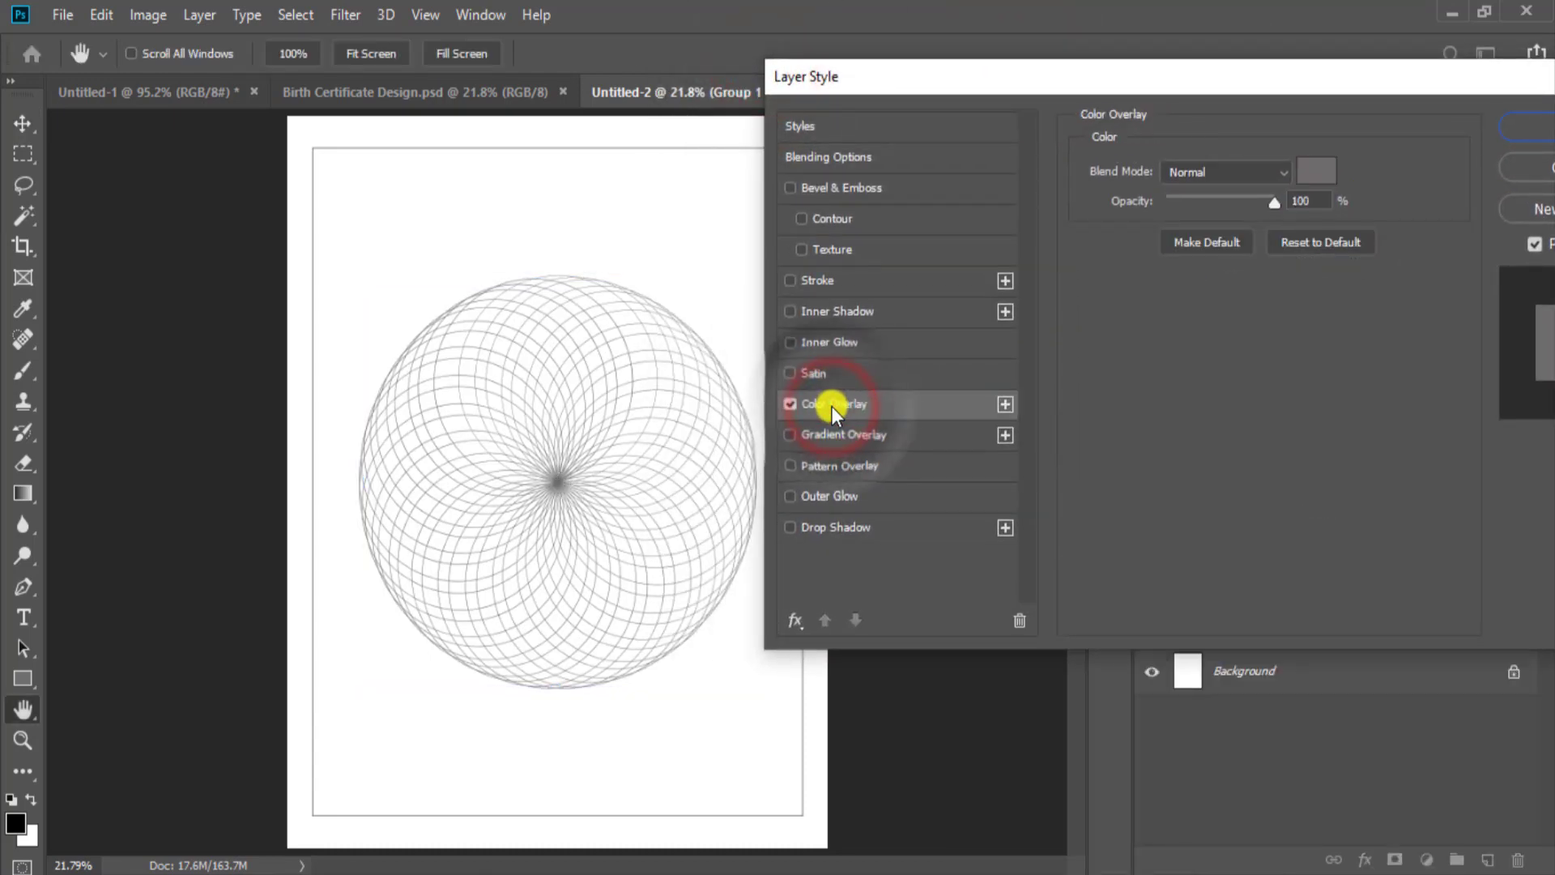
left_click(1306, 172)
left_click(961, 350)
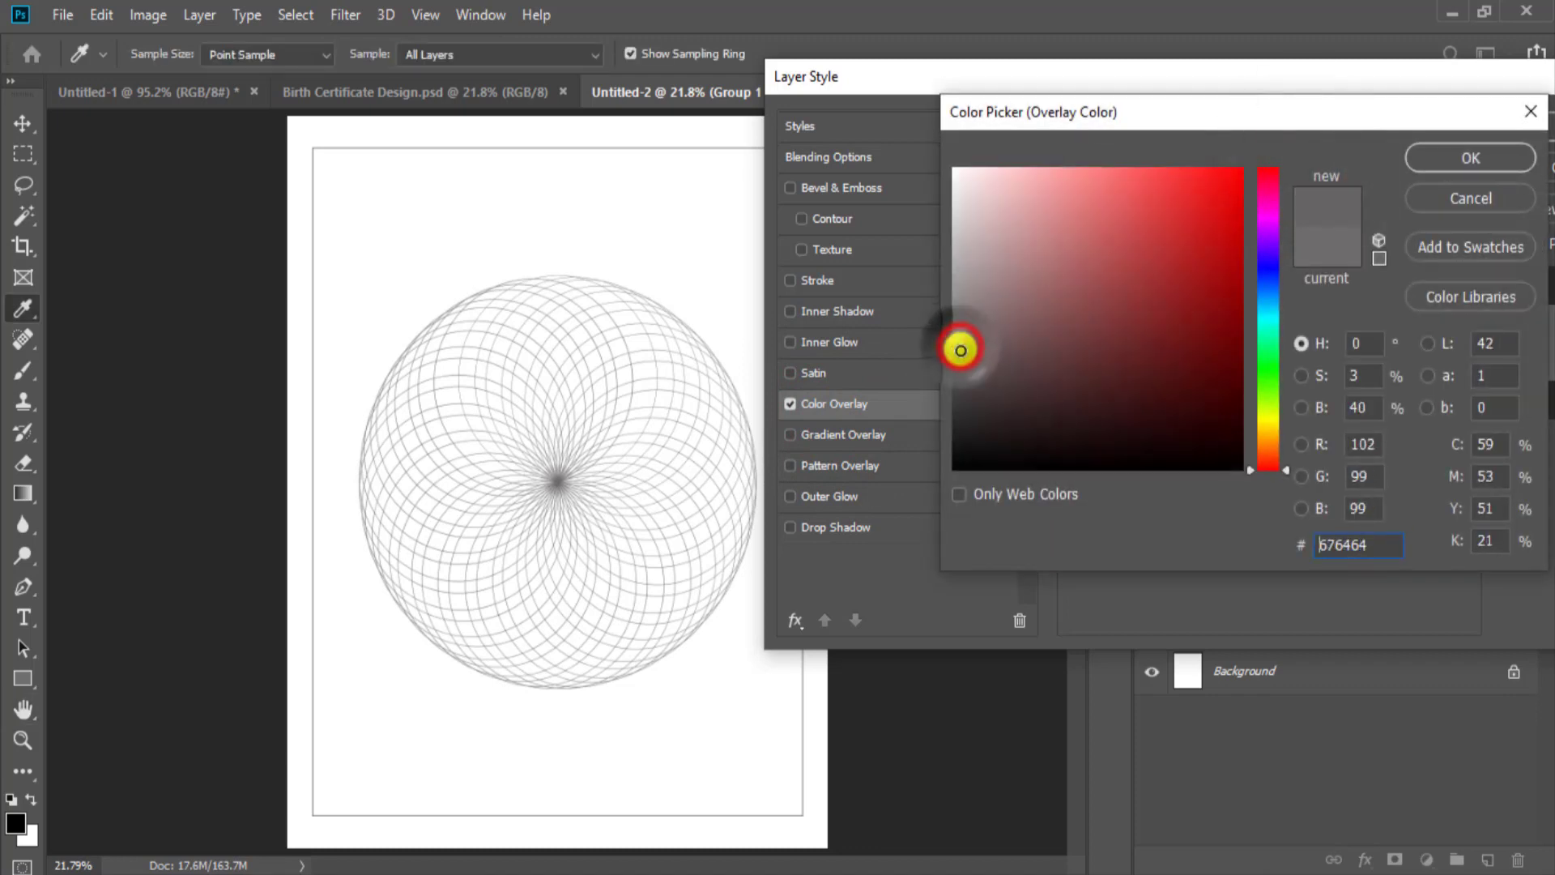
left_click_drag(961, 350, 962, 375)
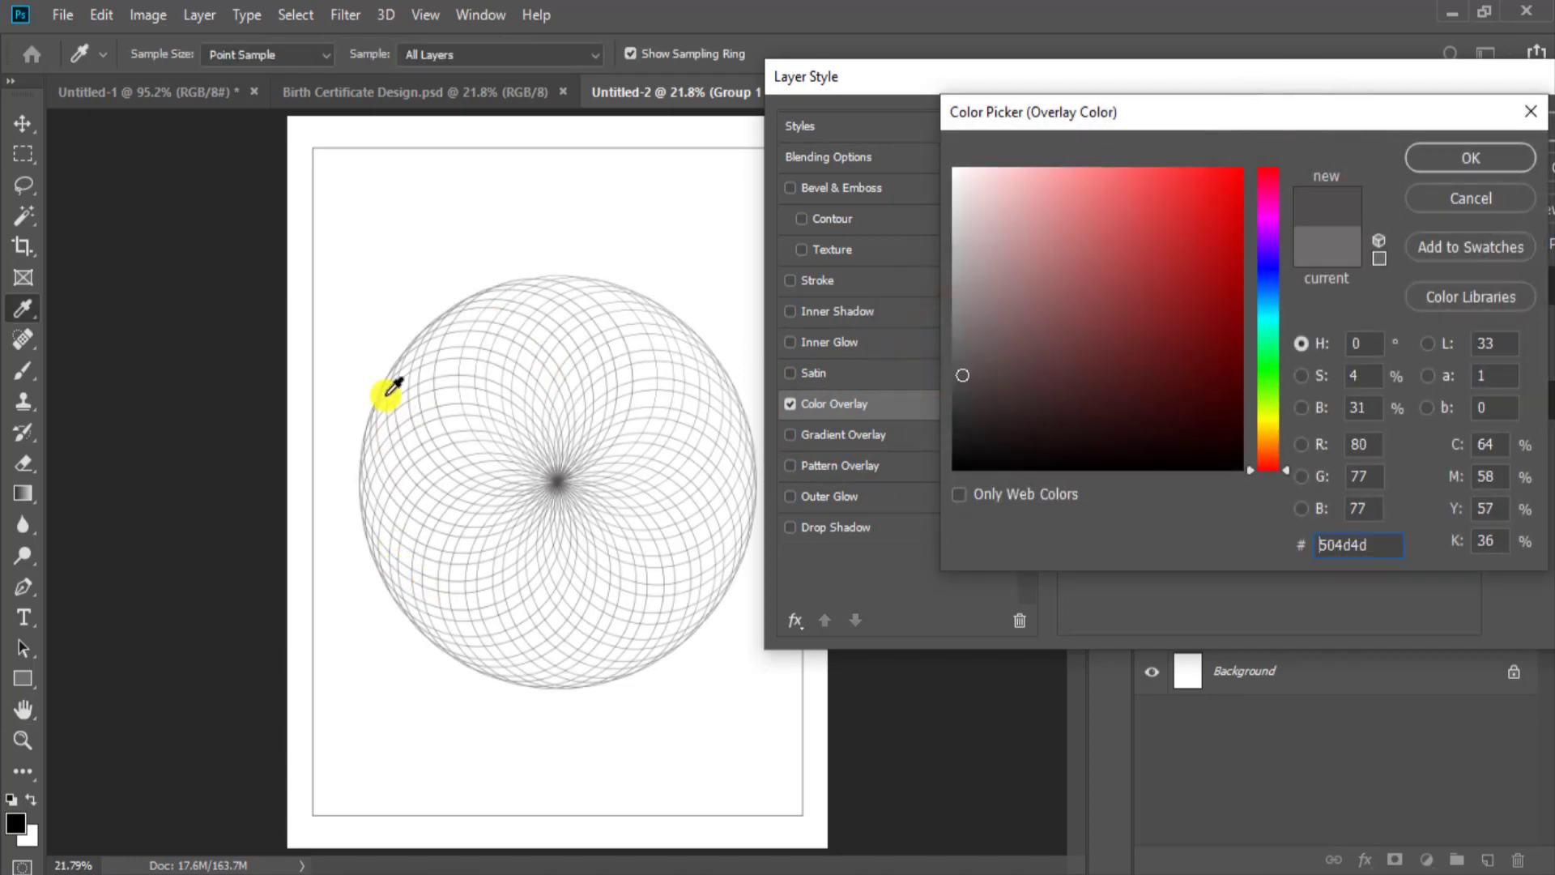
mouse_move(968, 348)
left_mouse_down()
mouse_move(961, 289)
mouse_move(956, 349)
left_mouse_up()
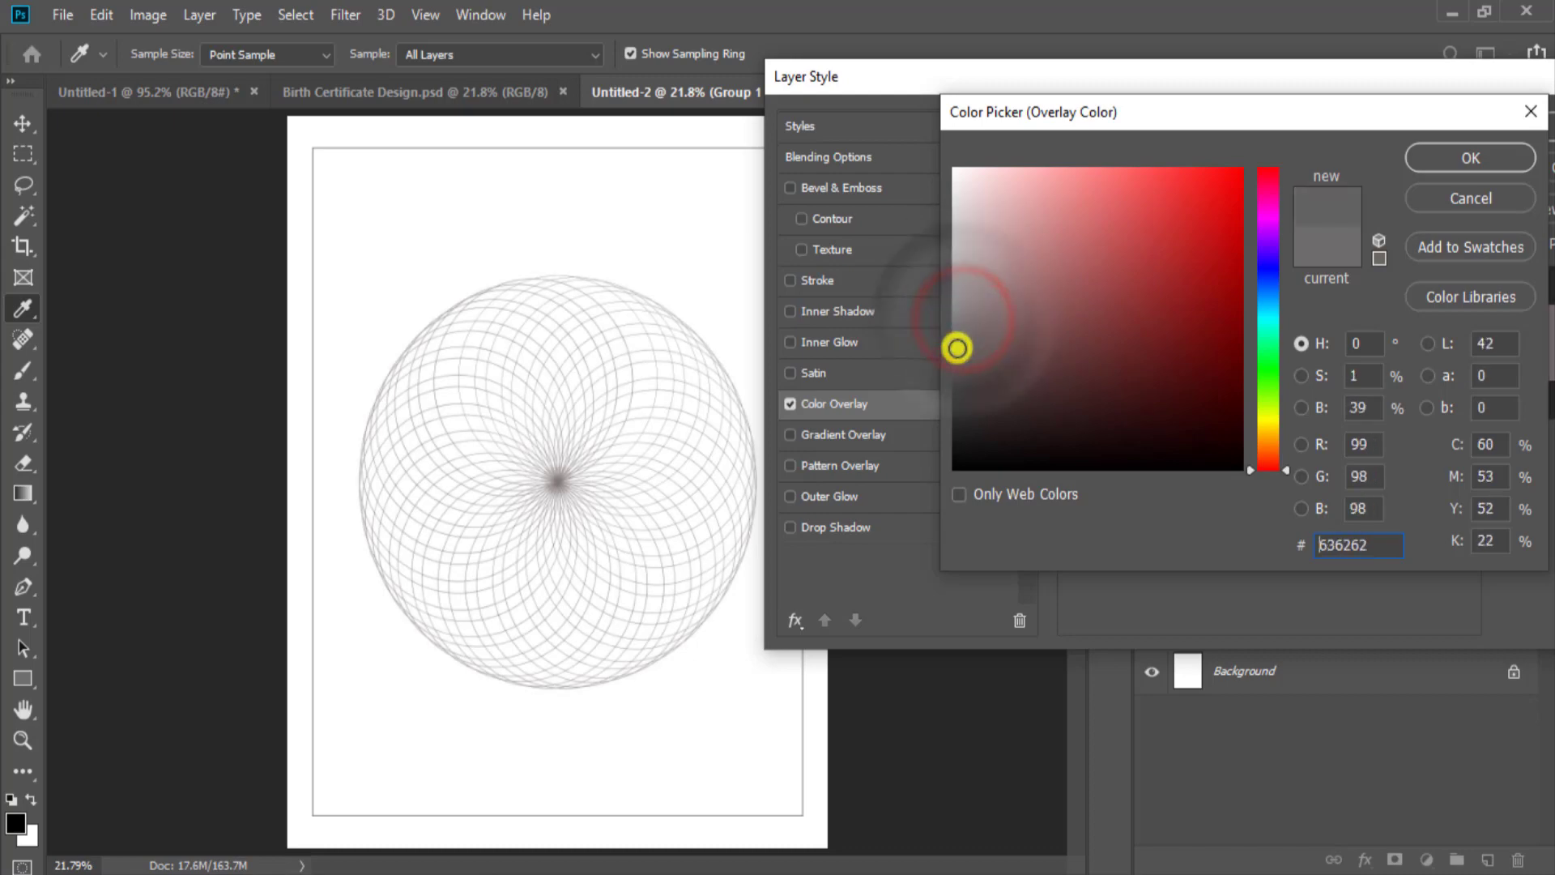
left_click(1470, 161)
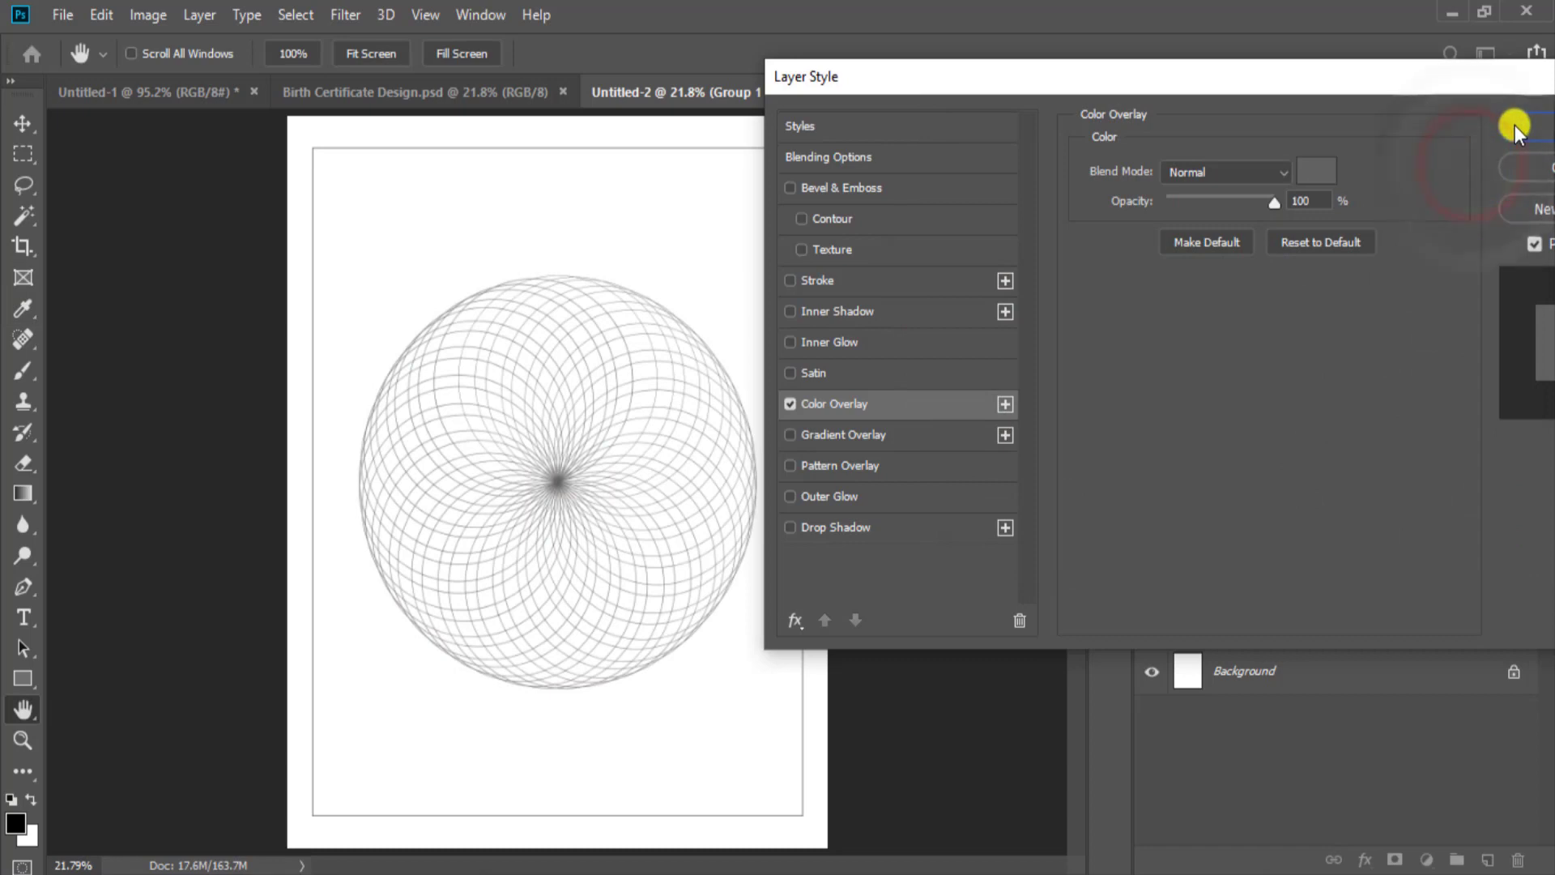
left_click(1515, 125)
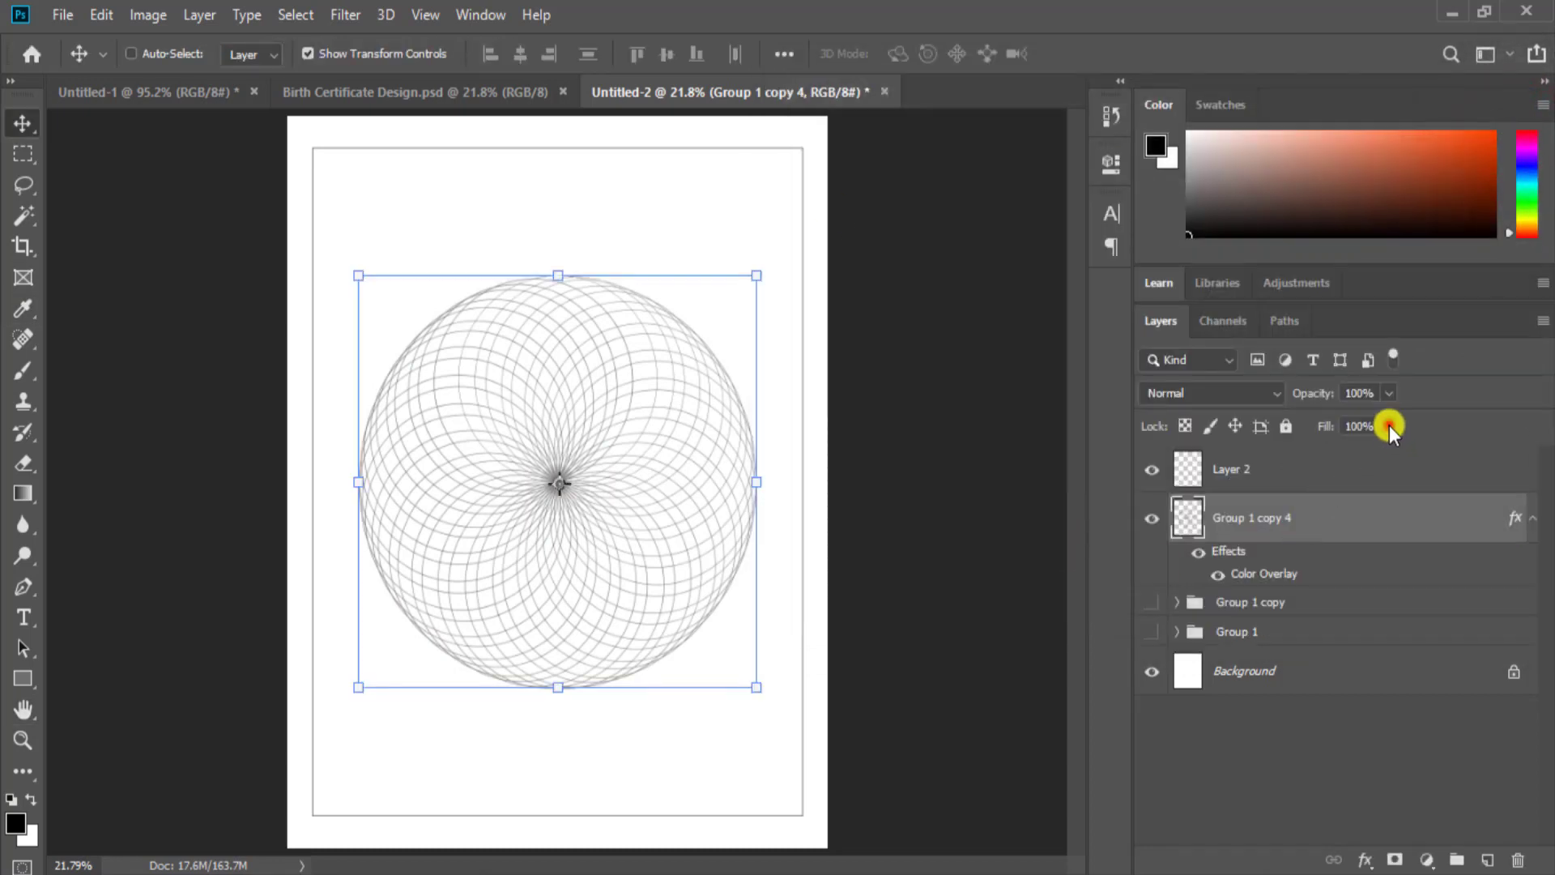
left_click_drag(1388, 425, 1368, 455)
left_click(1389, 393)
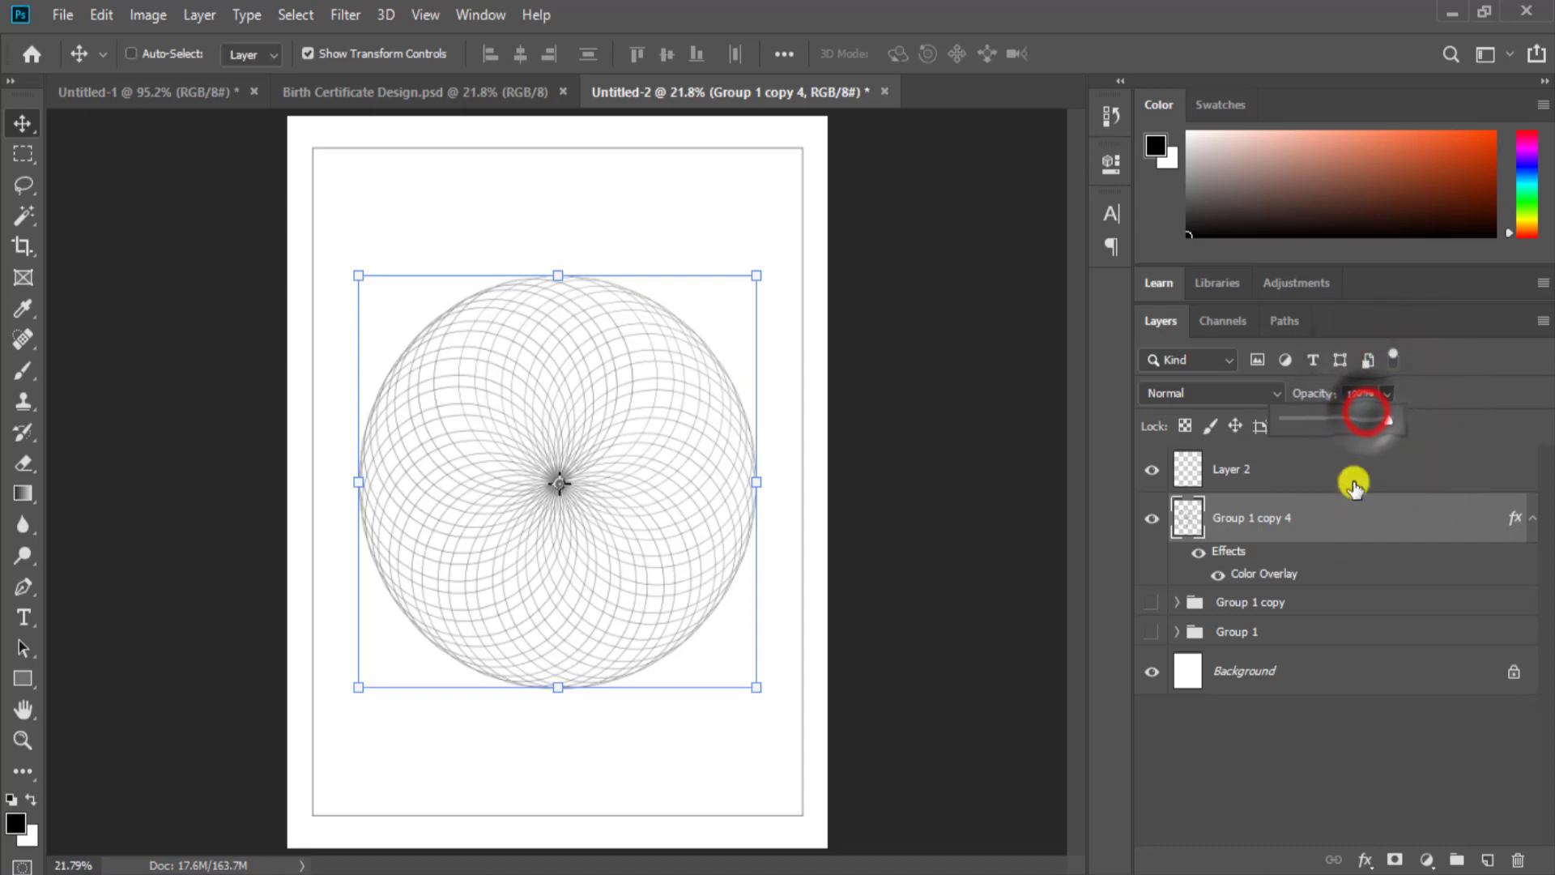
left_click(1284, 736)
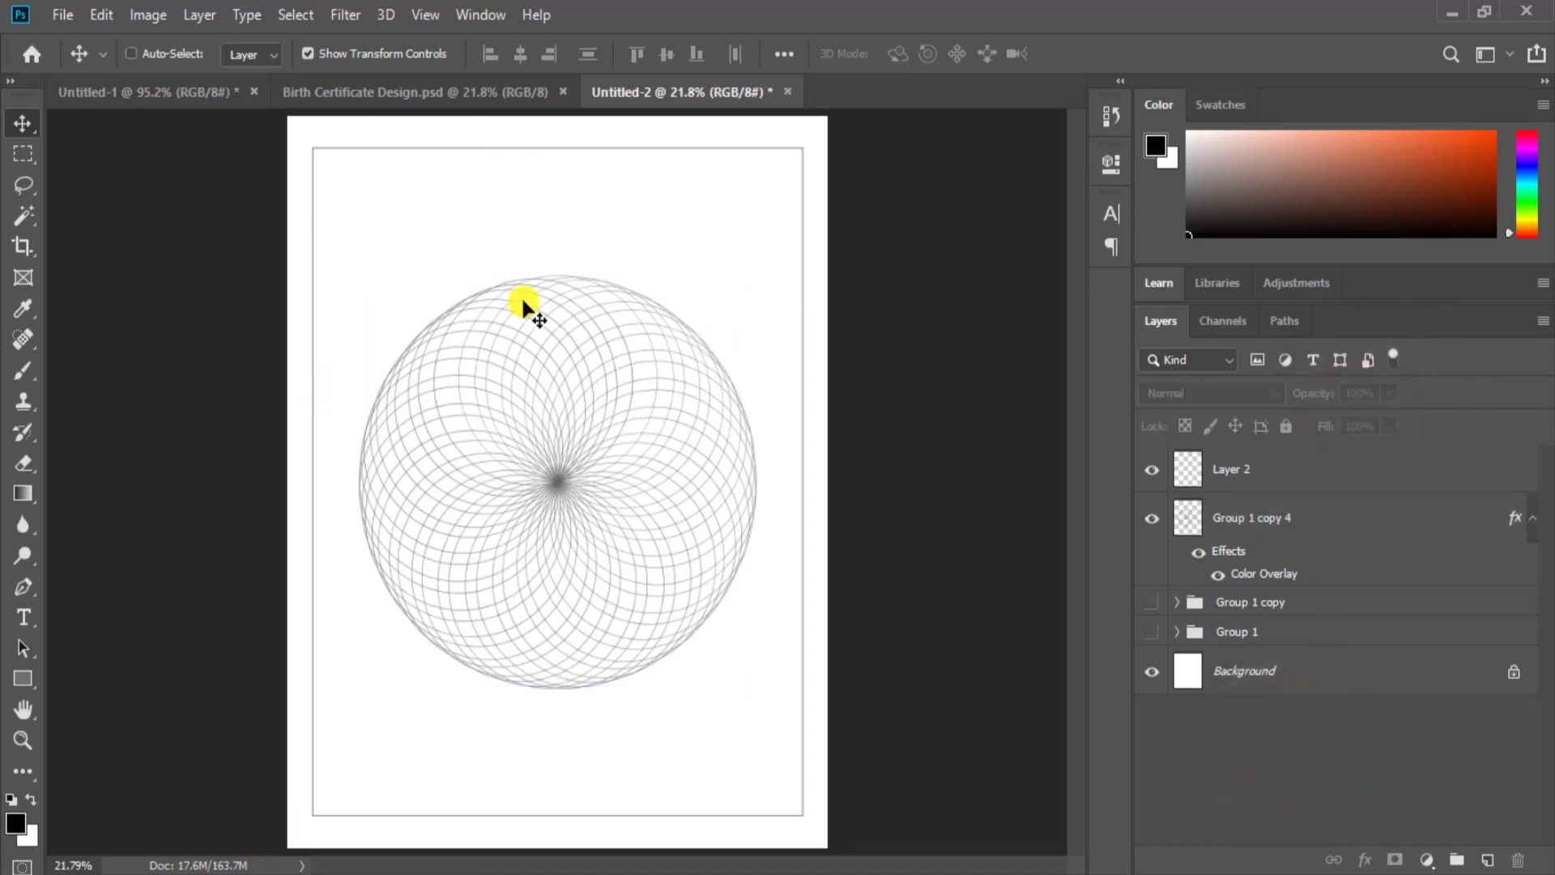
- Compare the pattern with Untitled-1 and Birth Certificate Design.psd, and look through the layers of the All work group
left_click(158, 89)
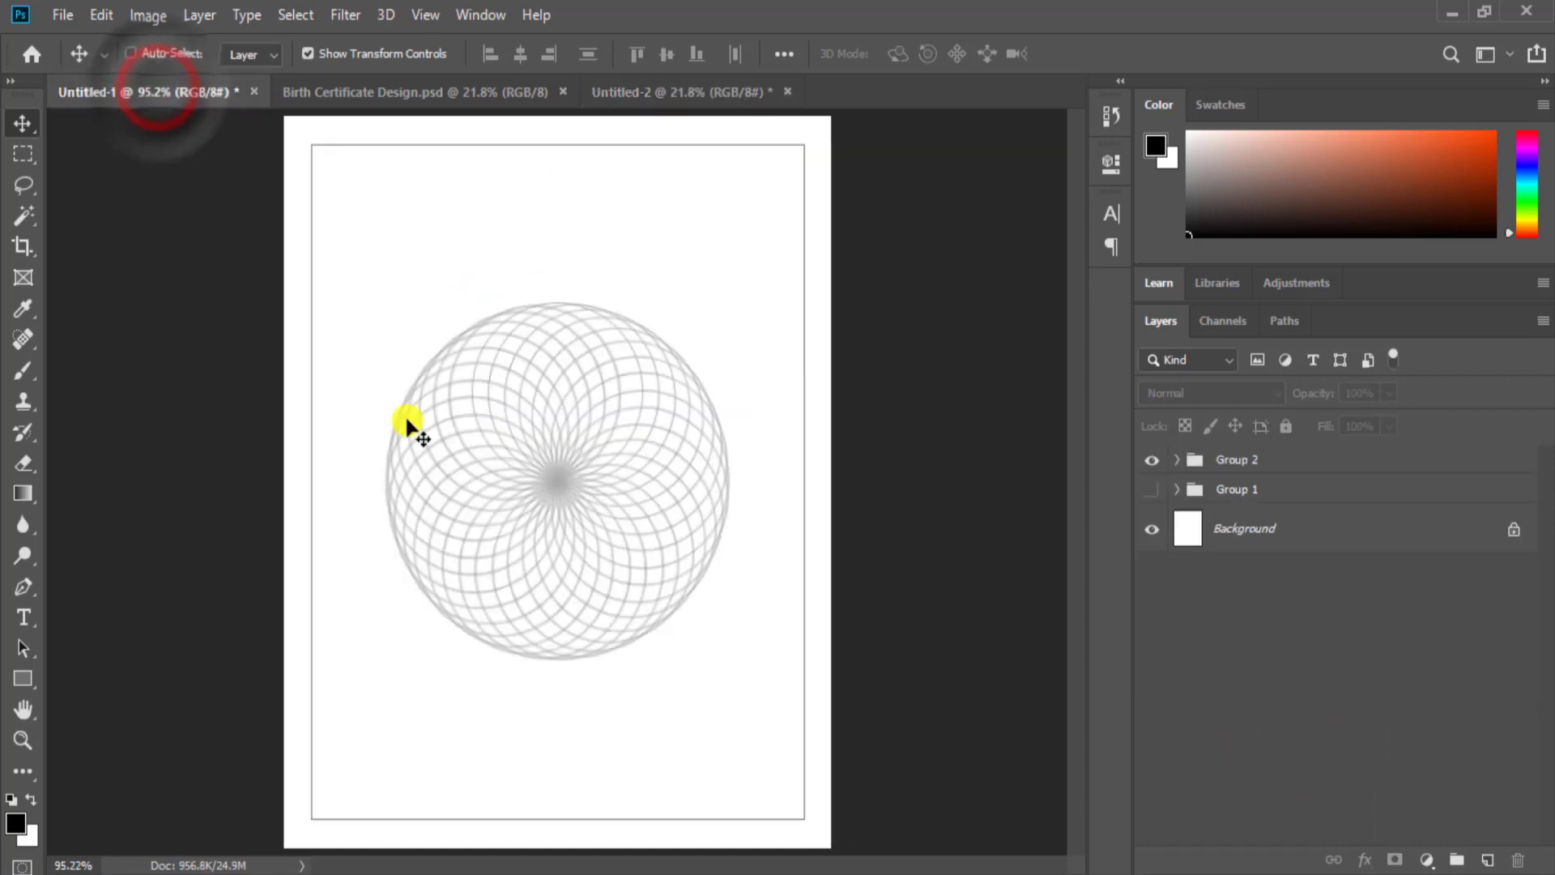
left_click(727, 95)
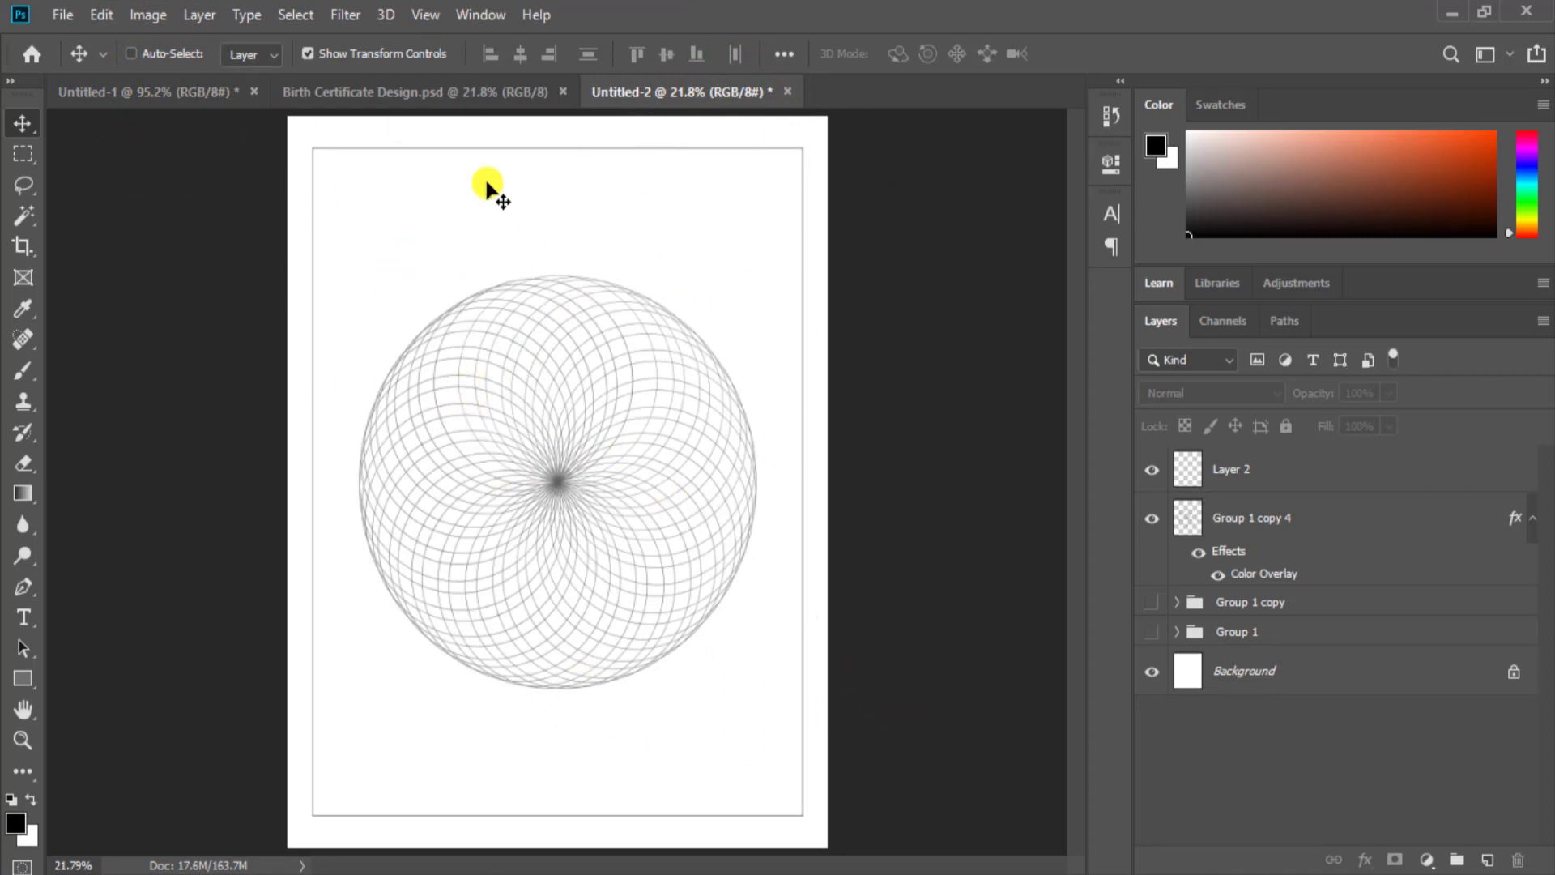
left_click(450, 94)
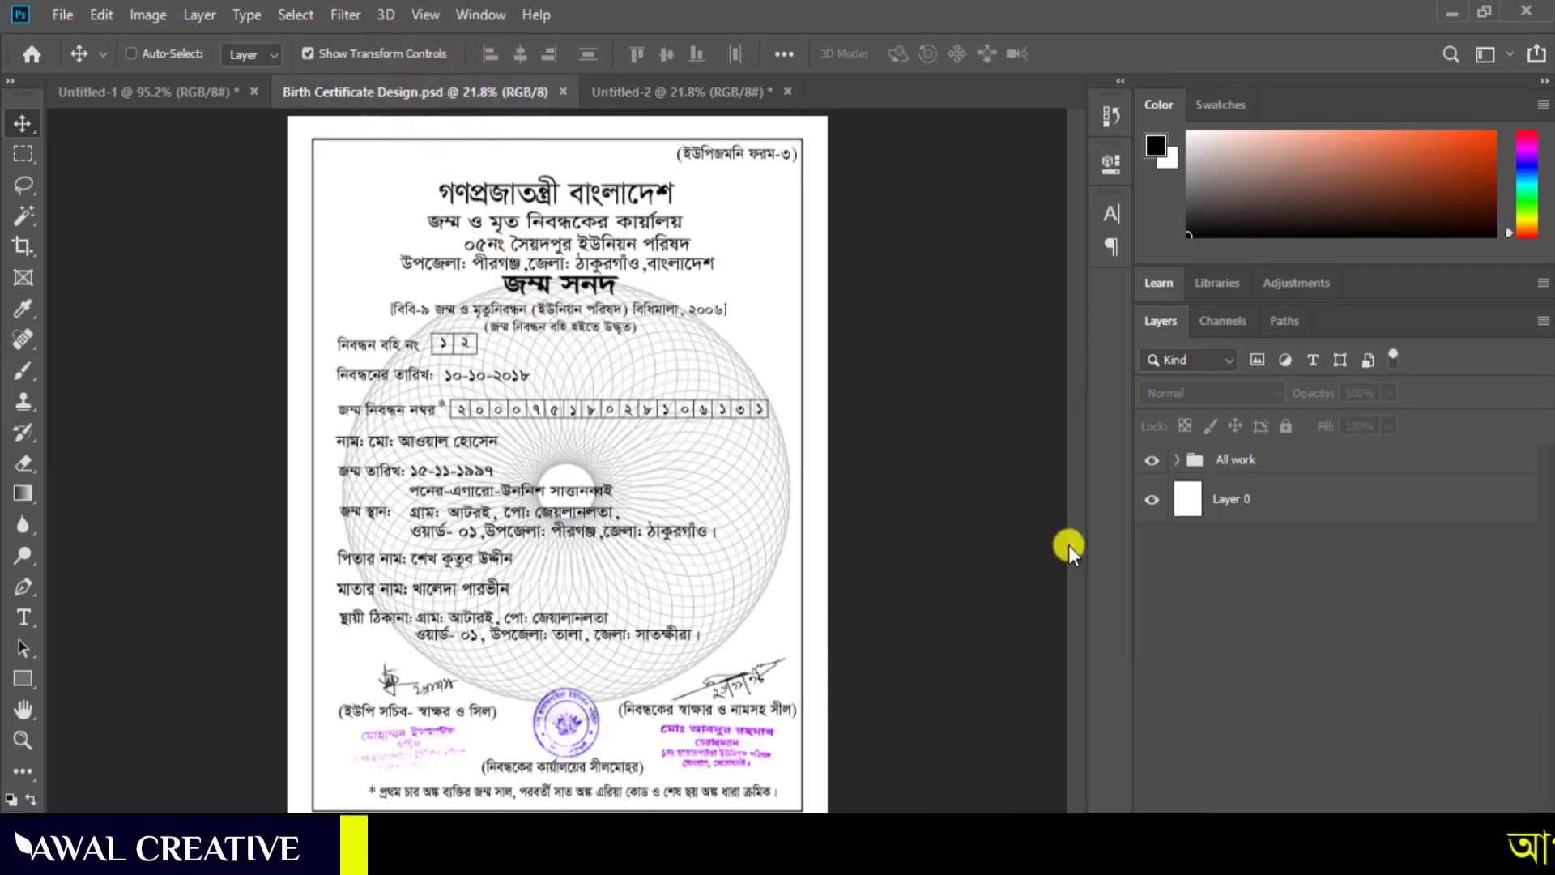
left_click(1179, 459)
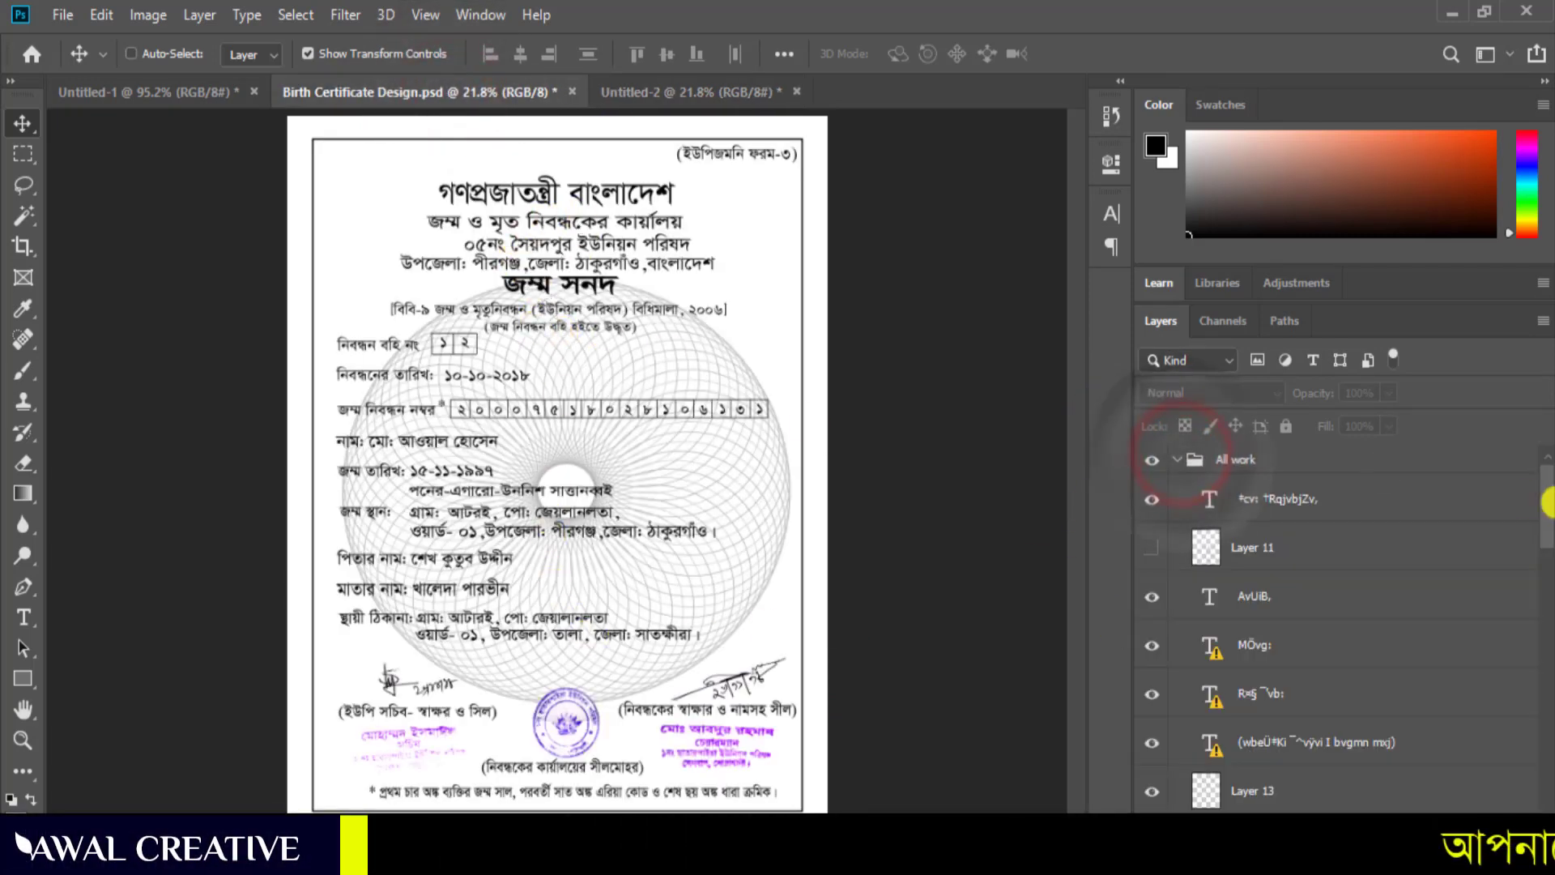
scroll(1543, 498, "down", 4)
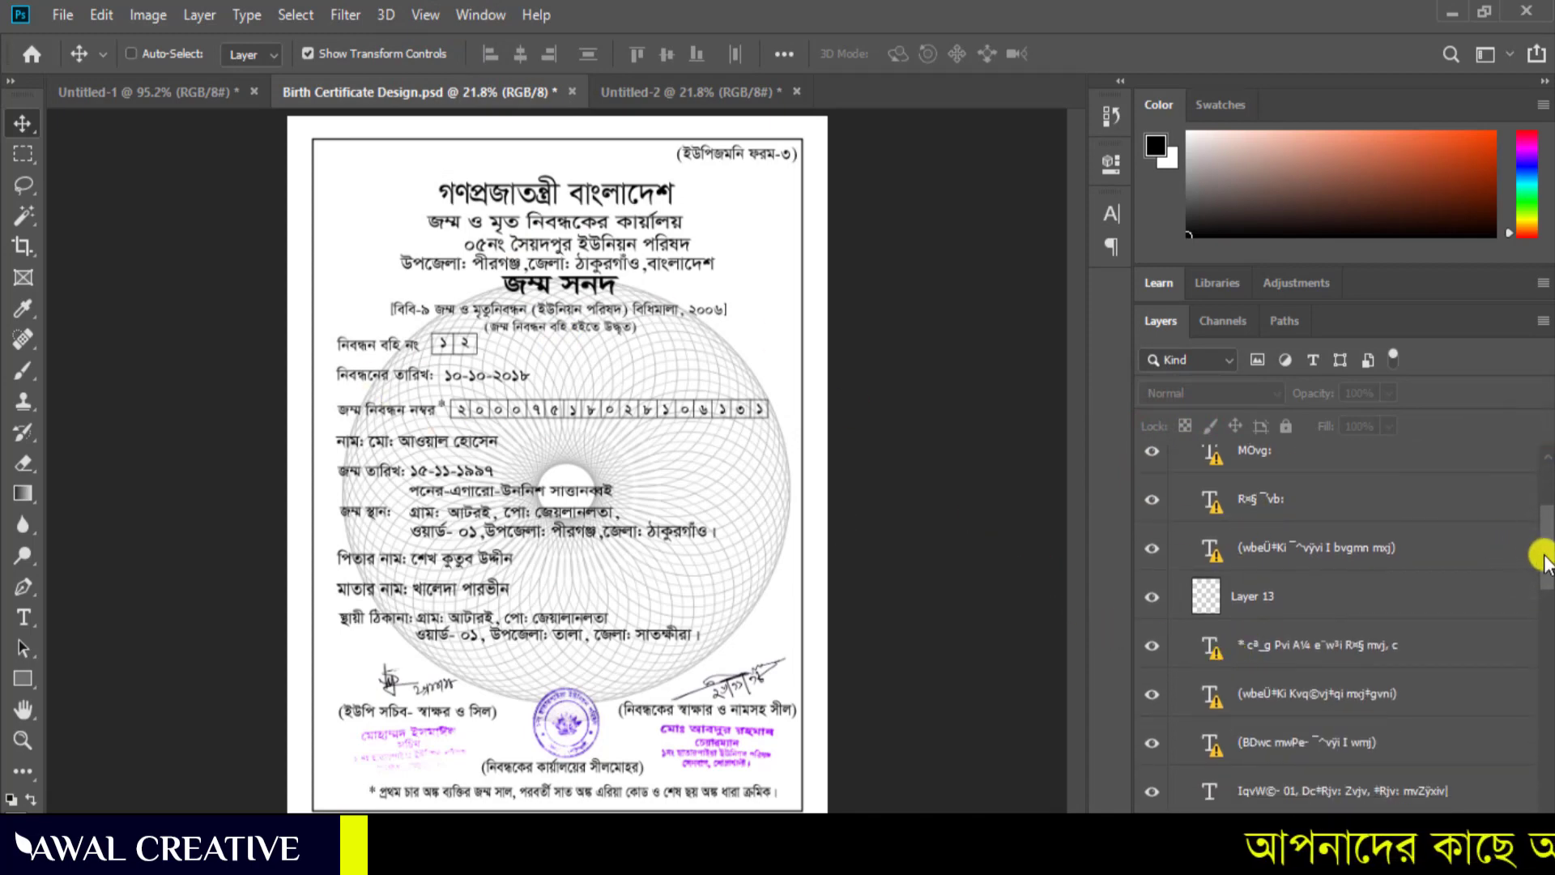
left_click_drag(1544, 557, 1542, 525)
left_click(1178, 461)
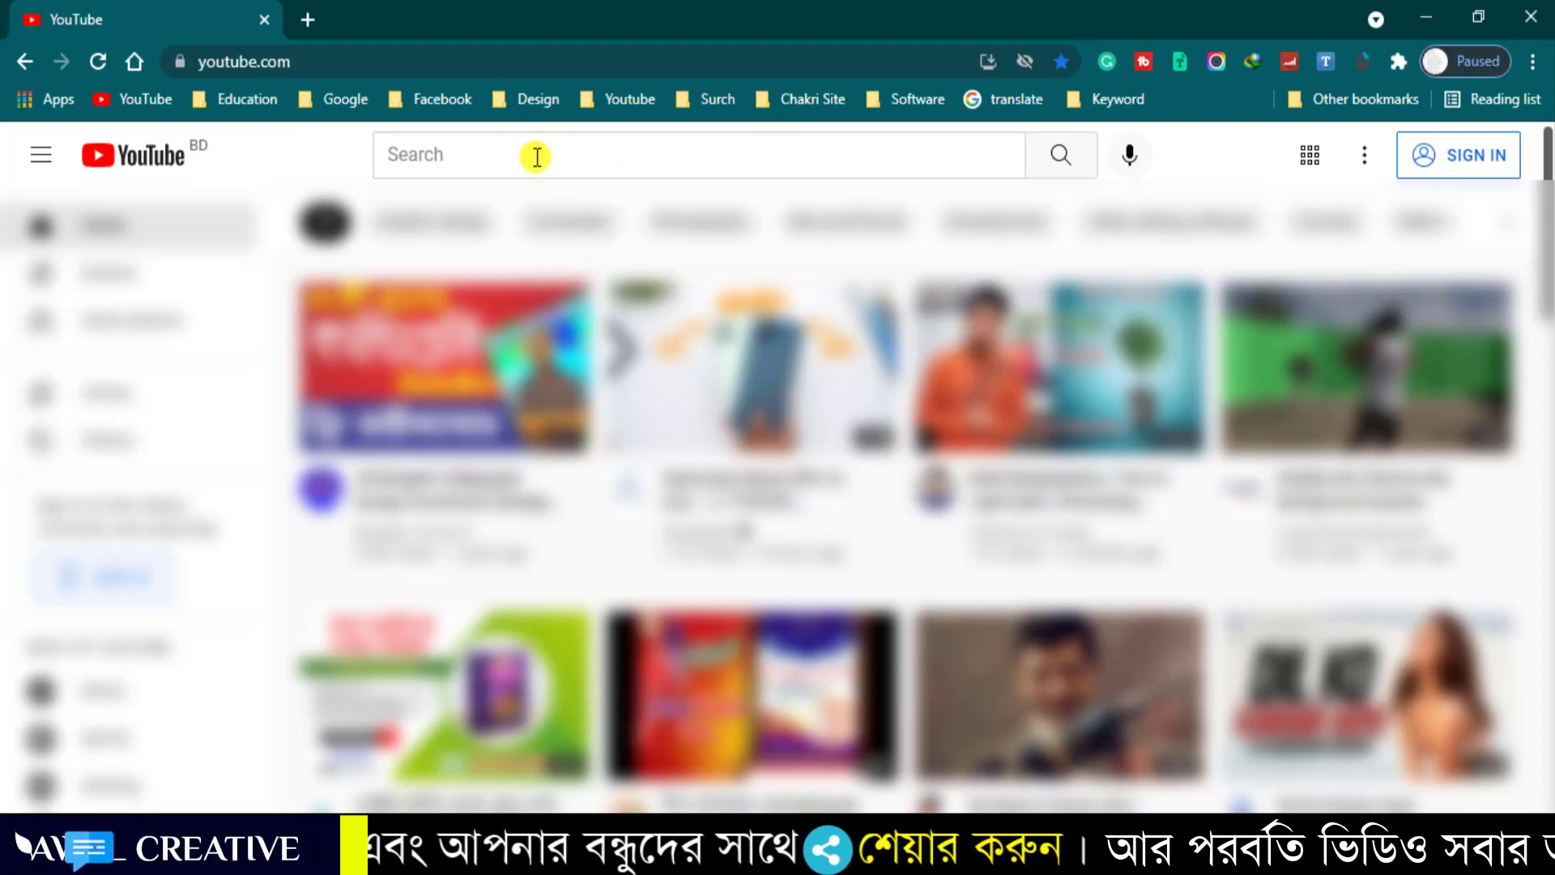
- Switch to YouTube in the browser, search for "awal tech" and open the Awal Tech channel
left_click(519, 156)
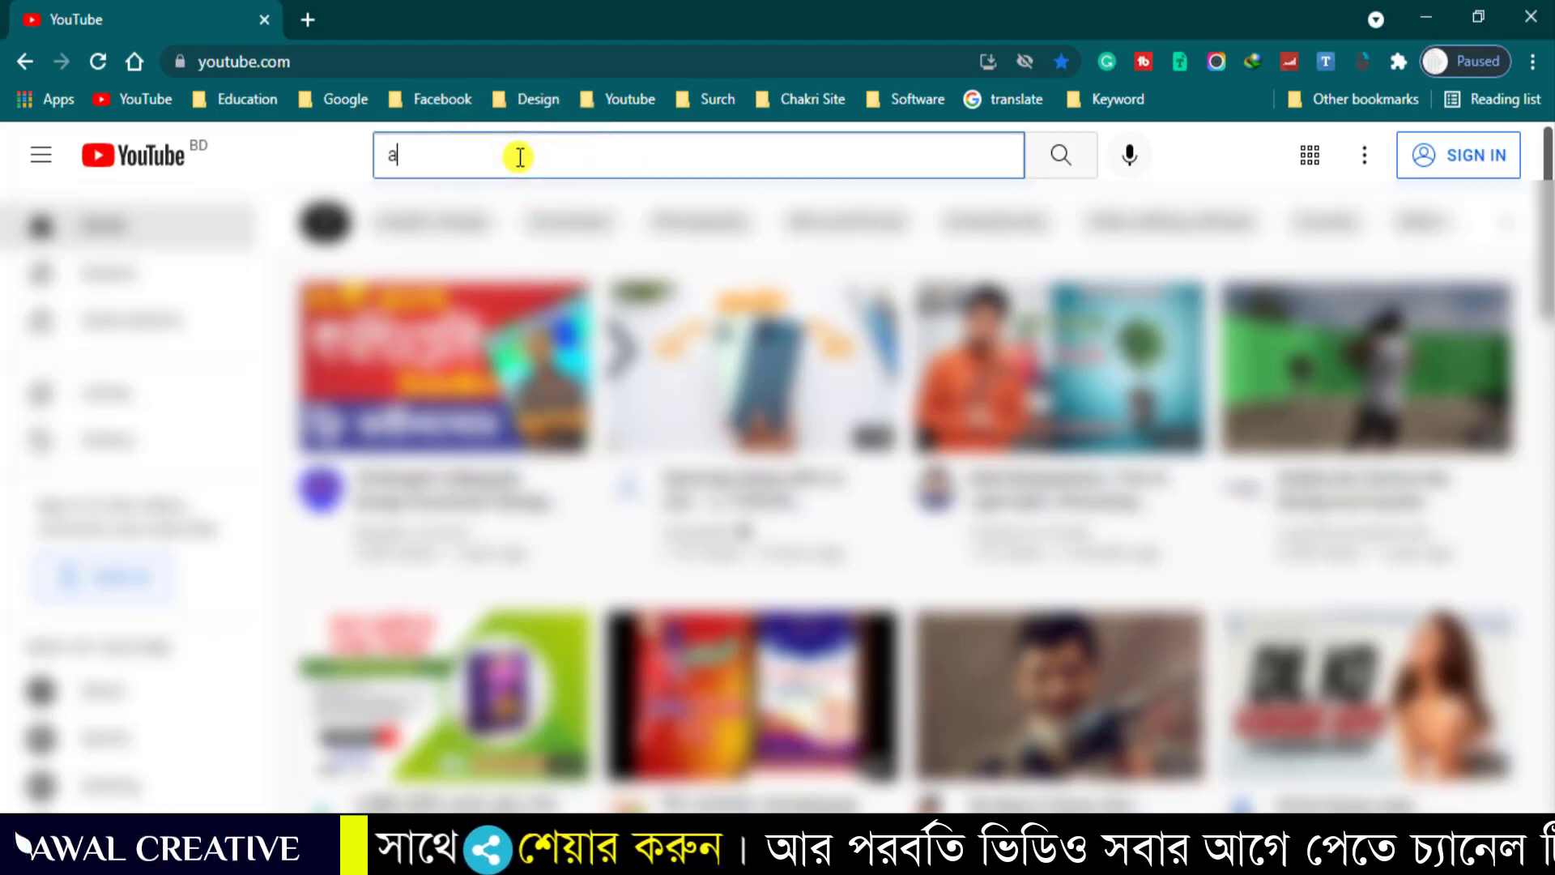
type("awal tec")
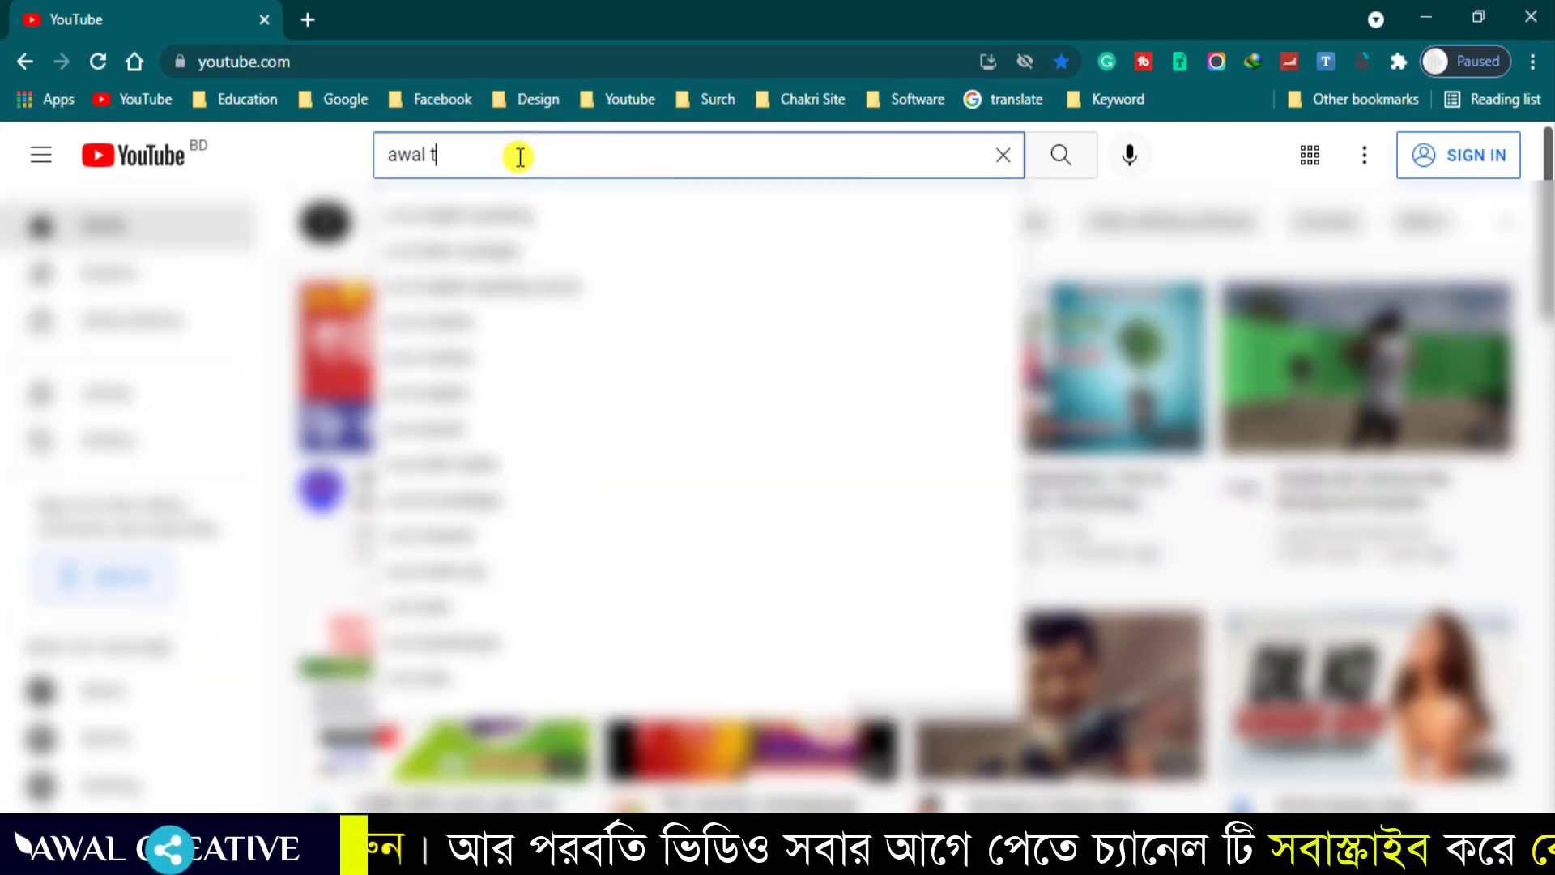
type("h")
key("Return")
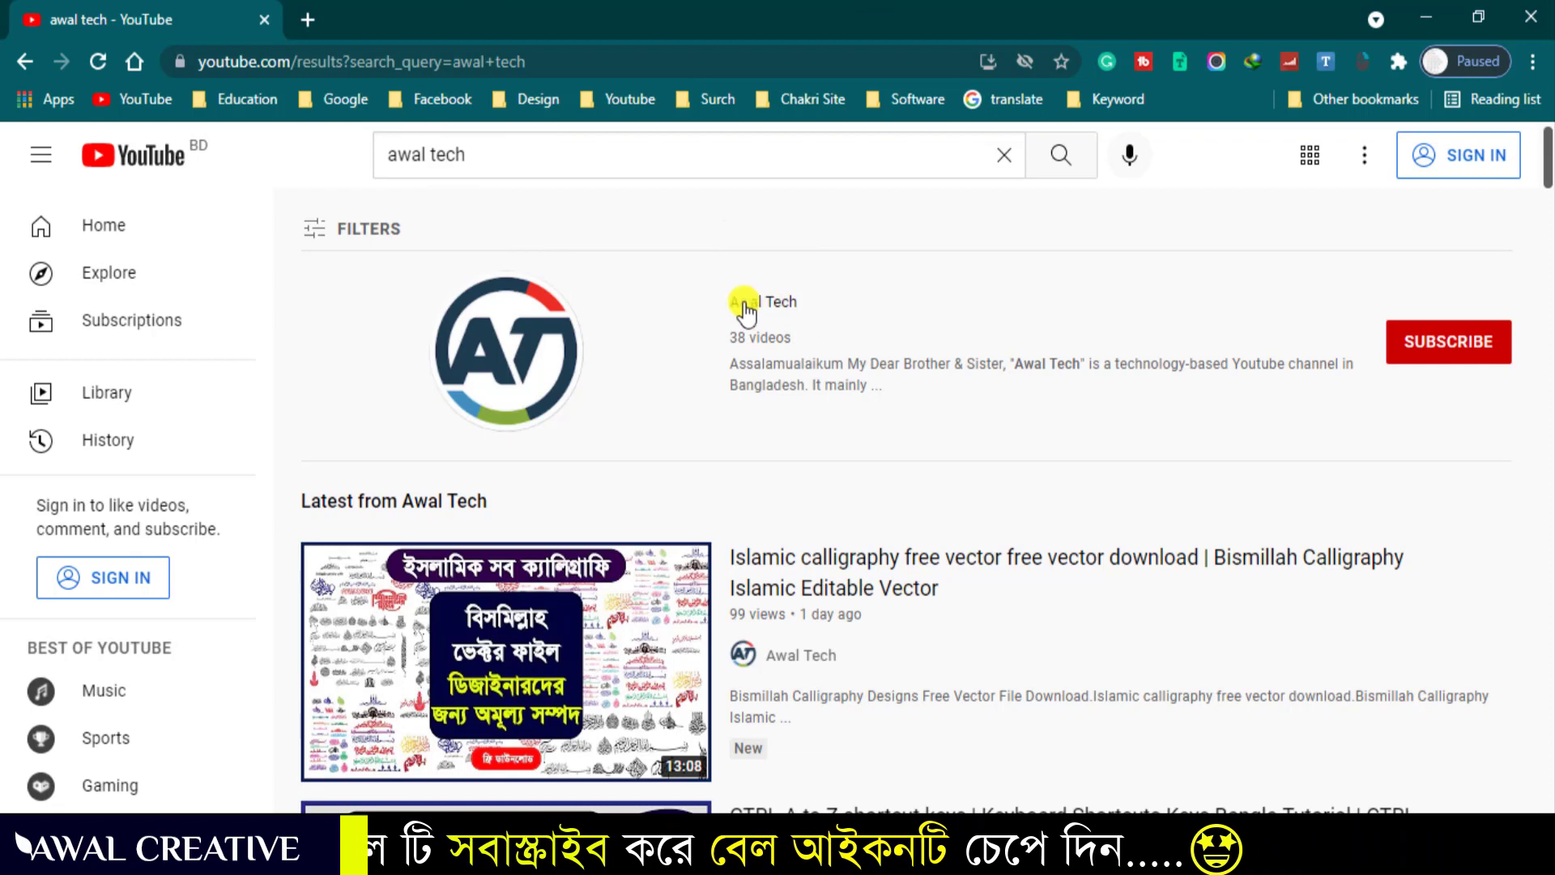
left_click(778, 304)
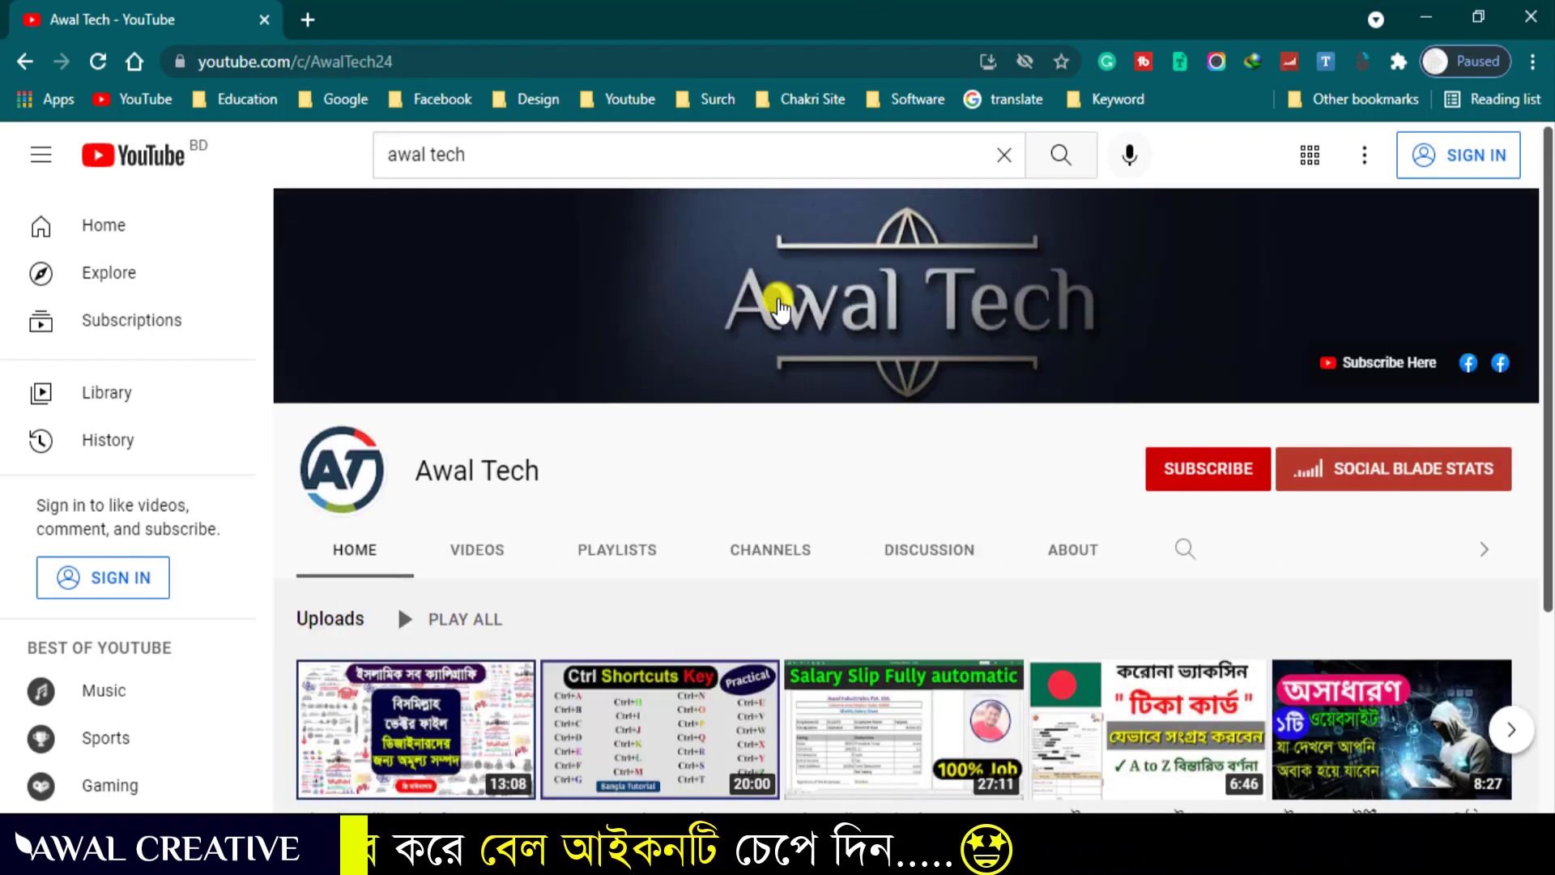
- Open the Awal Tech channel's list of videos, look through the uploads and return to the channel name
left_click(477, 557)
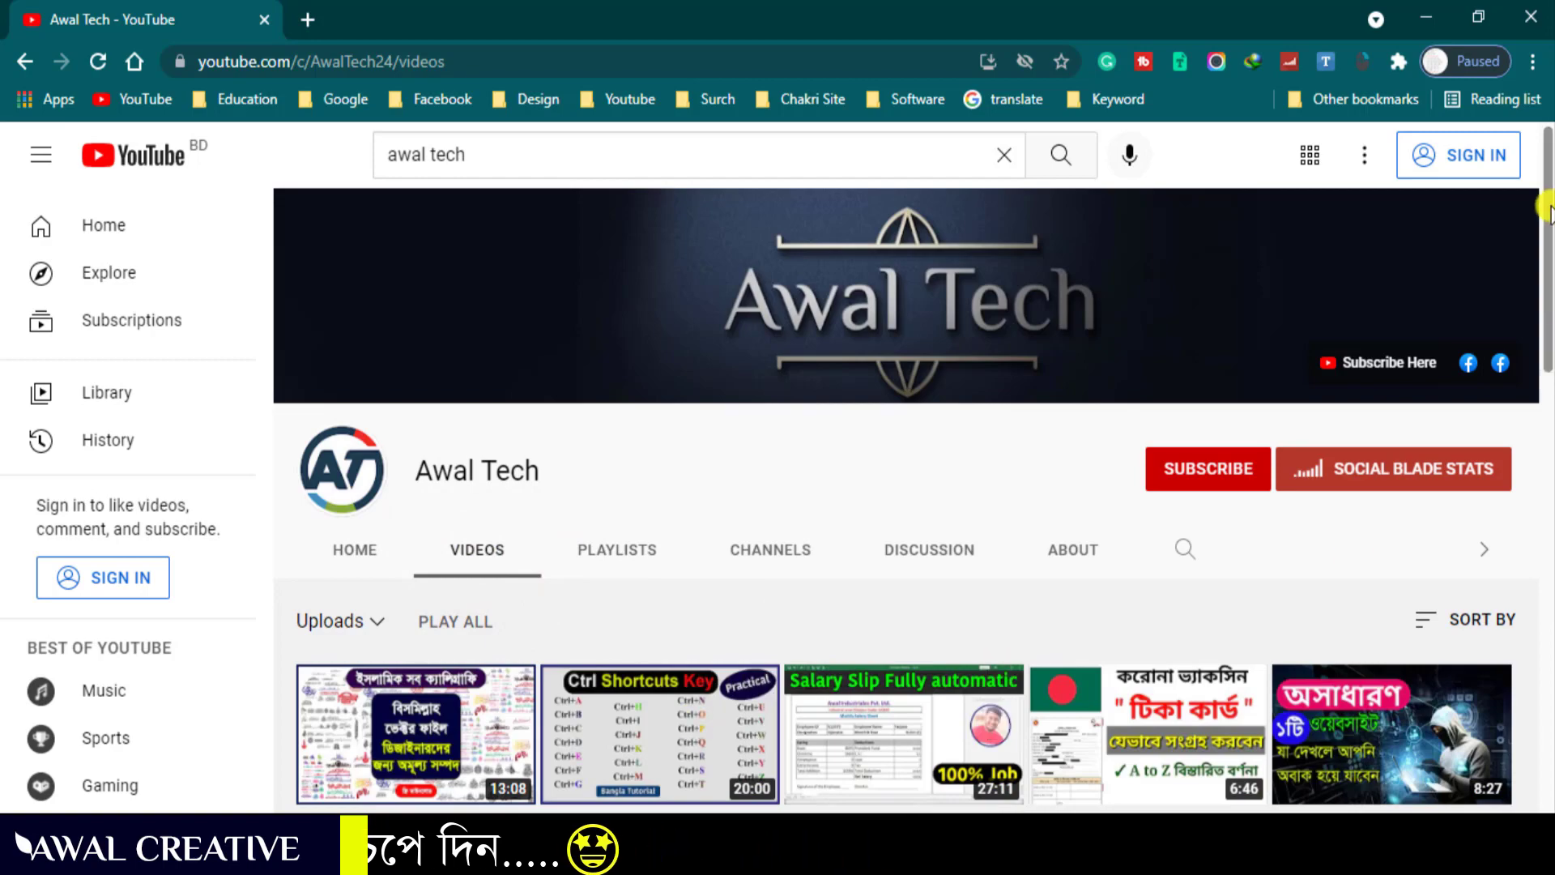
scroll(1547, 212, "down", 4)
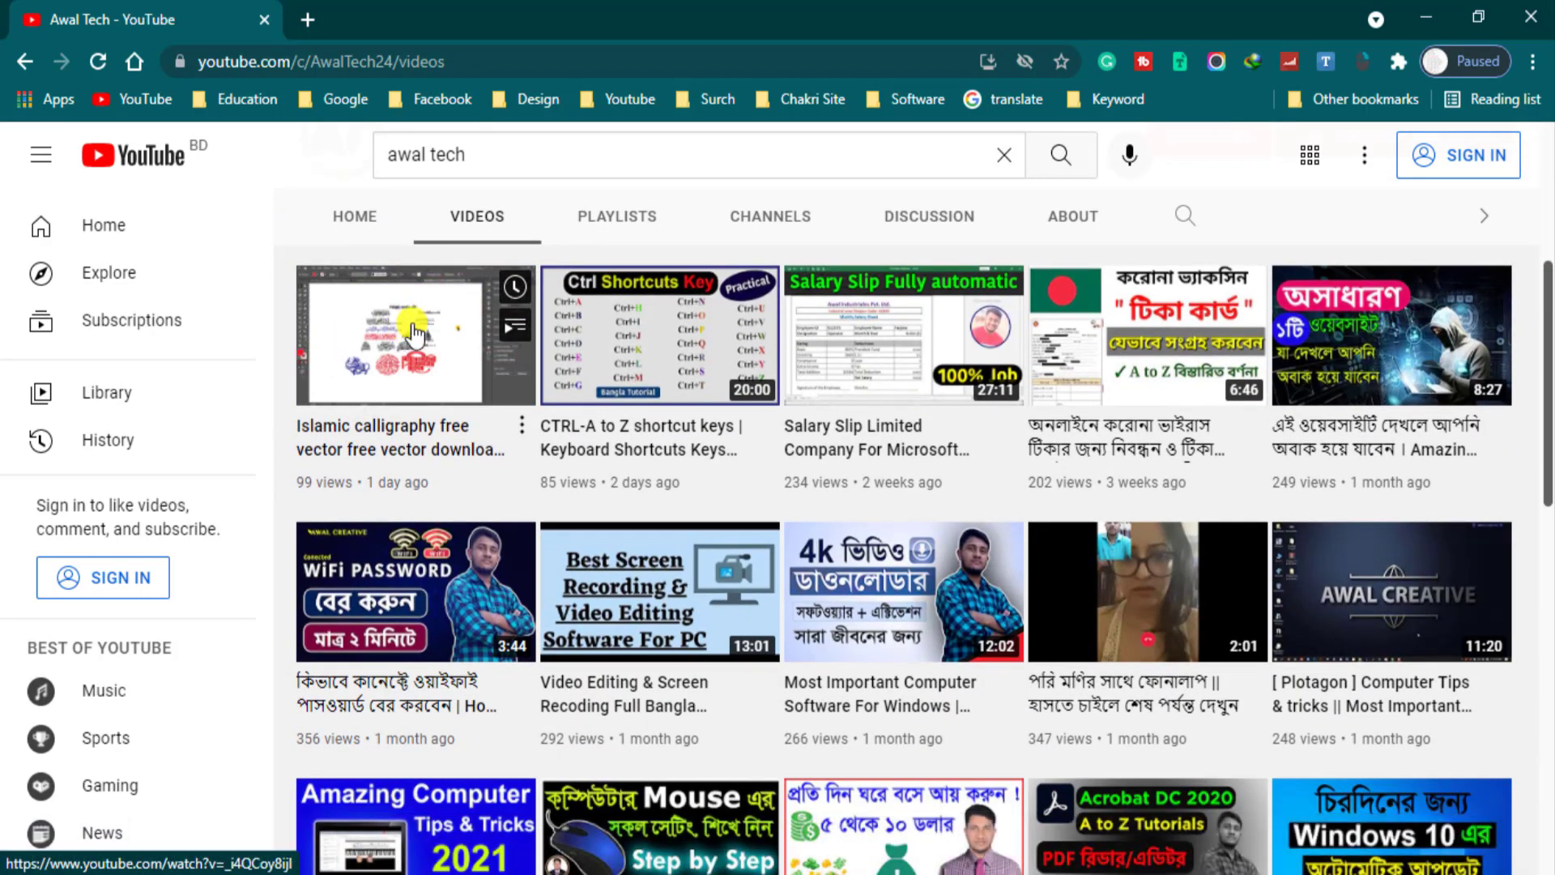
left_click_drag(1549, 360, 1549, 329)
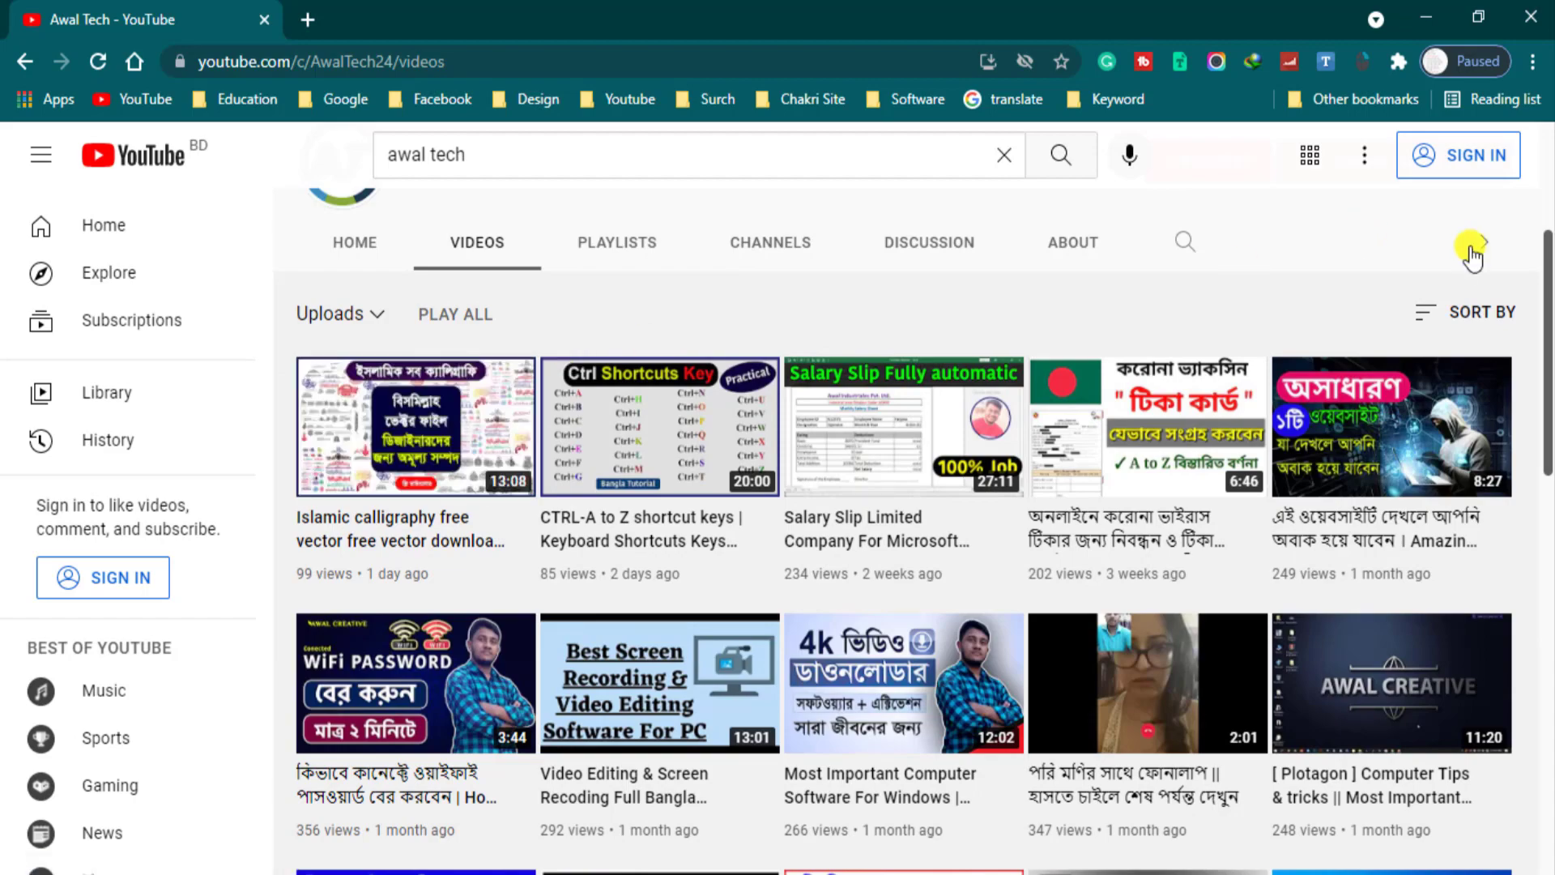
scroll(1544, 257, "down", 4)
scroll(1545, 258, "up", 8)
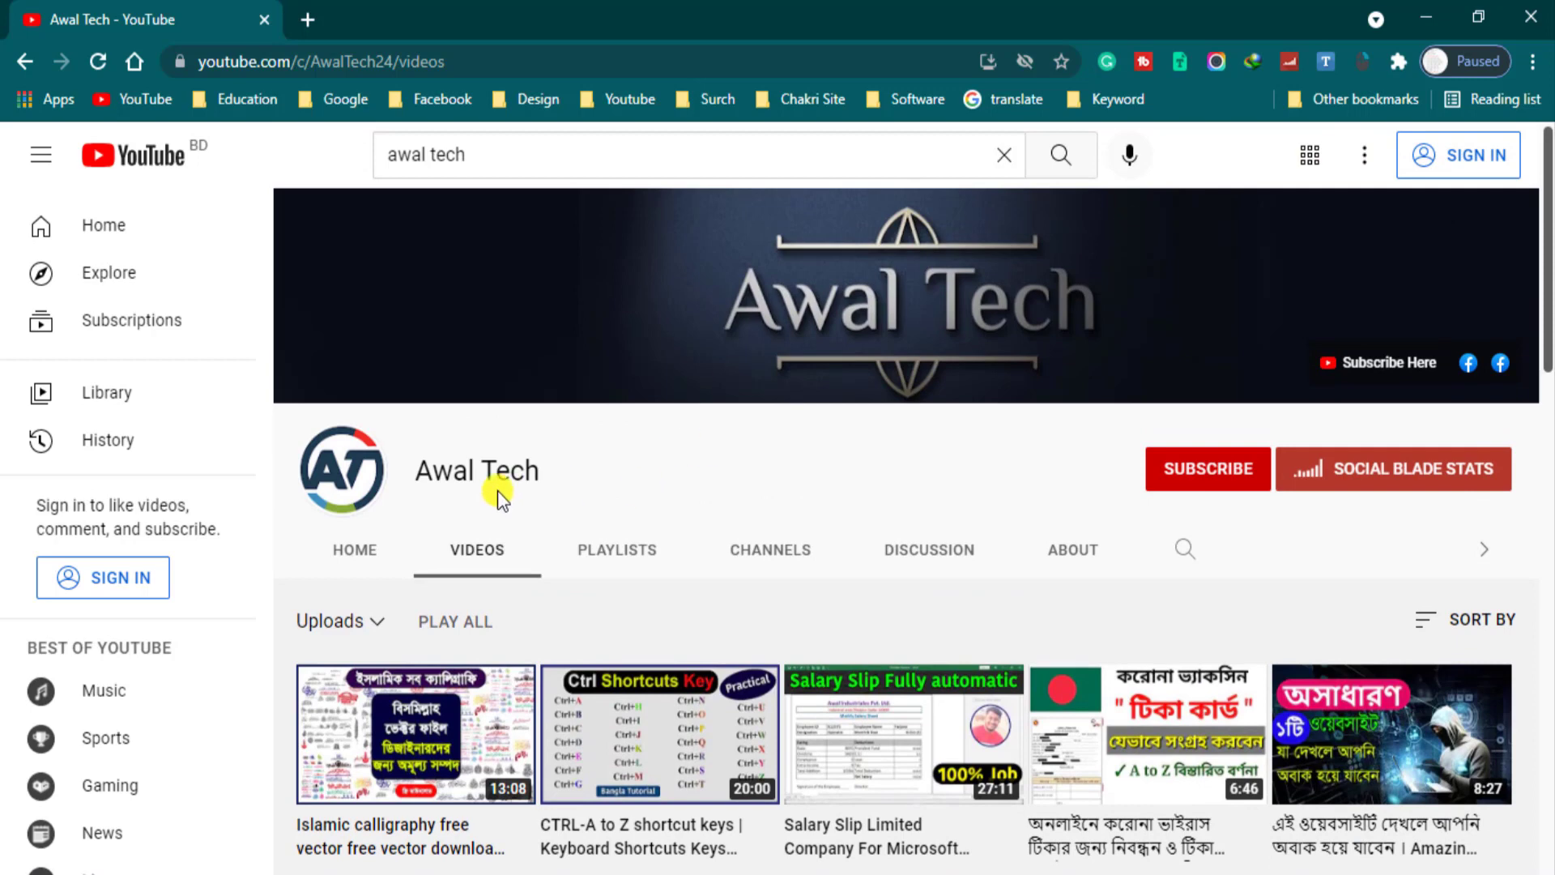
left_click_drag(473, 474, 580, 476)
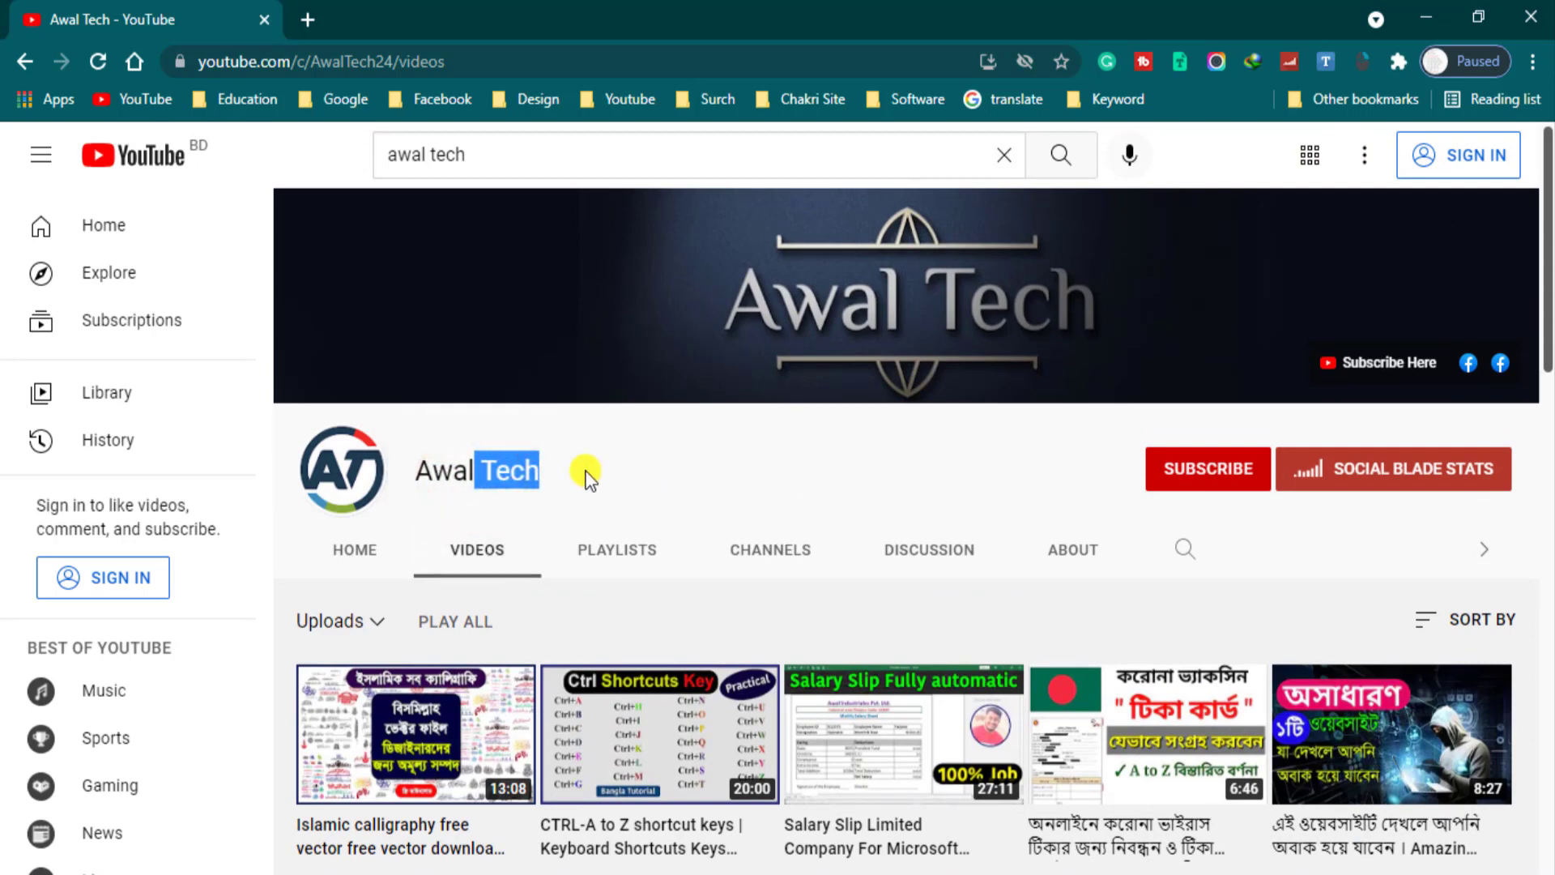